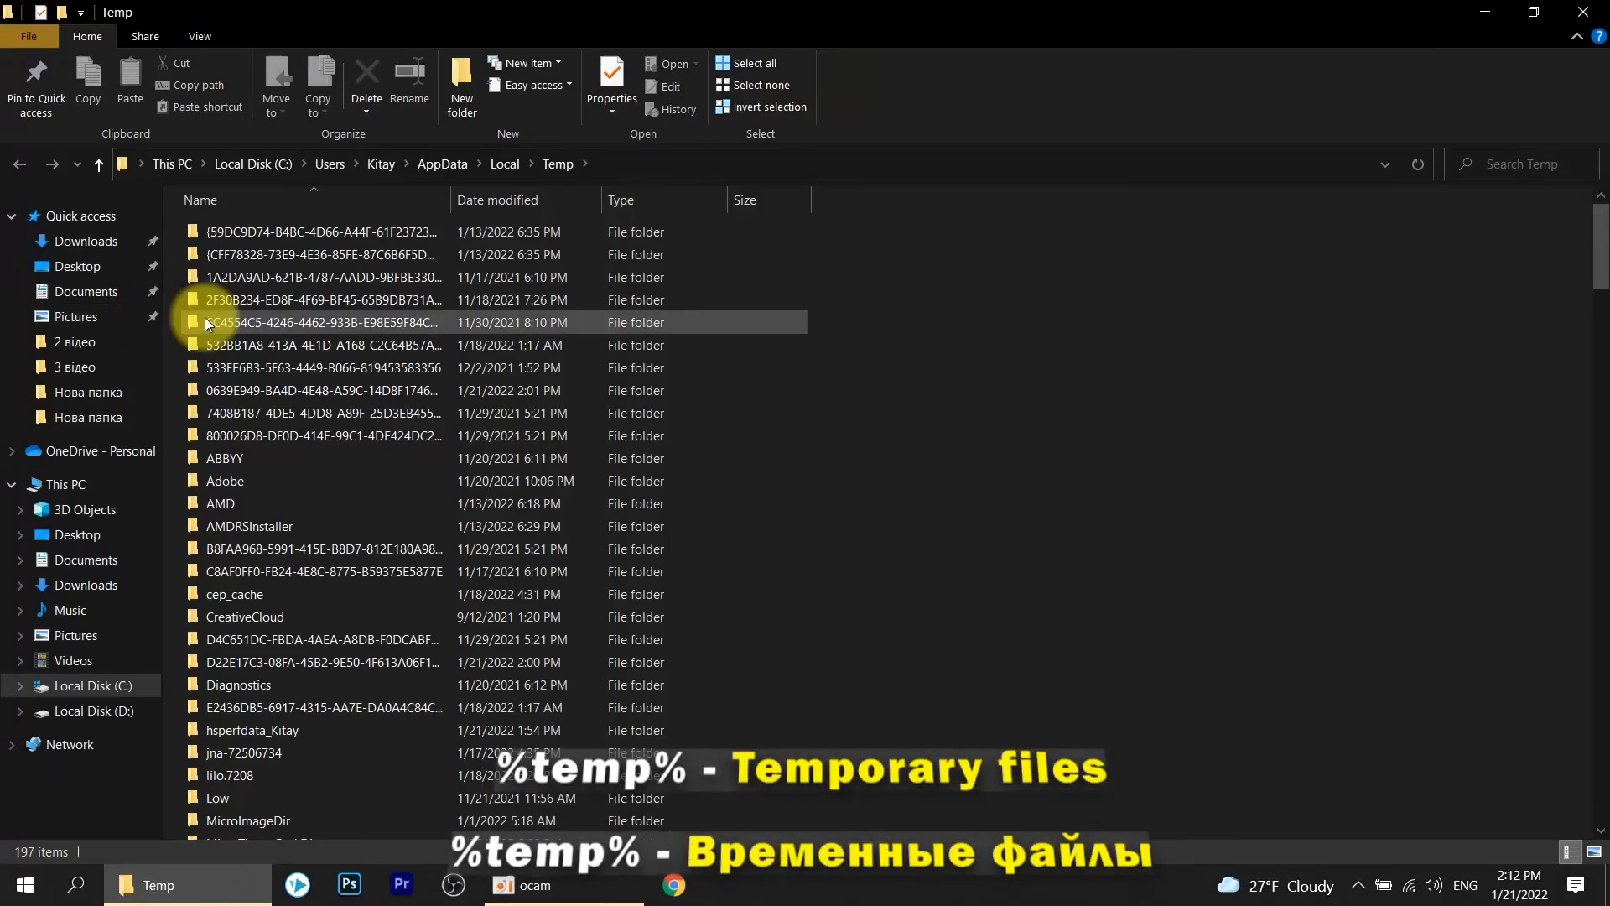
# Step: Delete all files and folders in the user's AppData\Local\Temp folder
pyautogui.moveTo(1598, 225)
pyautogui.mouseDown()
pyautogui.moveTo(1571, 783)
pyautogui.moveTo(1596, 199)
pyautogui.mouseUp()
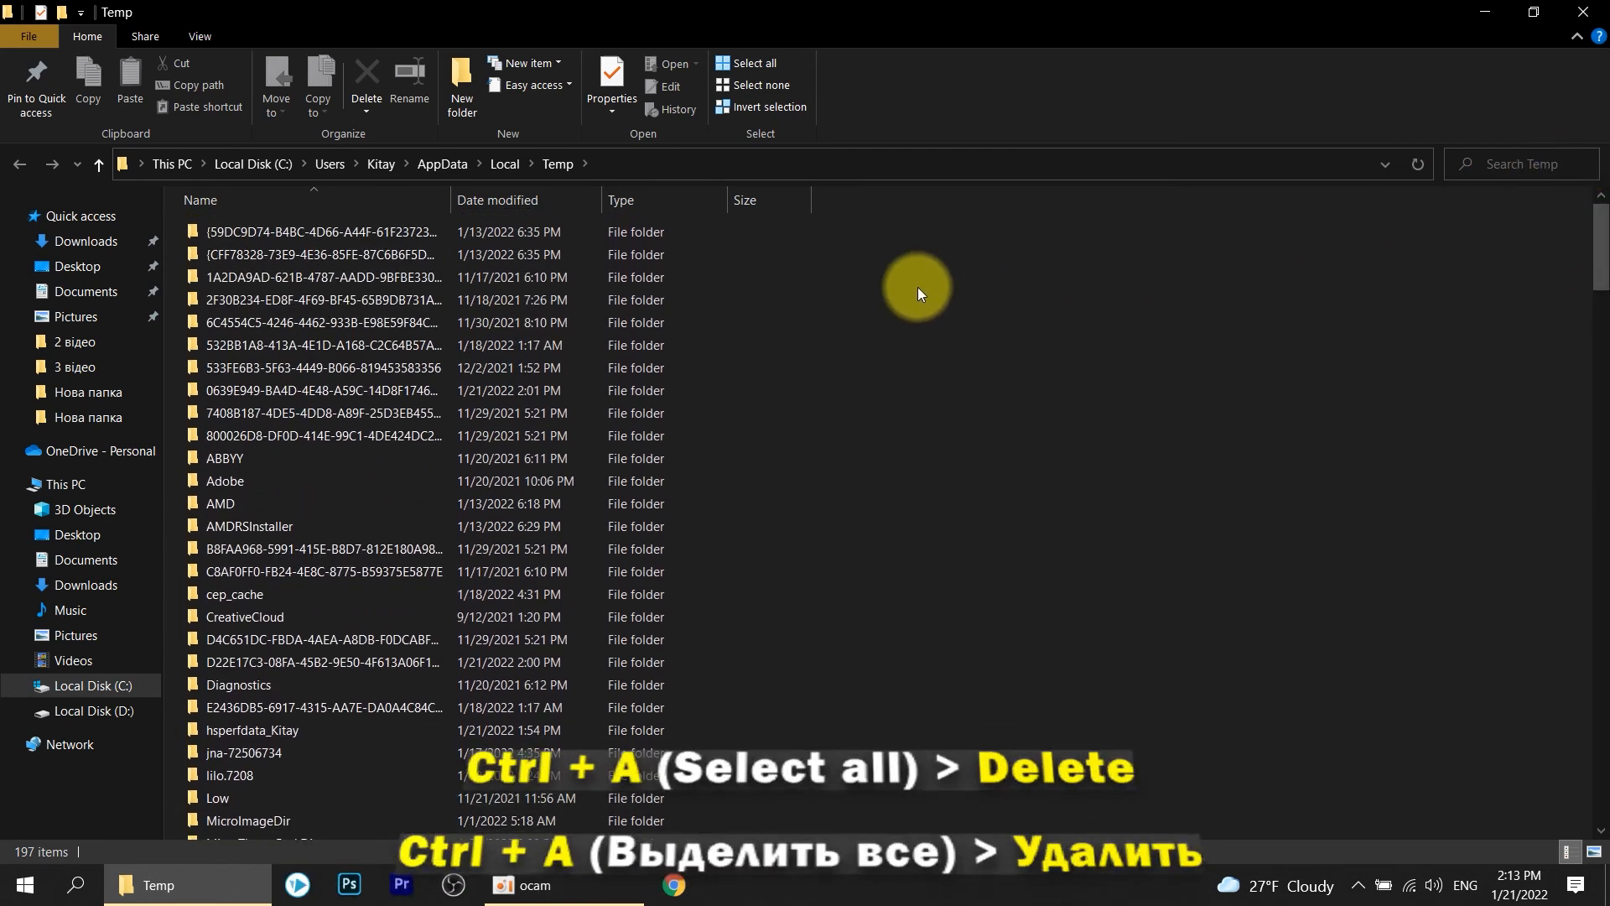
pyautogui.click(360, 299)
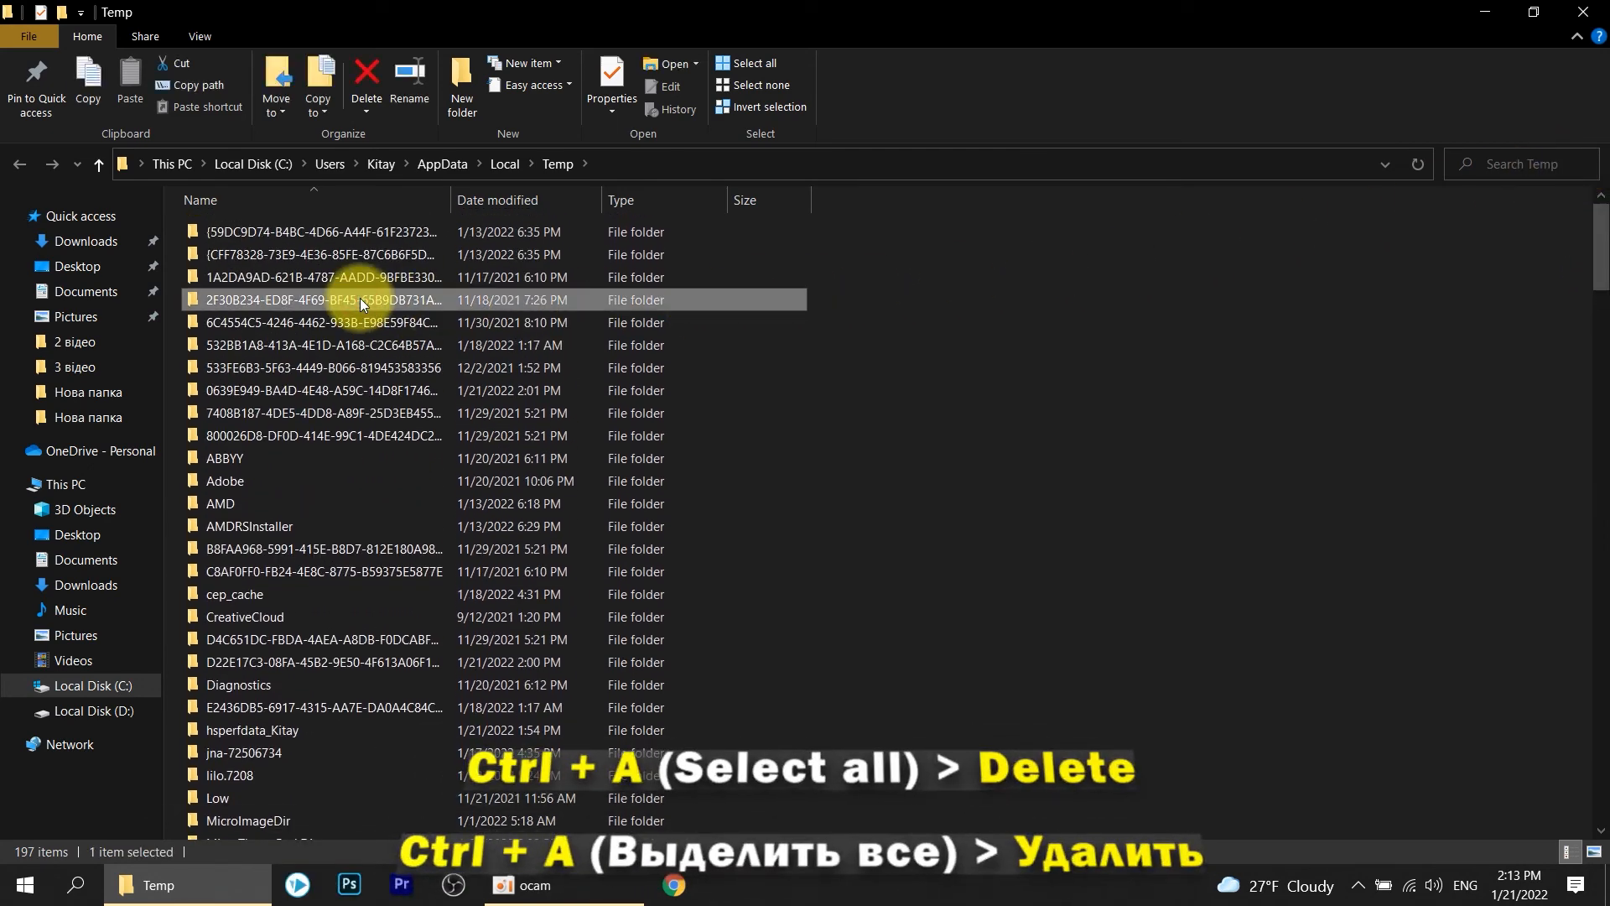
pyautogui.hotkey('ctrl', 'a')
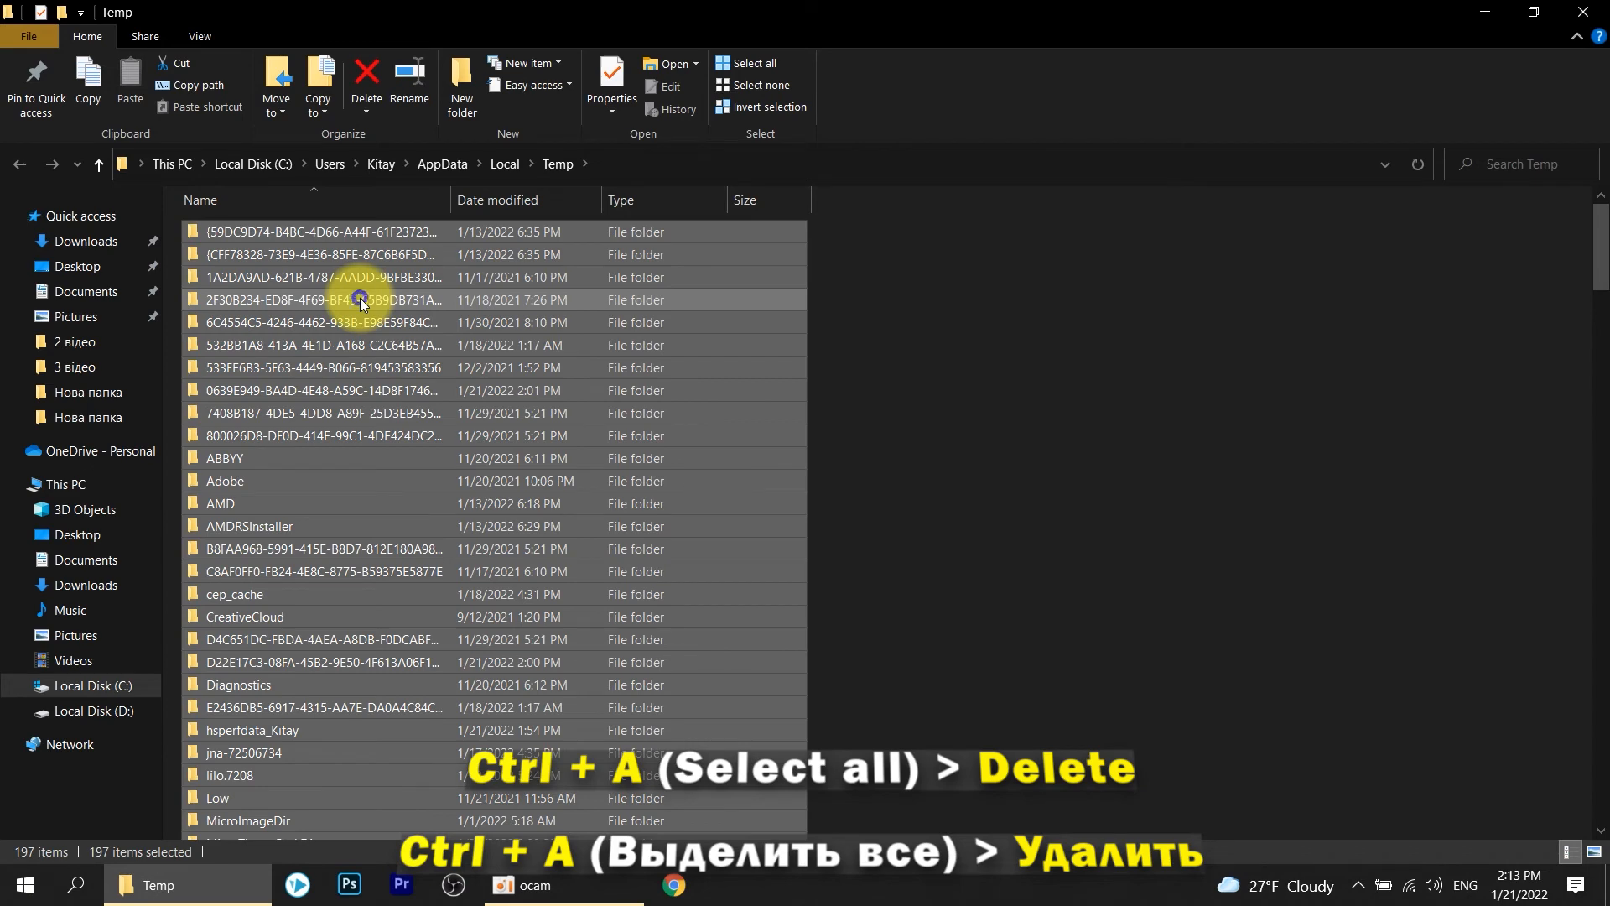
pyautogui.rightClick(360, 300)
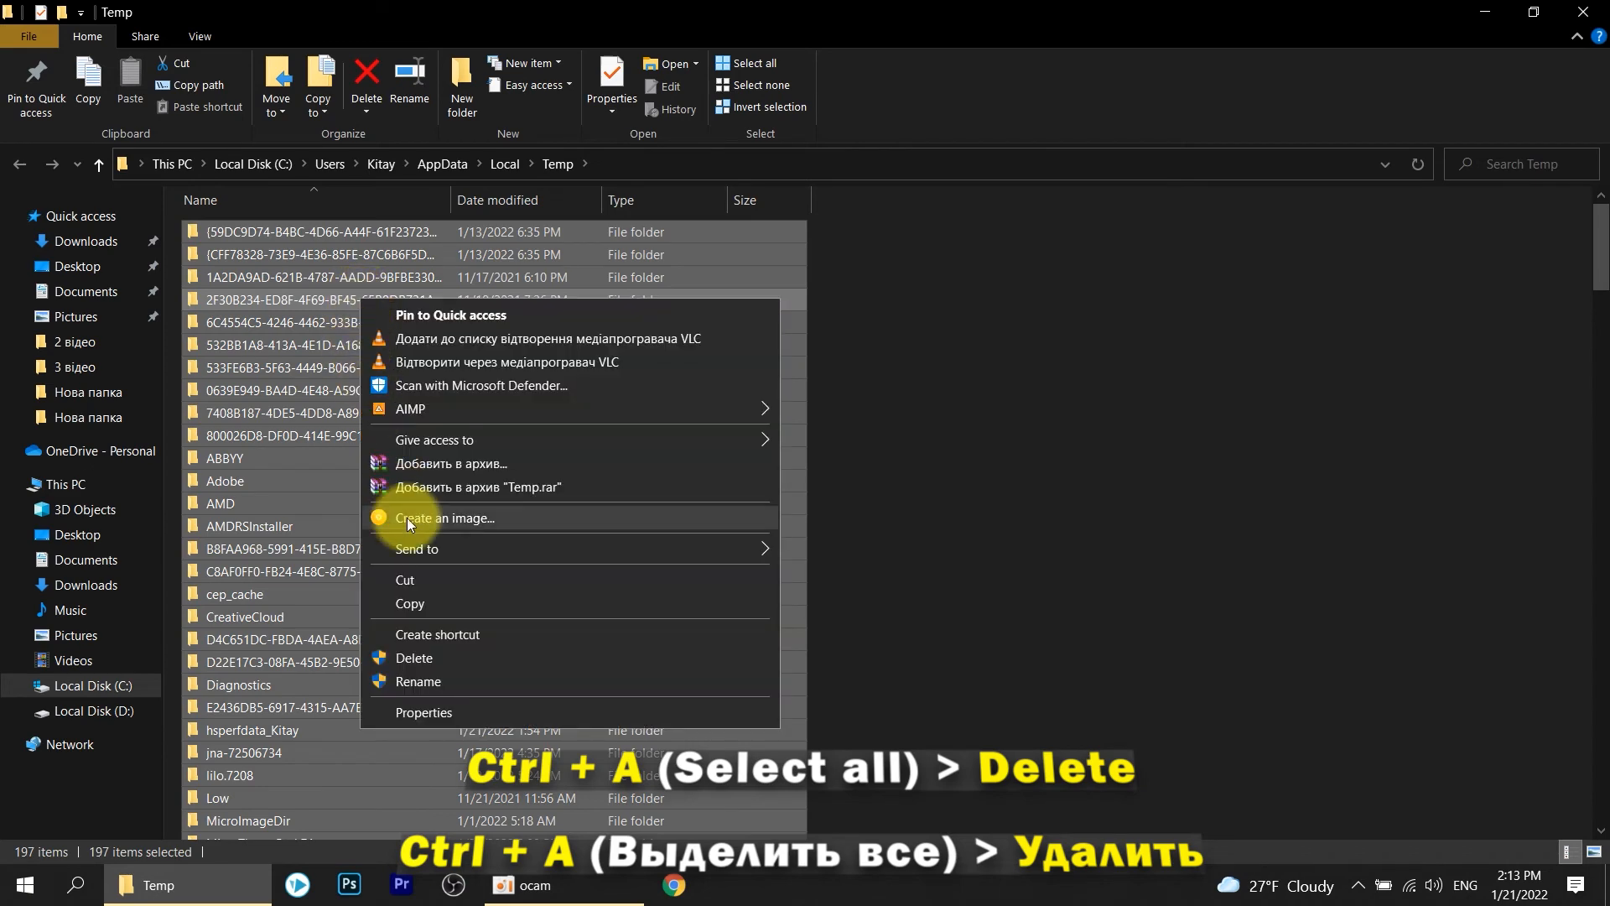
pyautogui.click(429, 657)
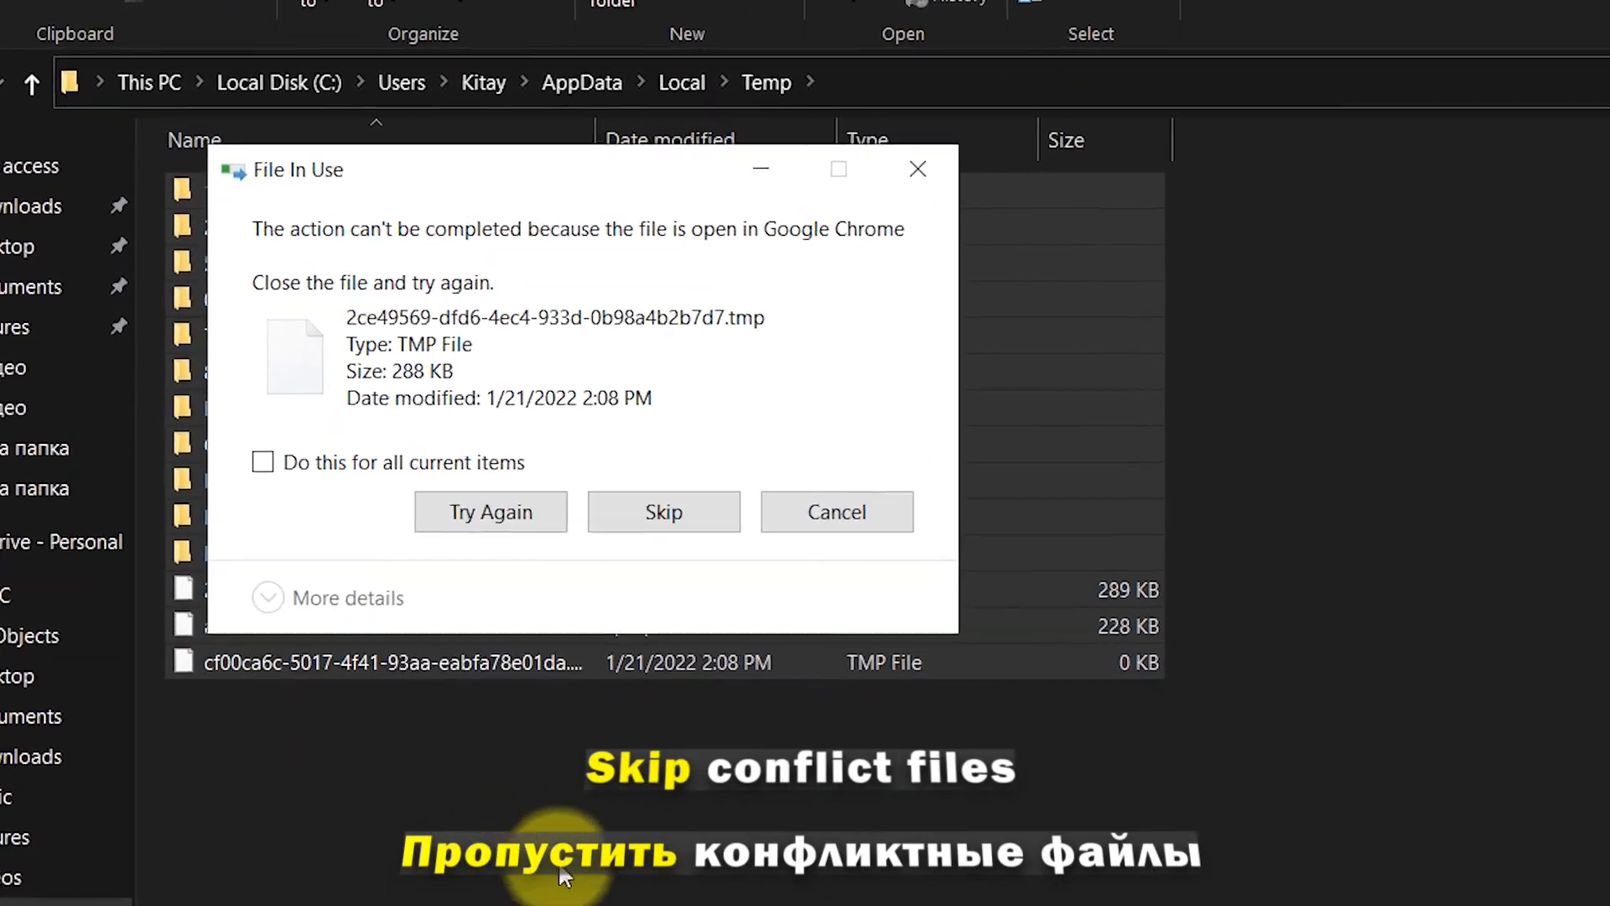
# Step: Skip every file in use for all current items during the deletion and close the user's Temp folder
pyautogui.click(364, 463)
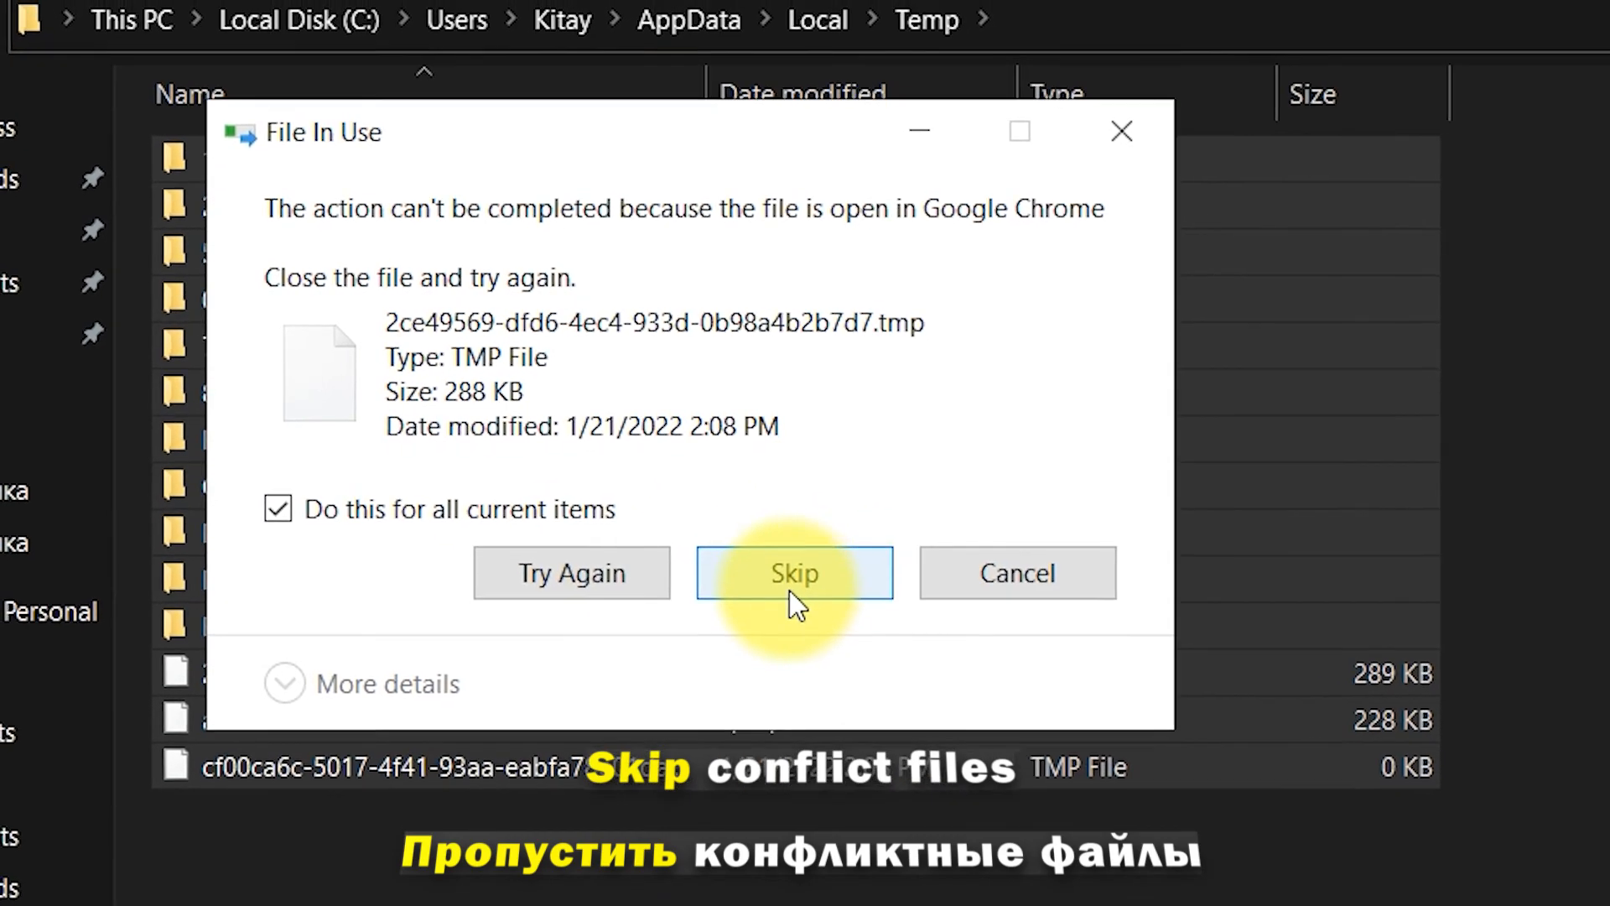
pyautogui.click(804, 577)
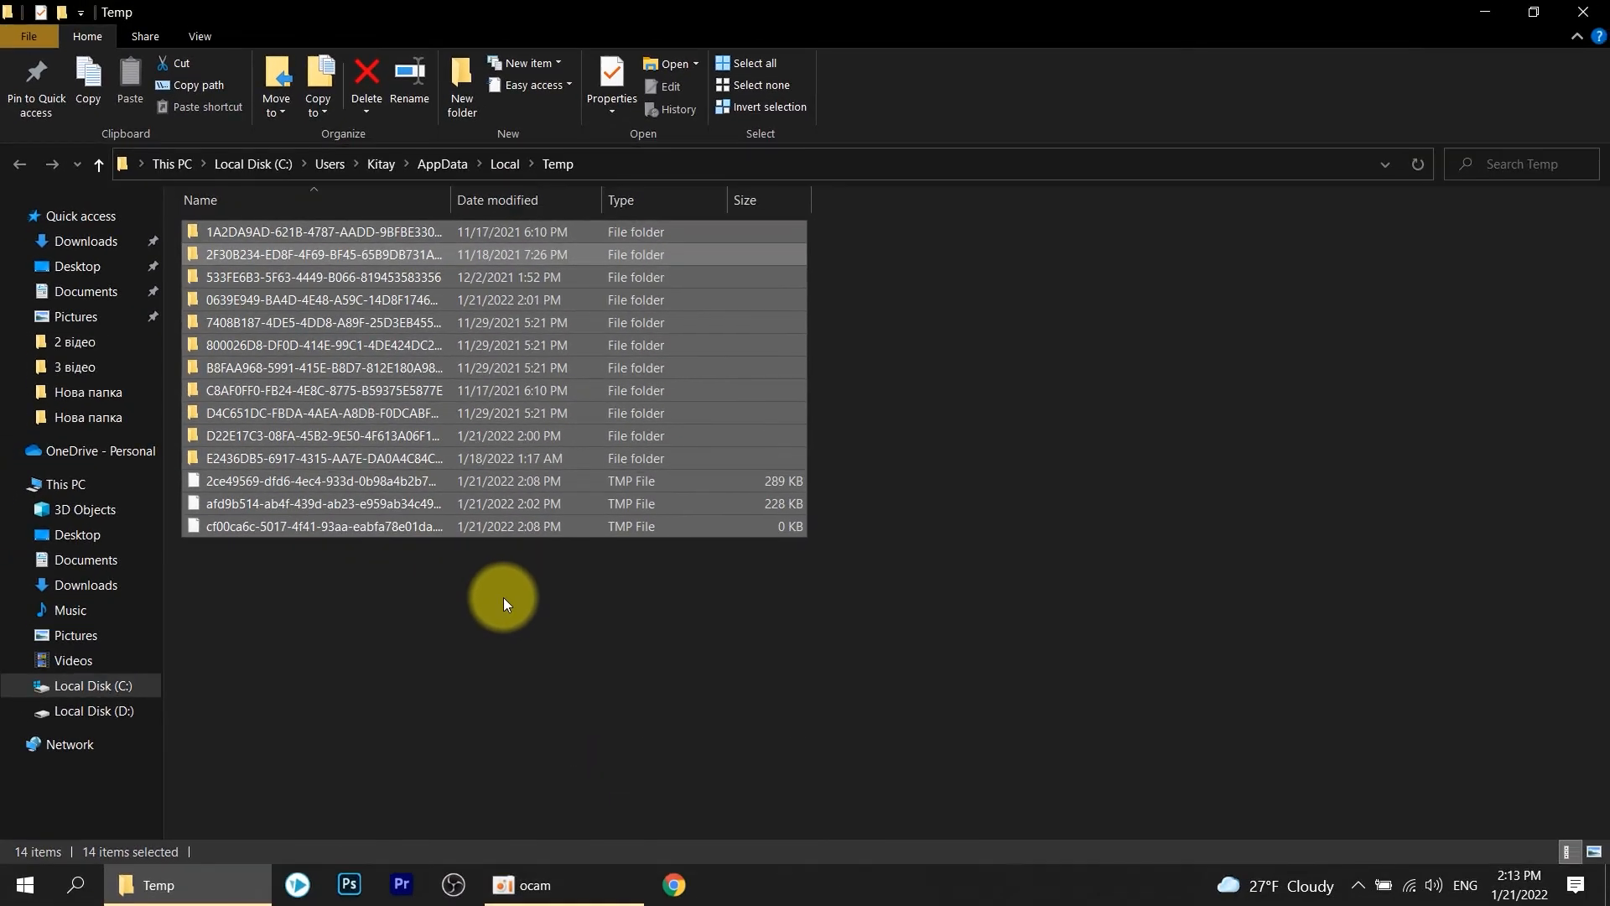
pyautogui.click(503, 597)
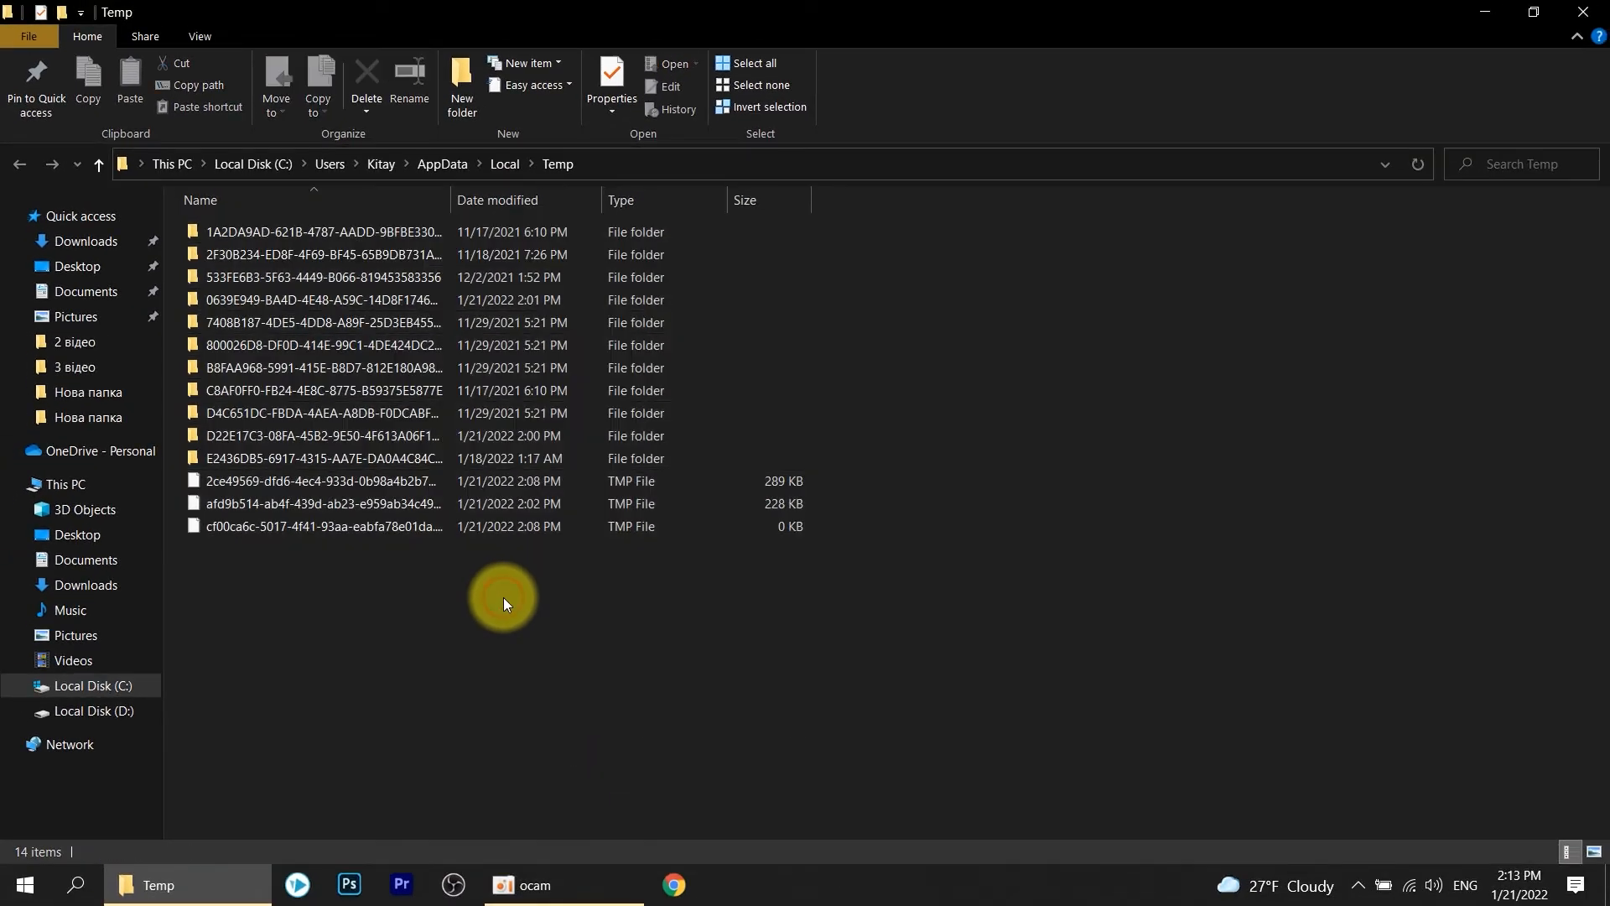
pyautogui.click(1586, 12)
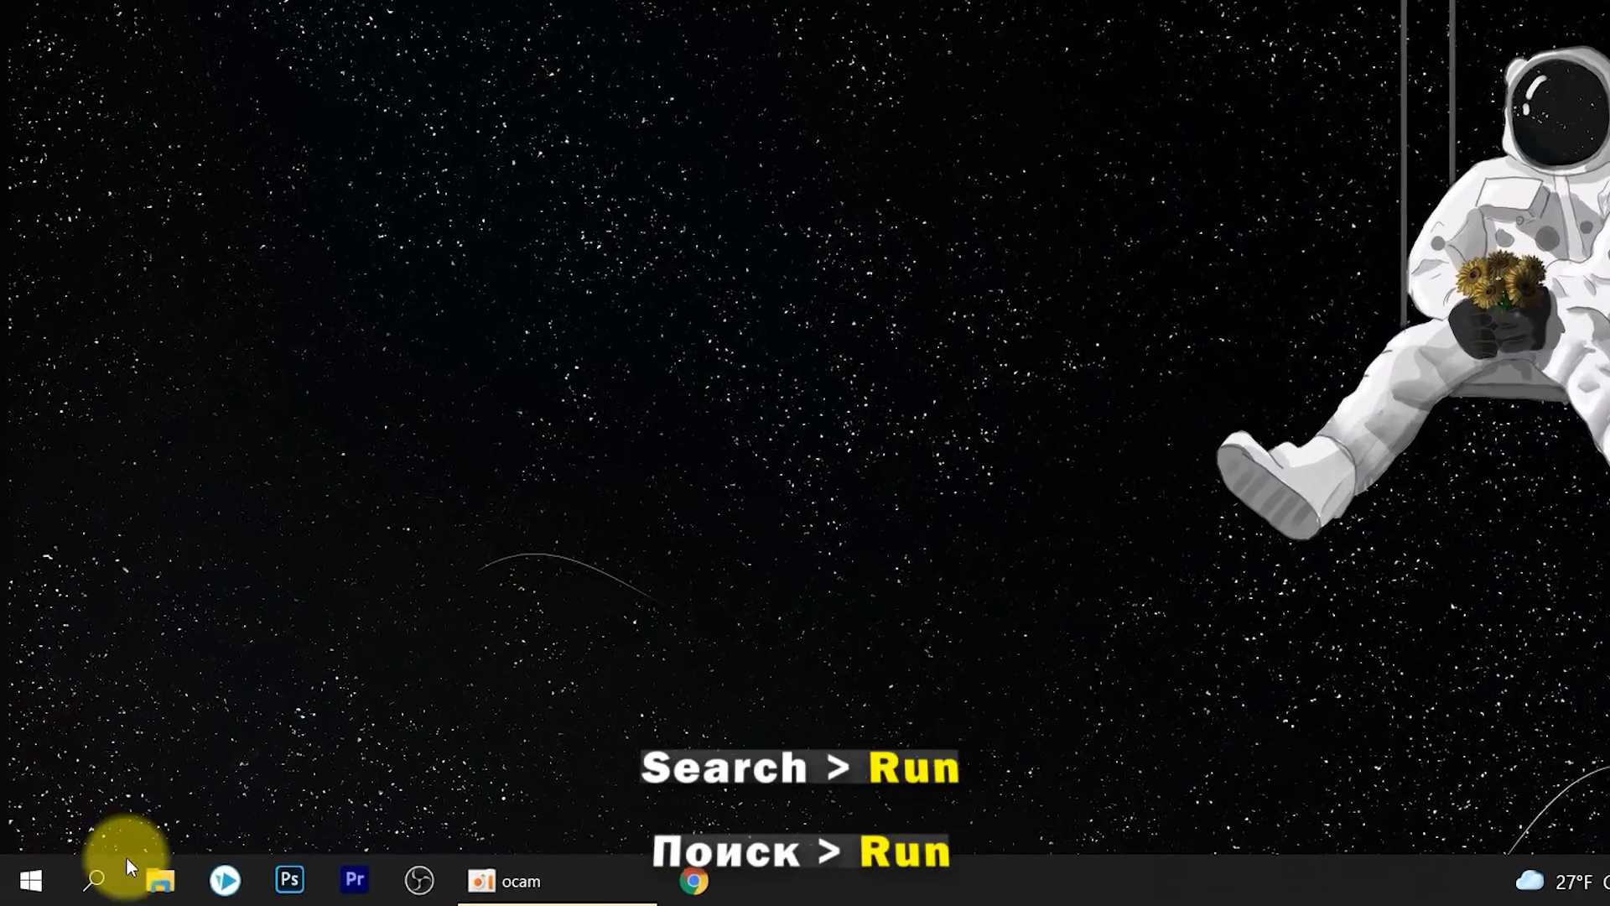
# Step: Find the Run app through Windows search and use it to open the system folder "temp"
pyautogui.click(102, 880)
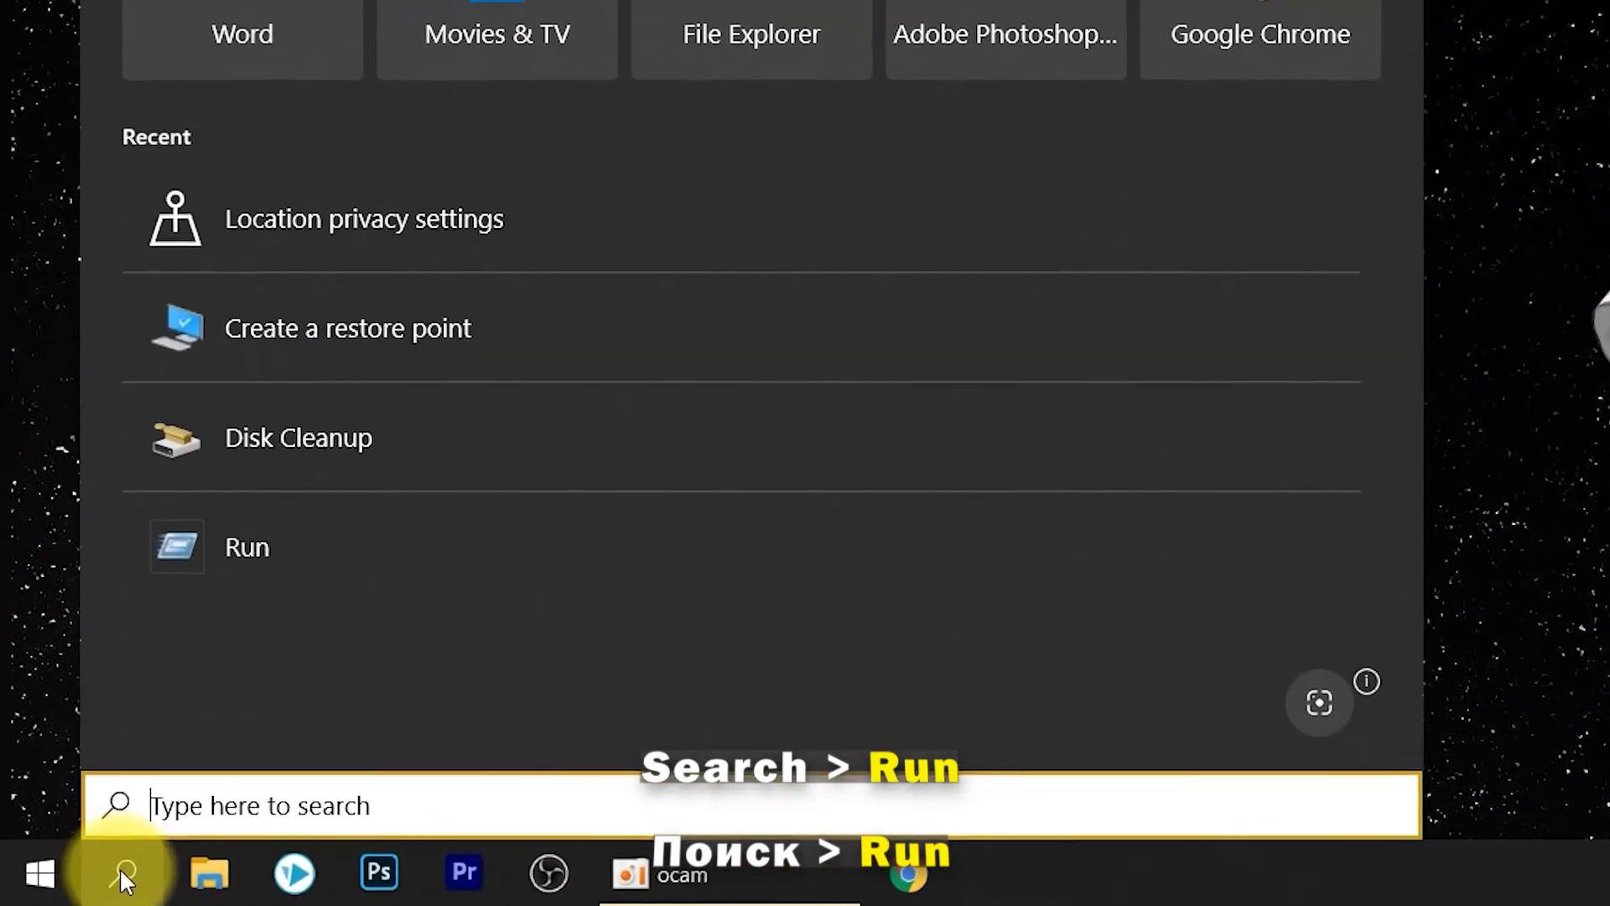
pyautogui.write('run')
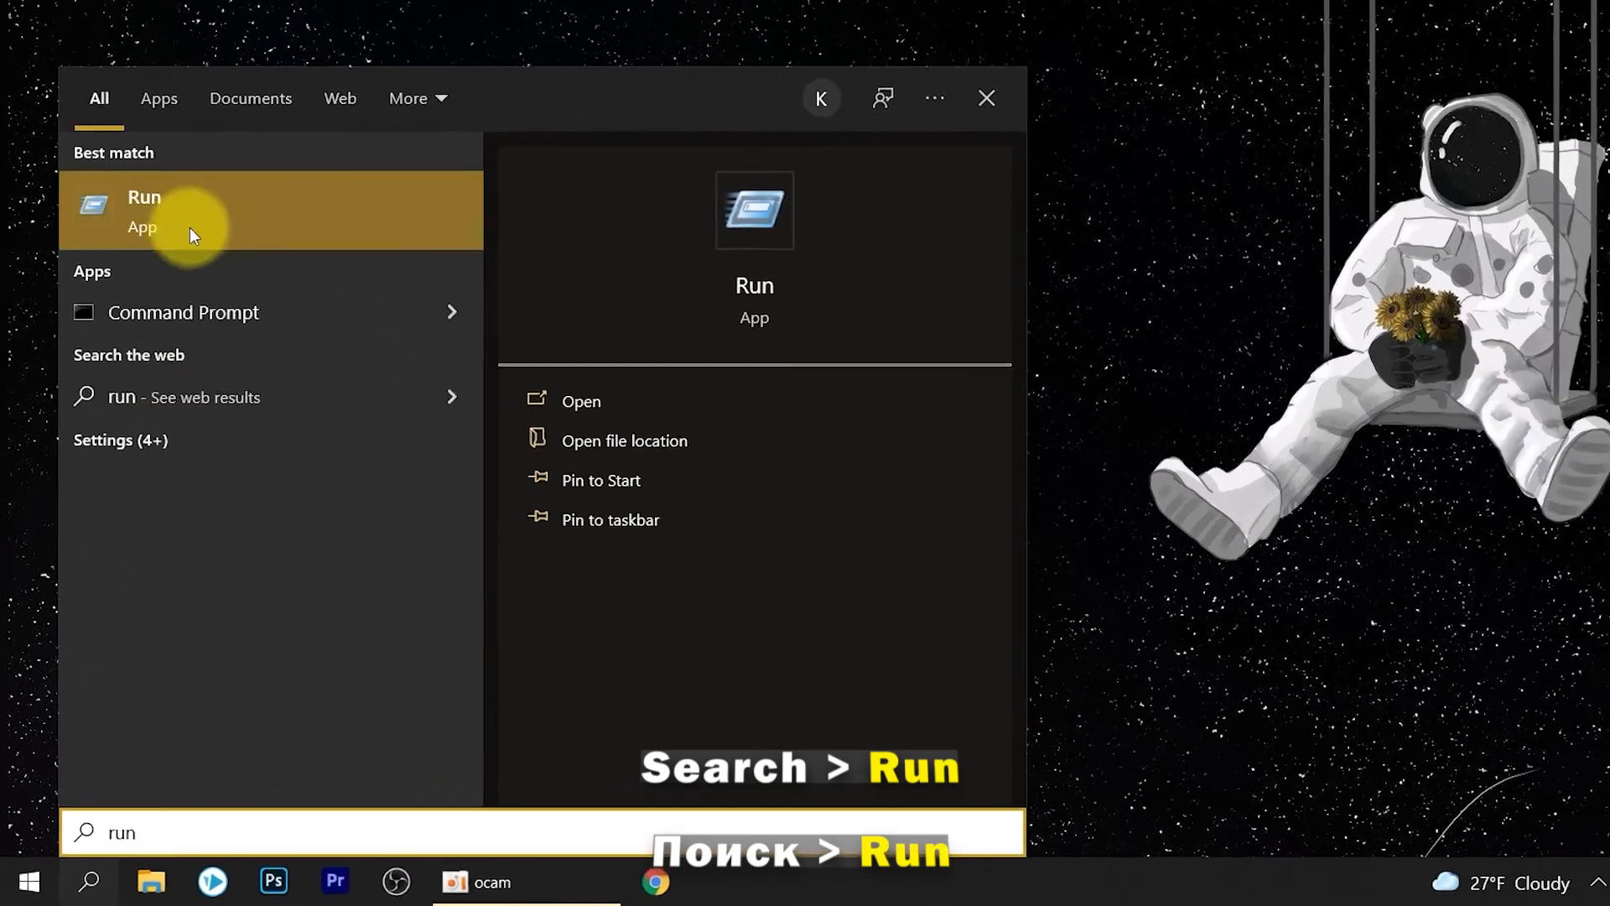
pyautogui.click(138, 275)
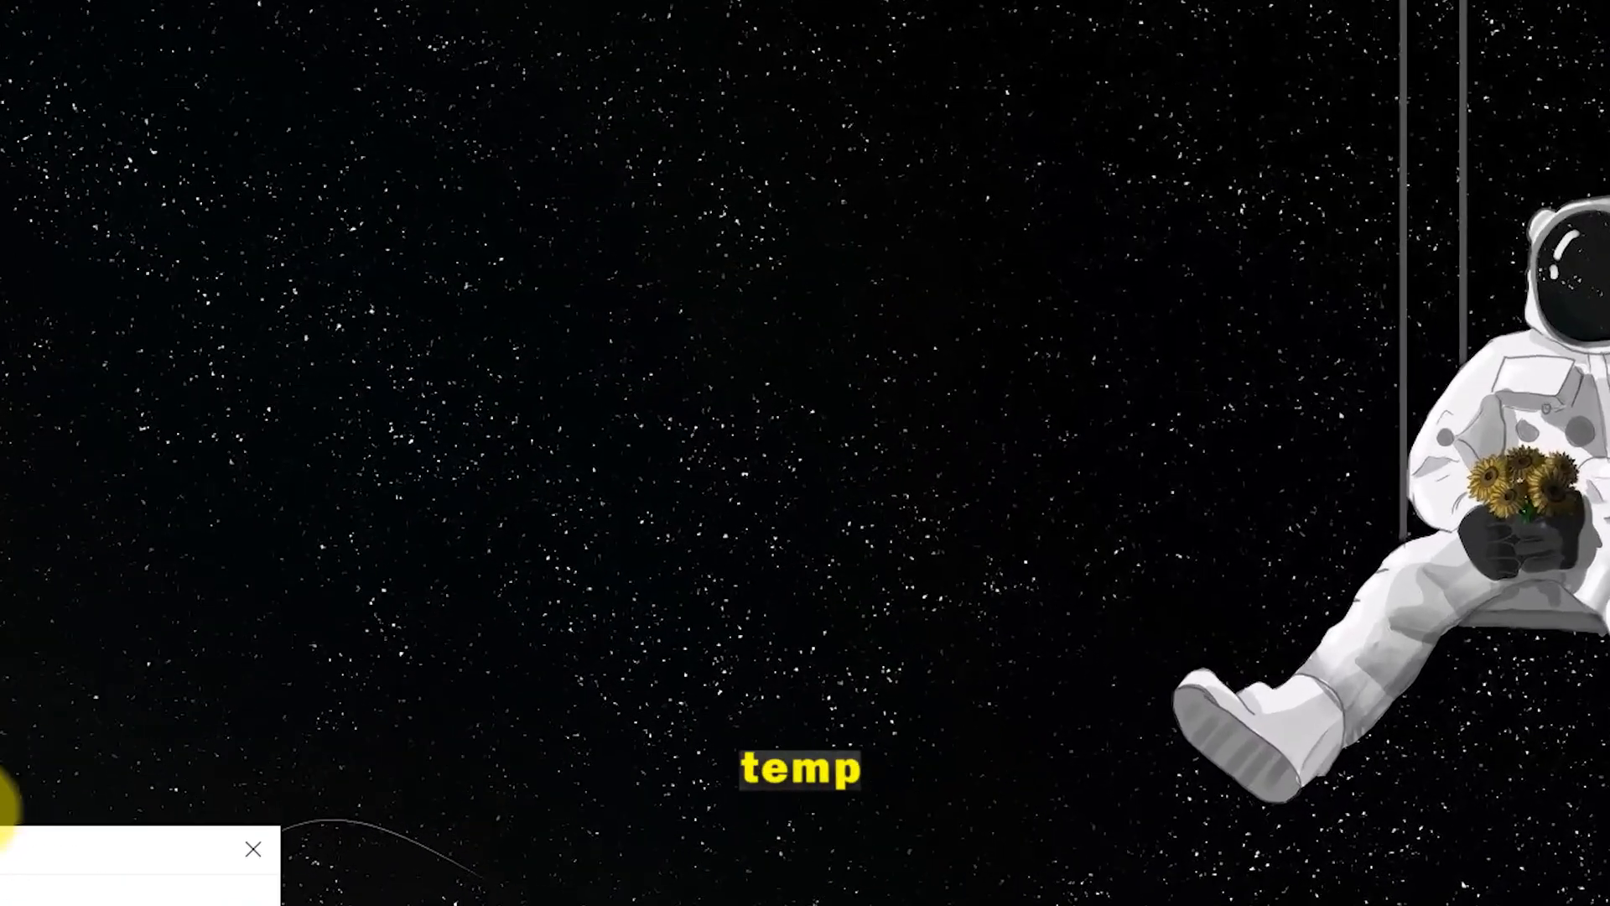
pyautogui.moveTo(34, 897); pyautogui.dragTo(758, 220)
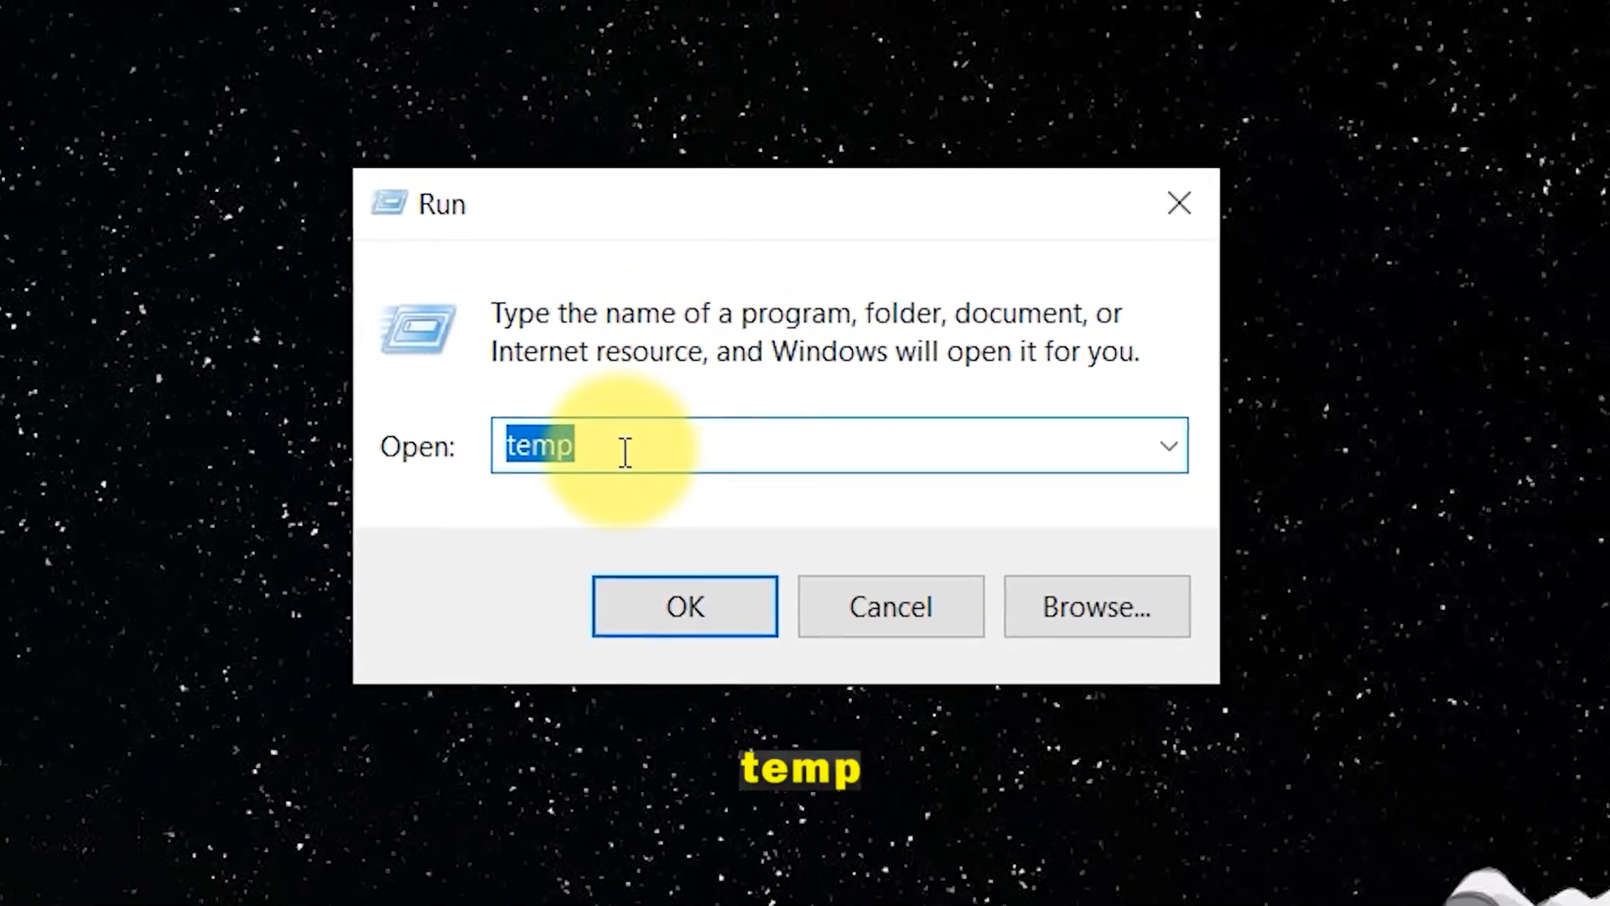
pyautogui.click(622, 440)
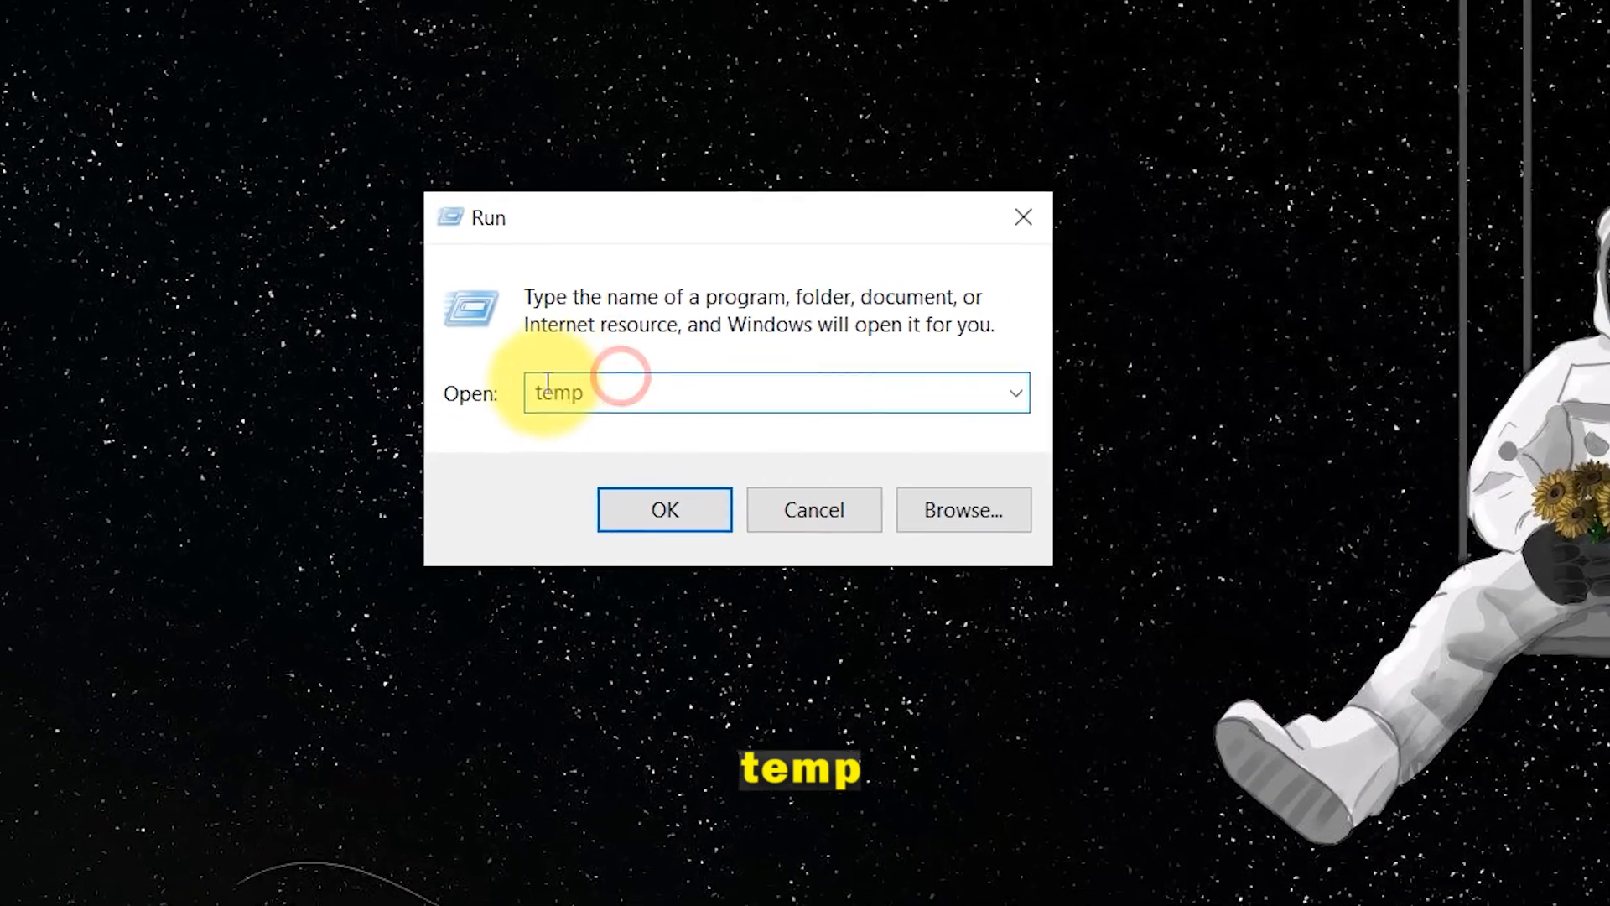
pyautogui.moveTo(618, 388); pyautogui.dragTo(493, 396)
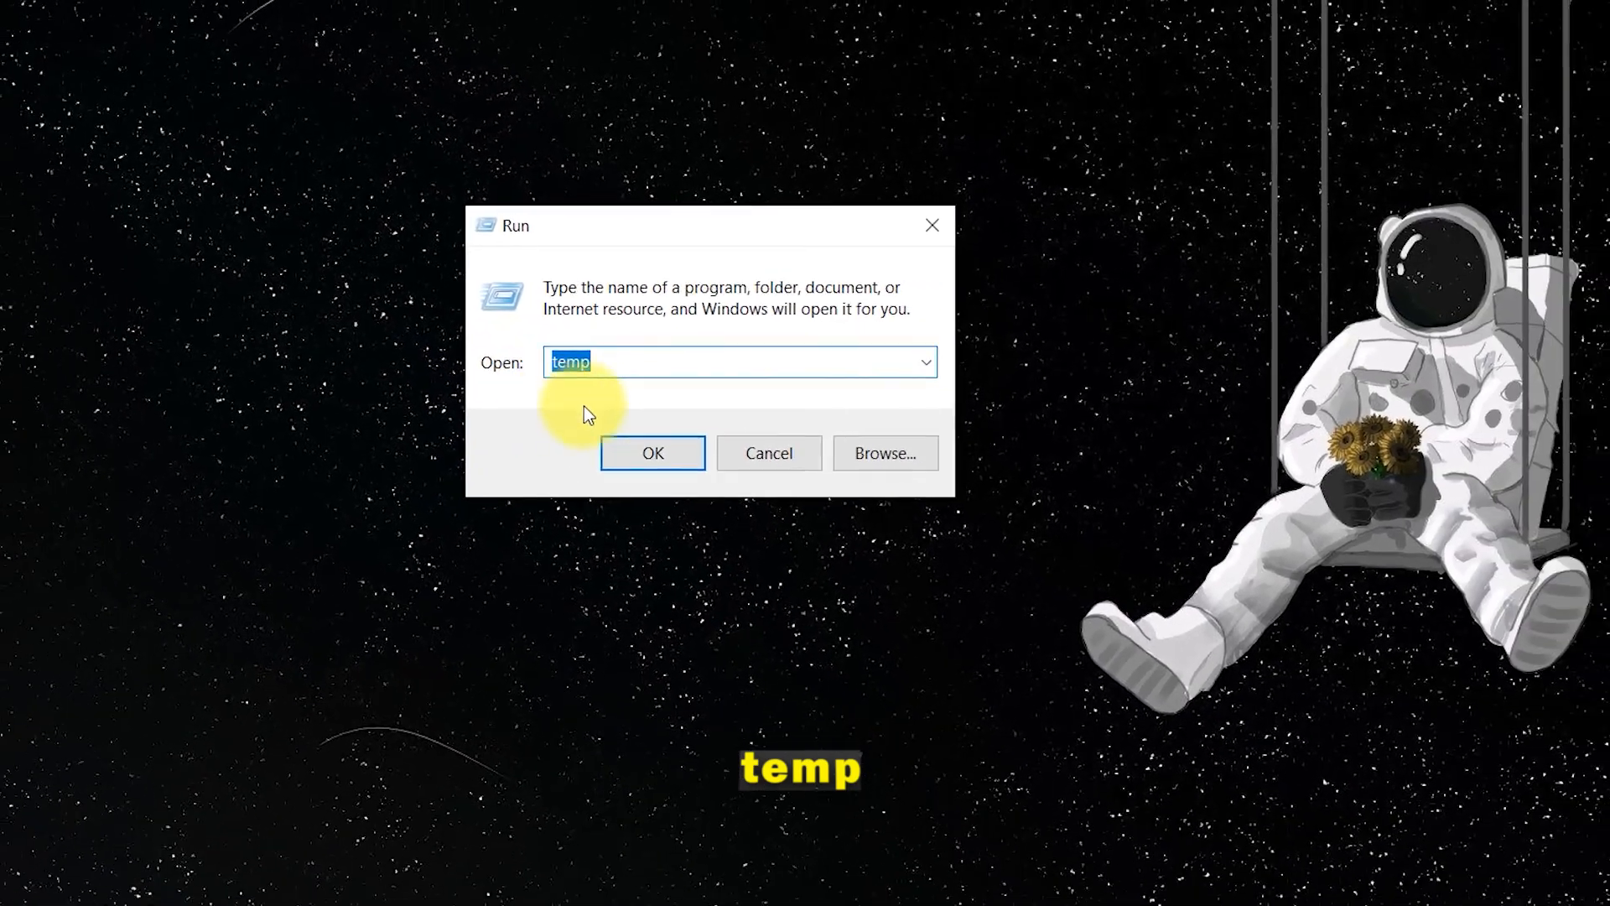
pyautogui.click(643, 435)
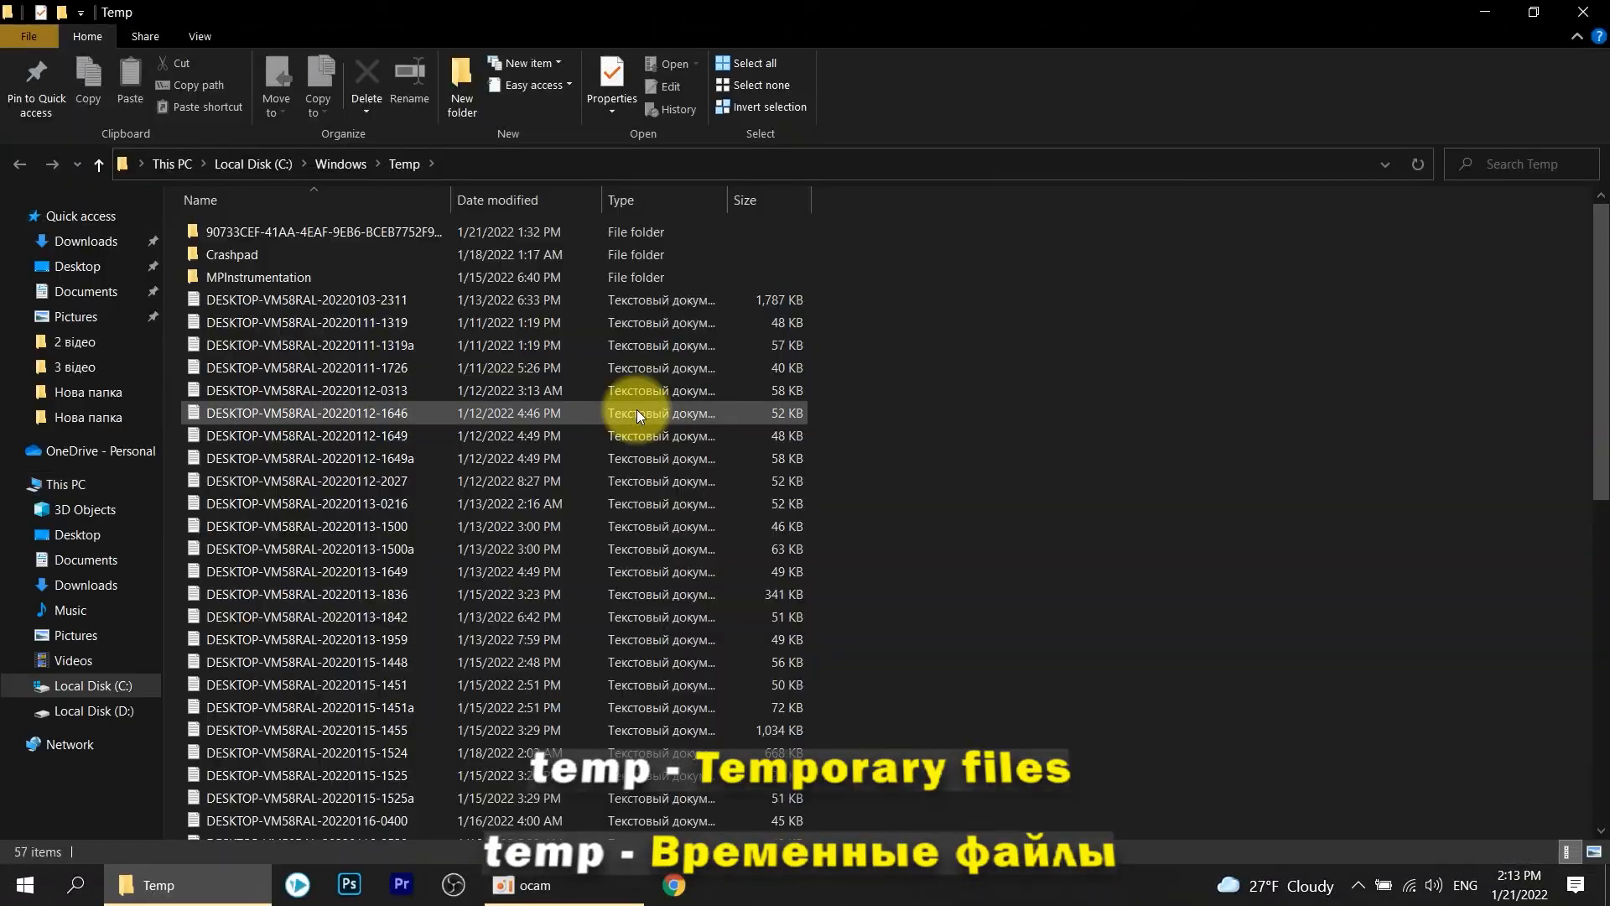
# Step: Delete all files and folders in the C:\Windows\Temp folder
pyautogui.scroll(-10, 636, 405)
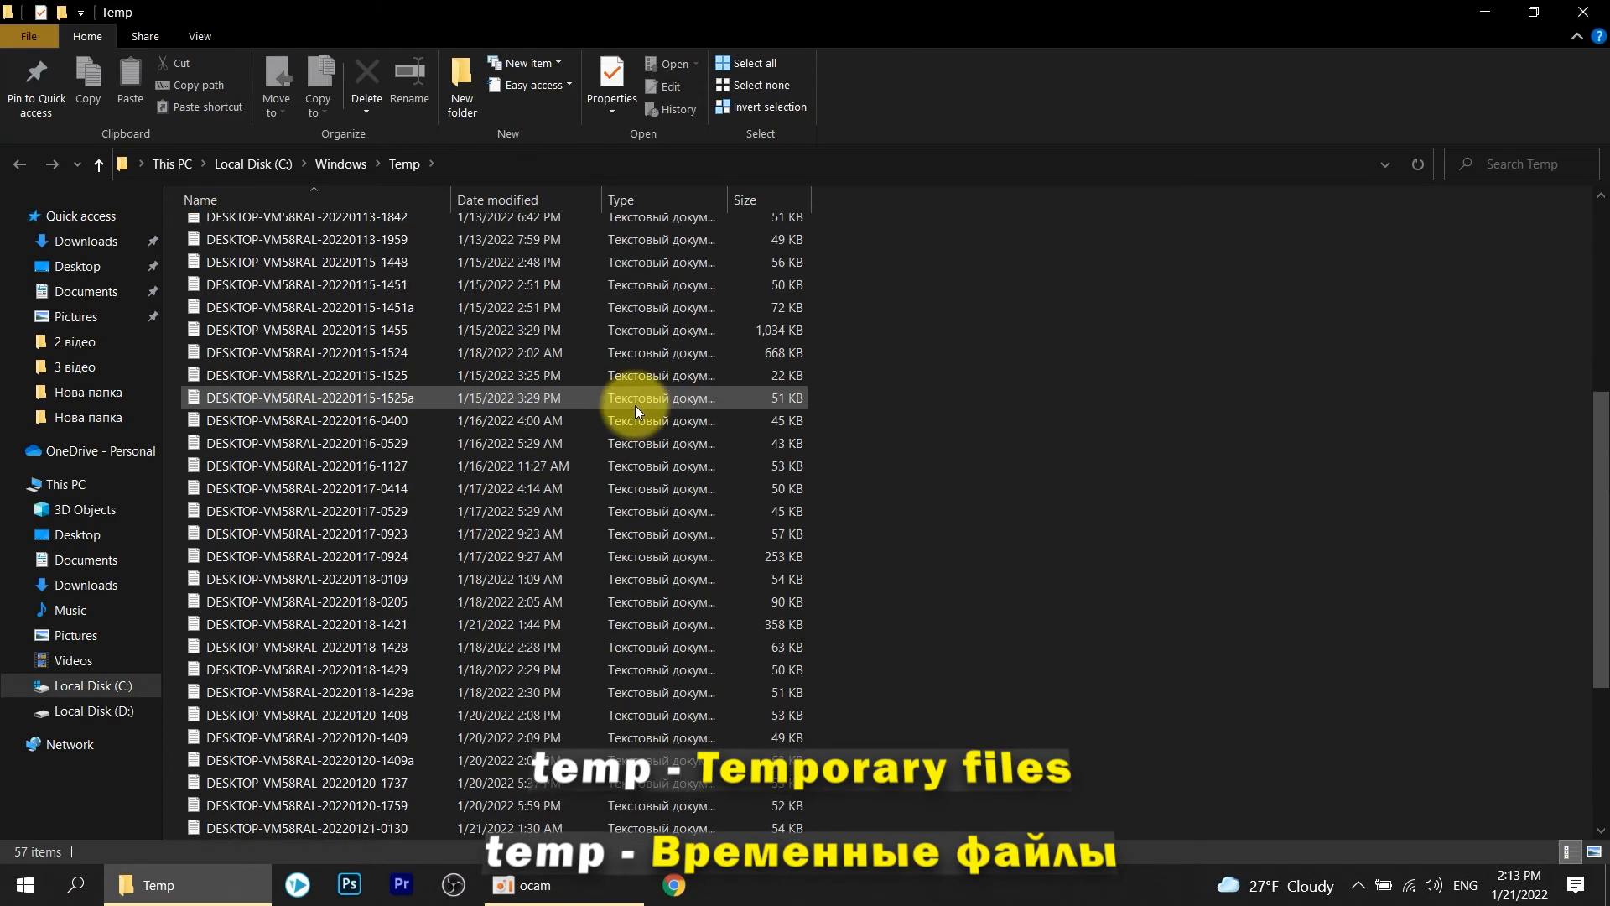
pyautogui.scroll(10, 636, 405)
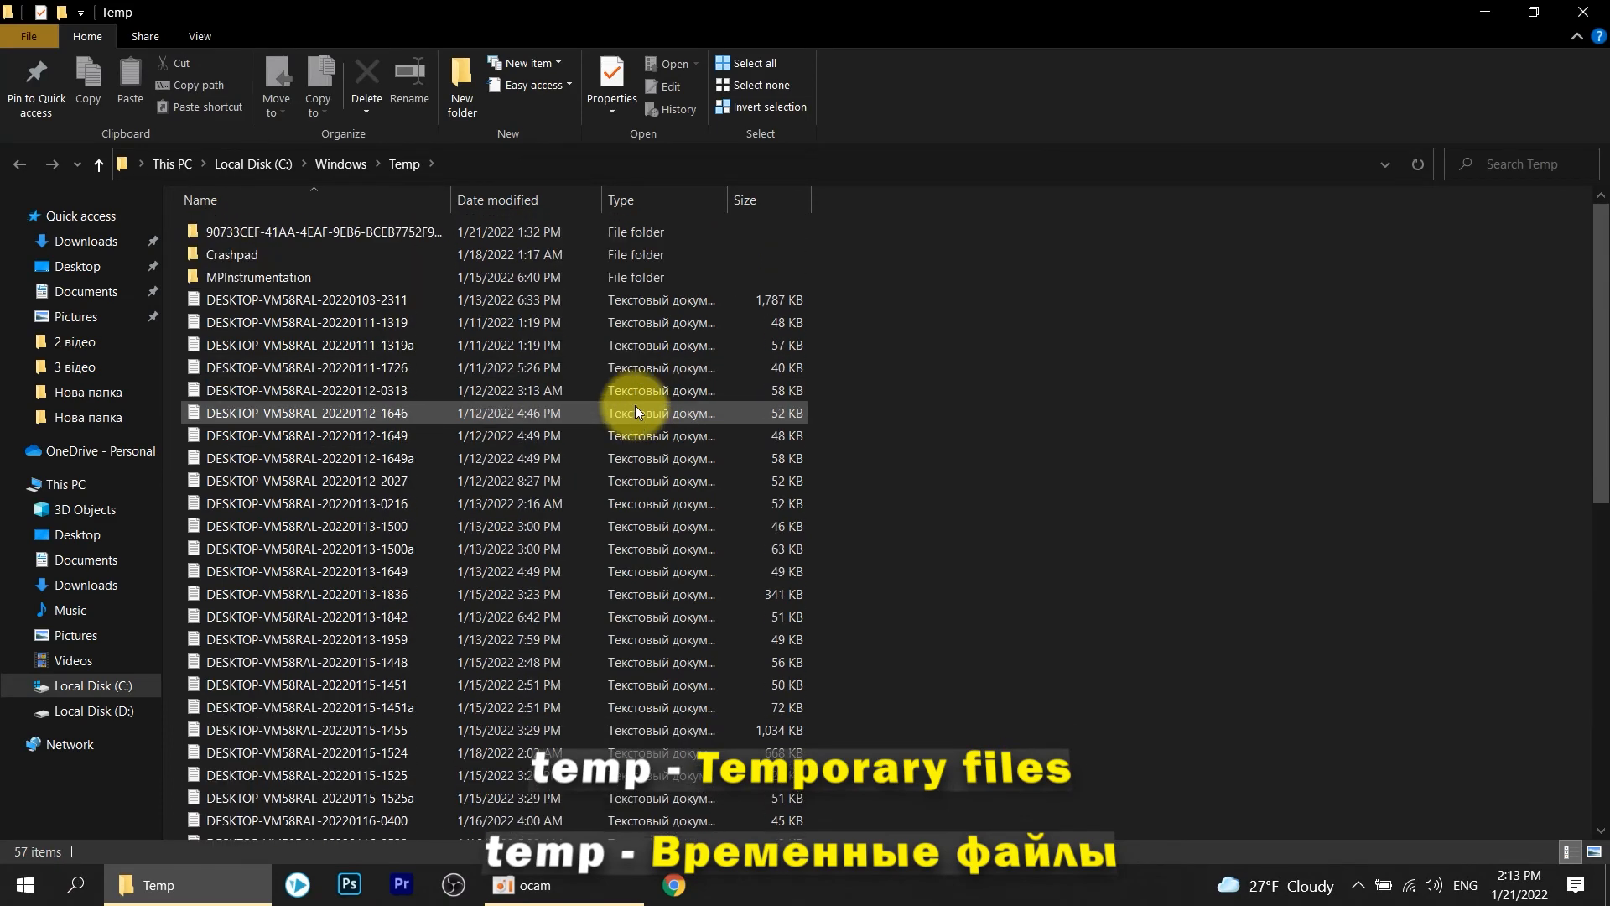
pyautogui.click(265, 253)
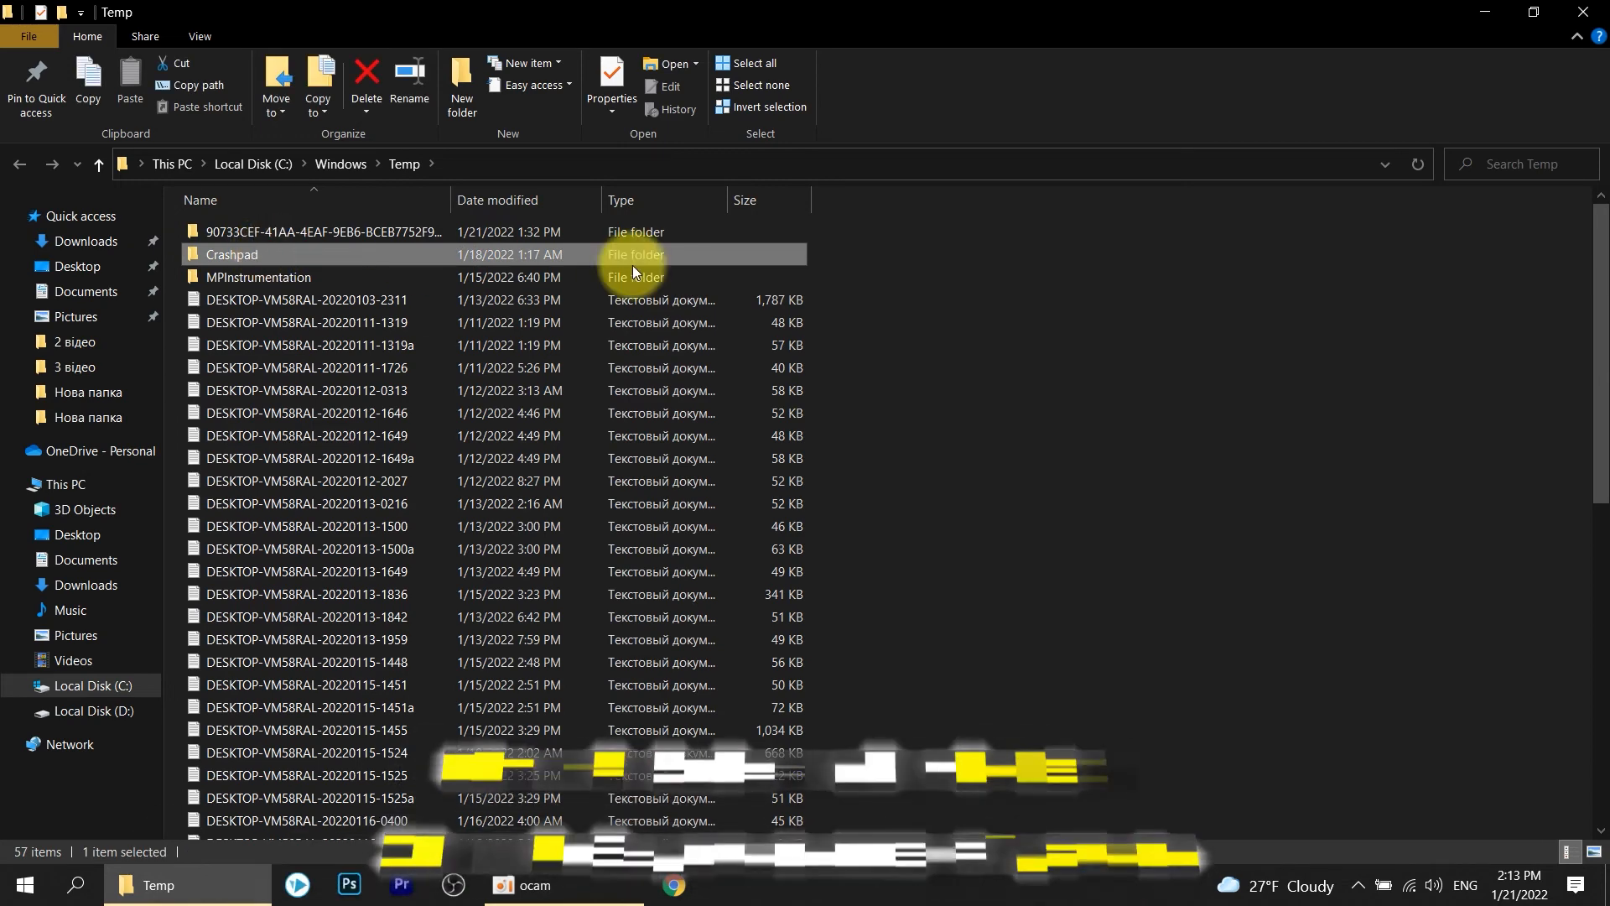
pyautogui.moveTo(888, 230); pyautogui.dragTo(211, 888)
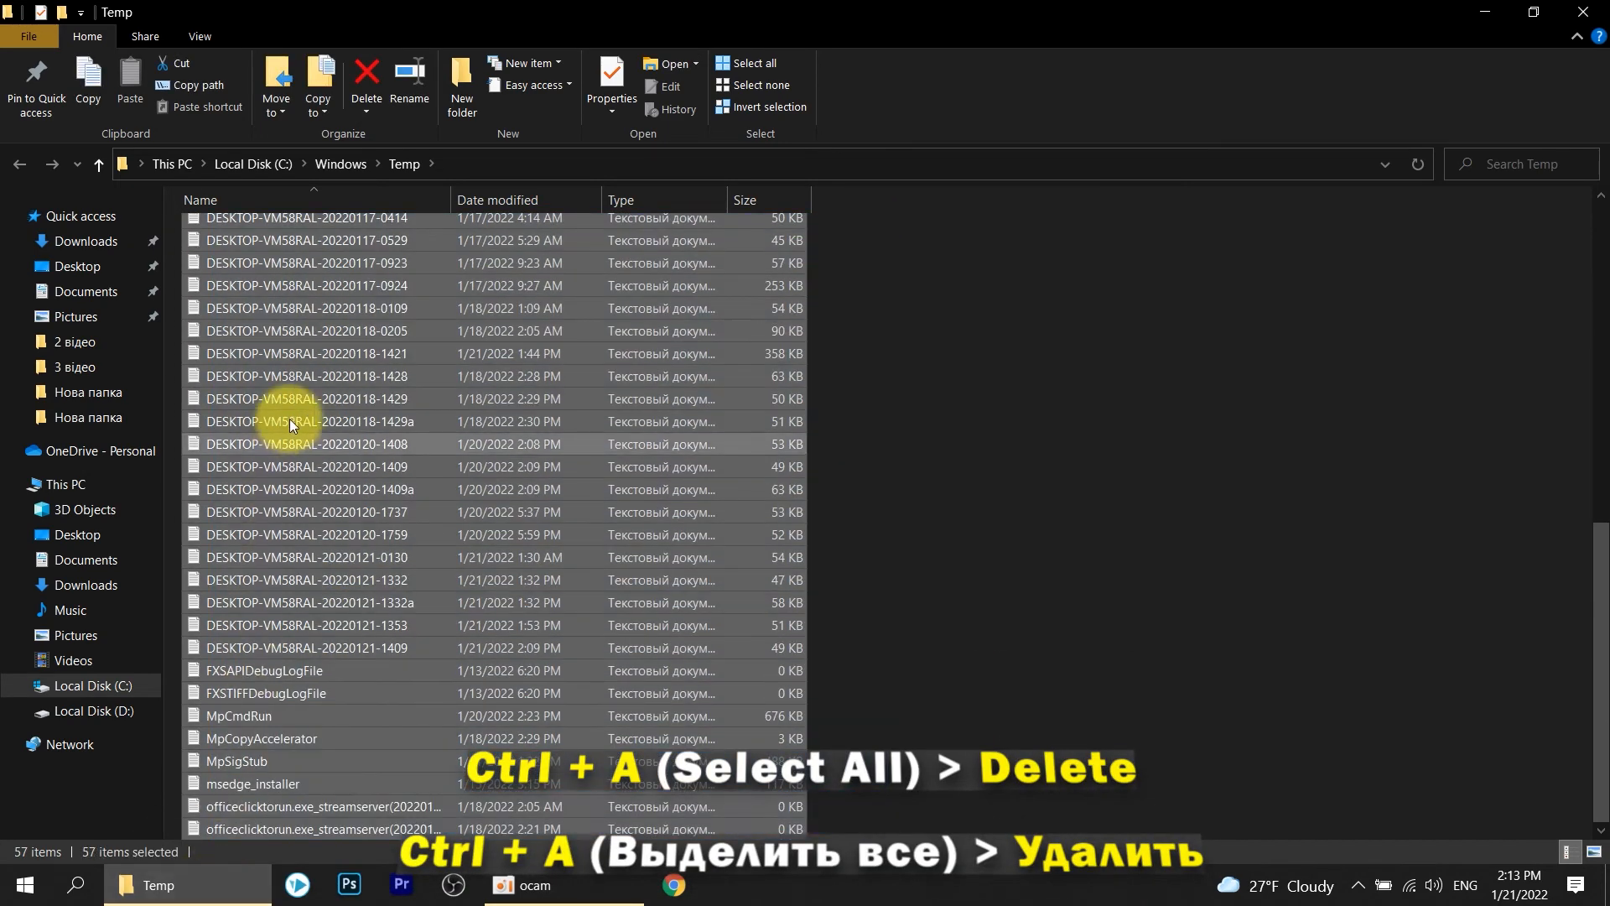
pyautogui.rightClick(285, 372)
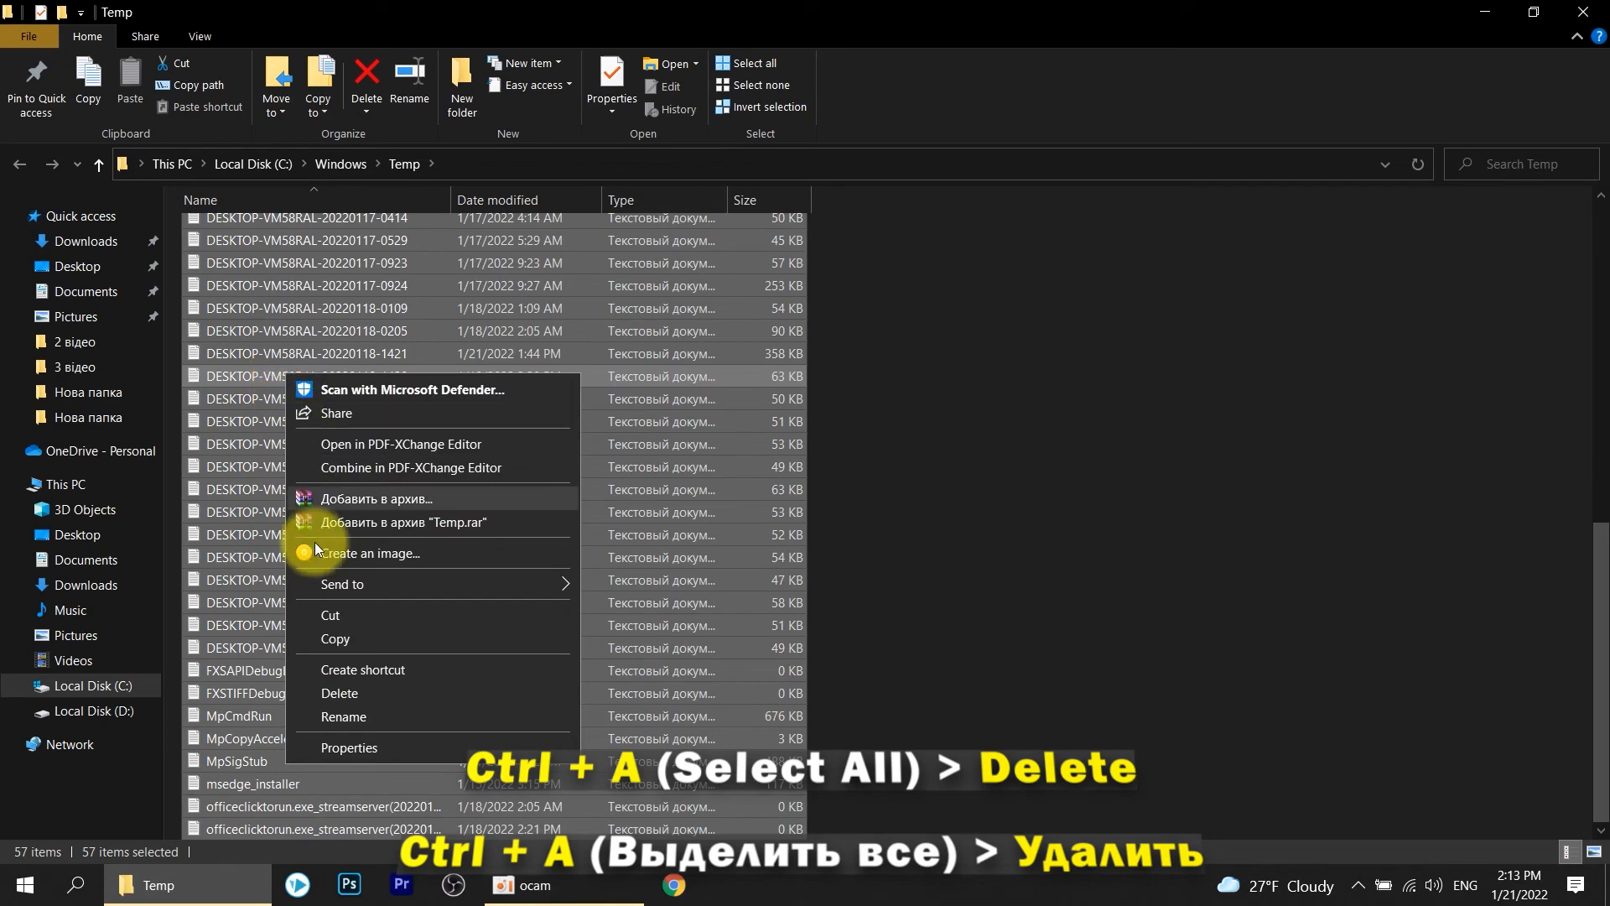
pyautogui.click(339, 695)
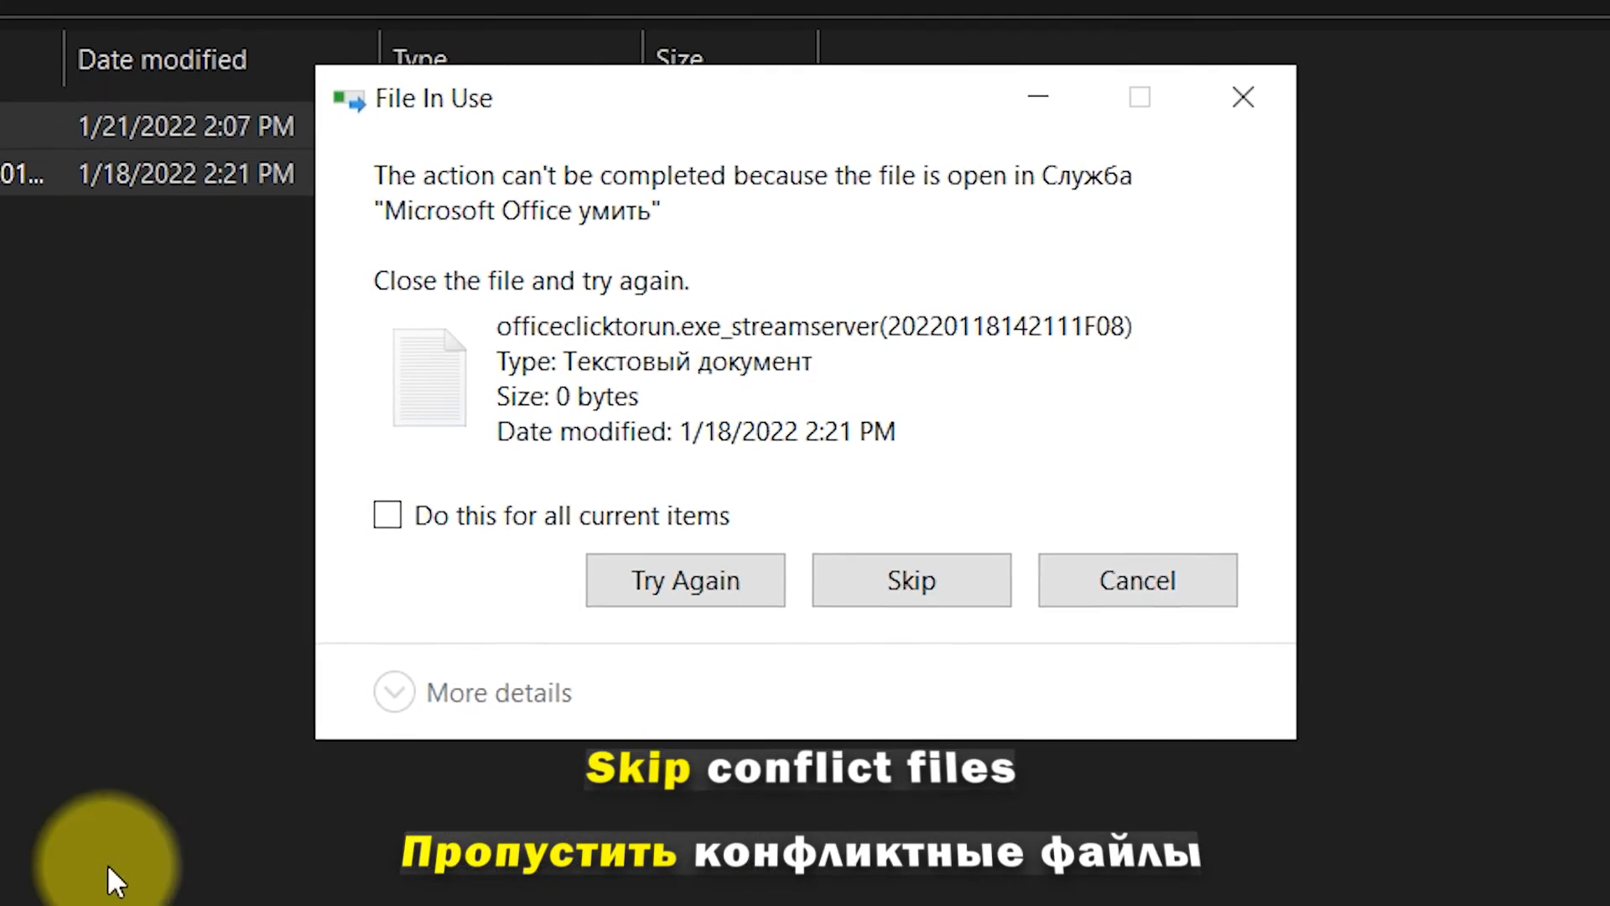
# Step: Skip all current items that are in use during the deletion and close the Windows Temp folder
pyautogui.click(389, 515)
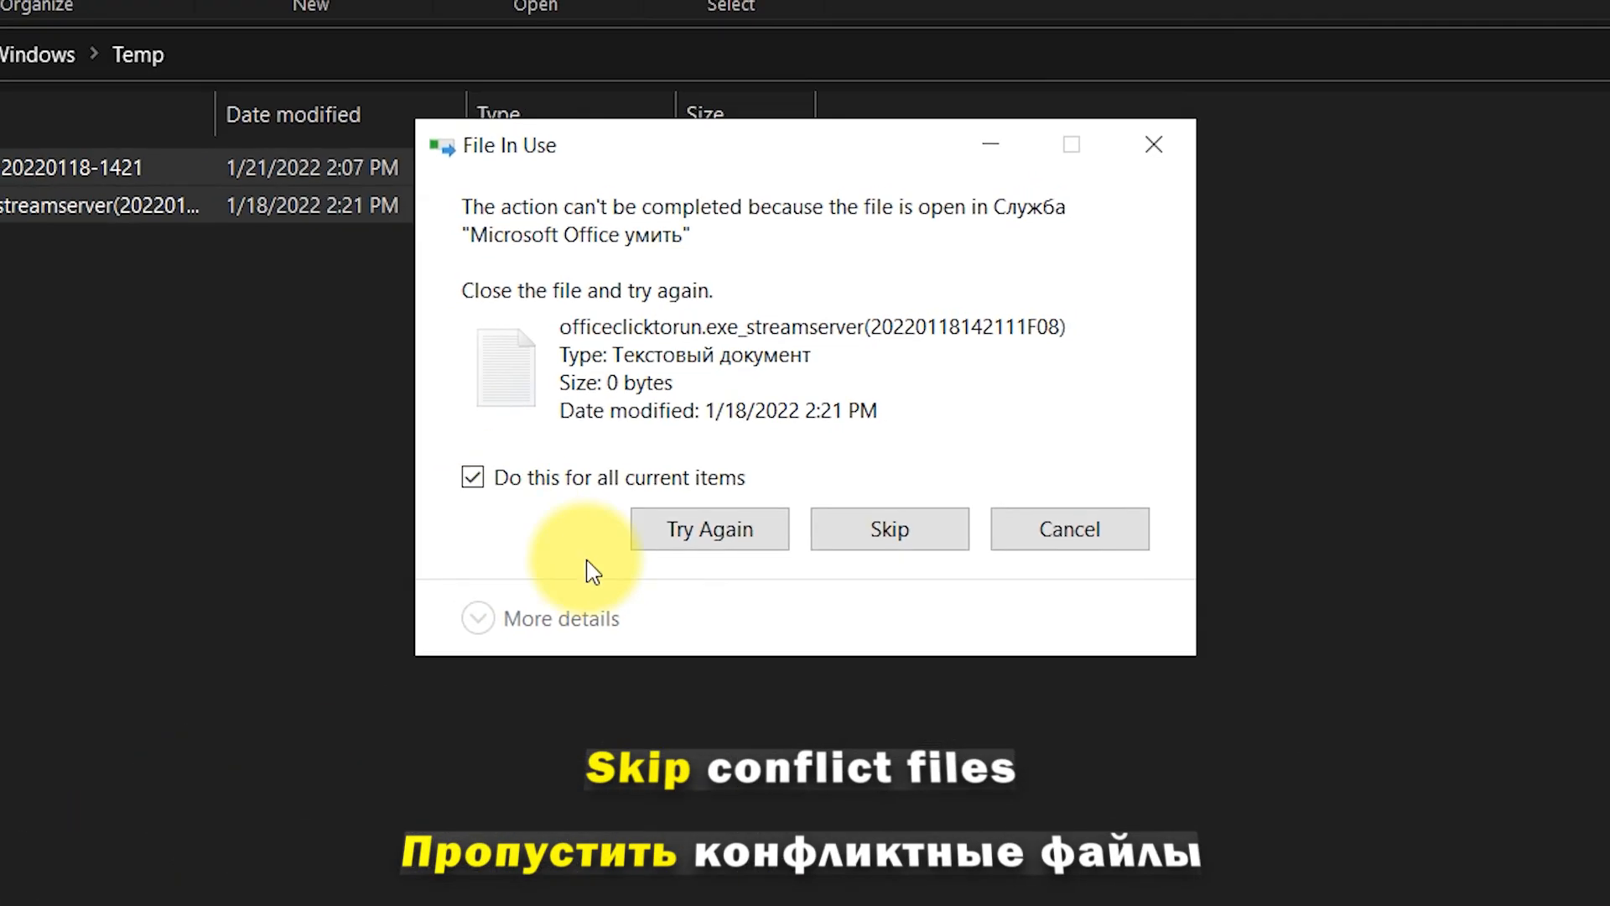
pyautogui.click(884, 513)
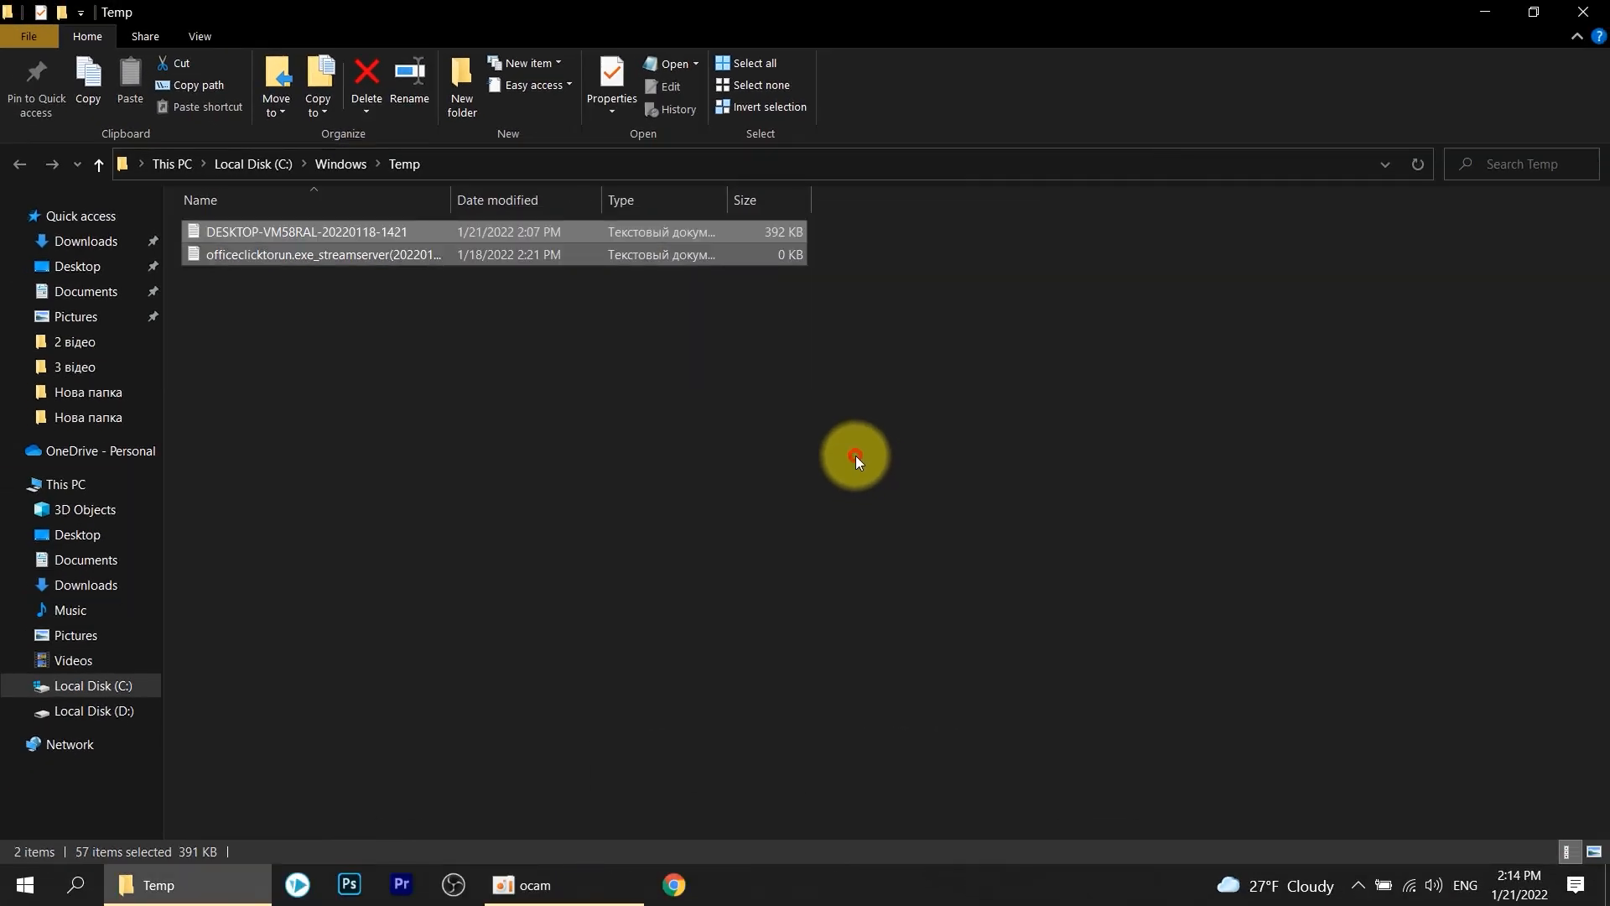
pyautogui.click(856, 455)
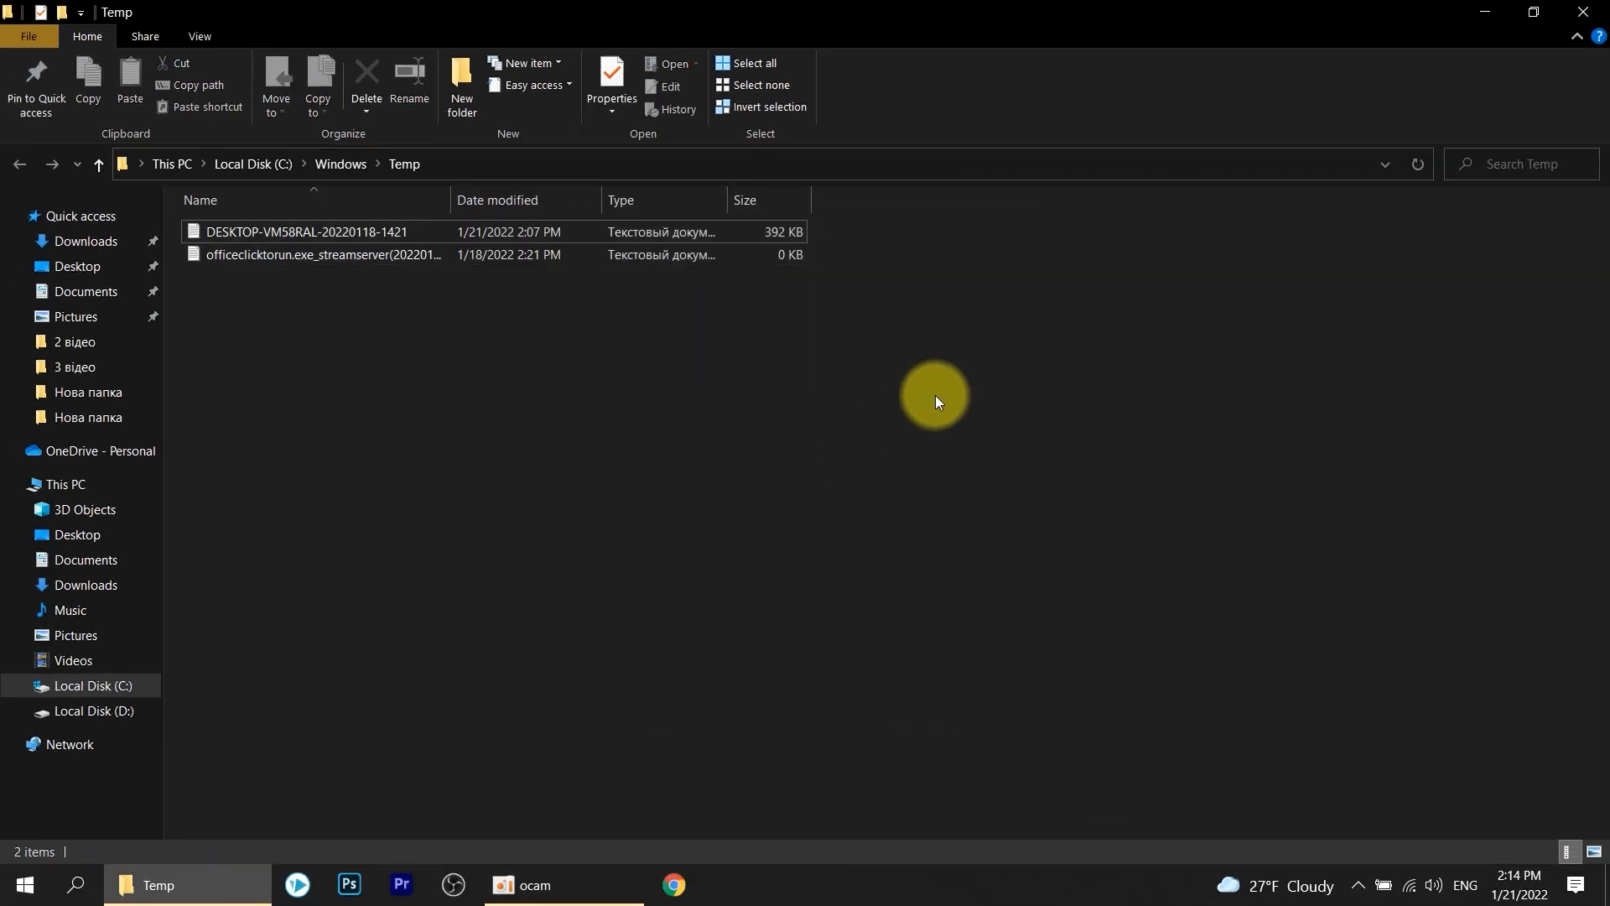
pyautogui.click(1583, 12)
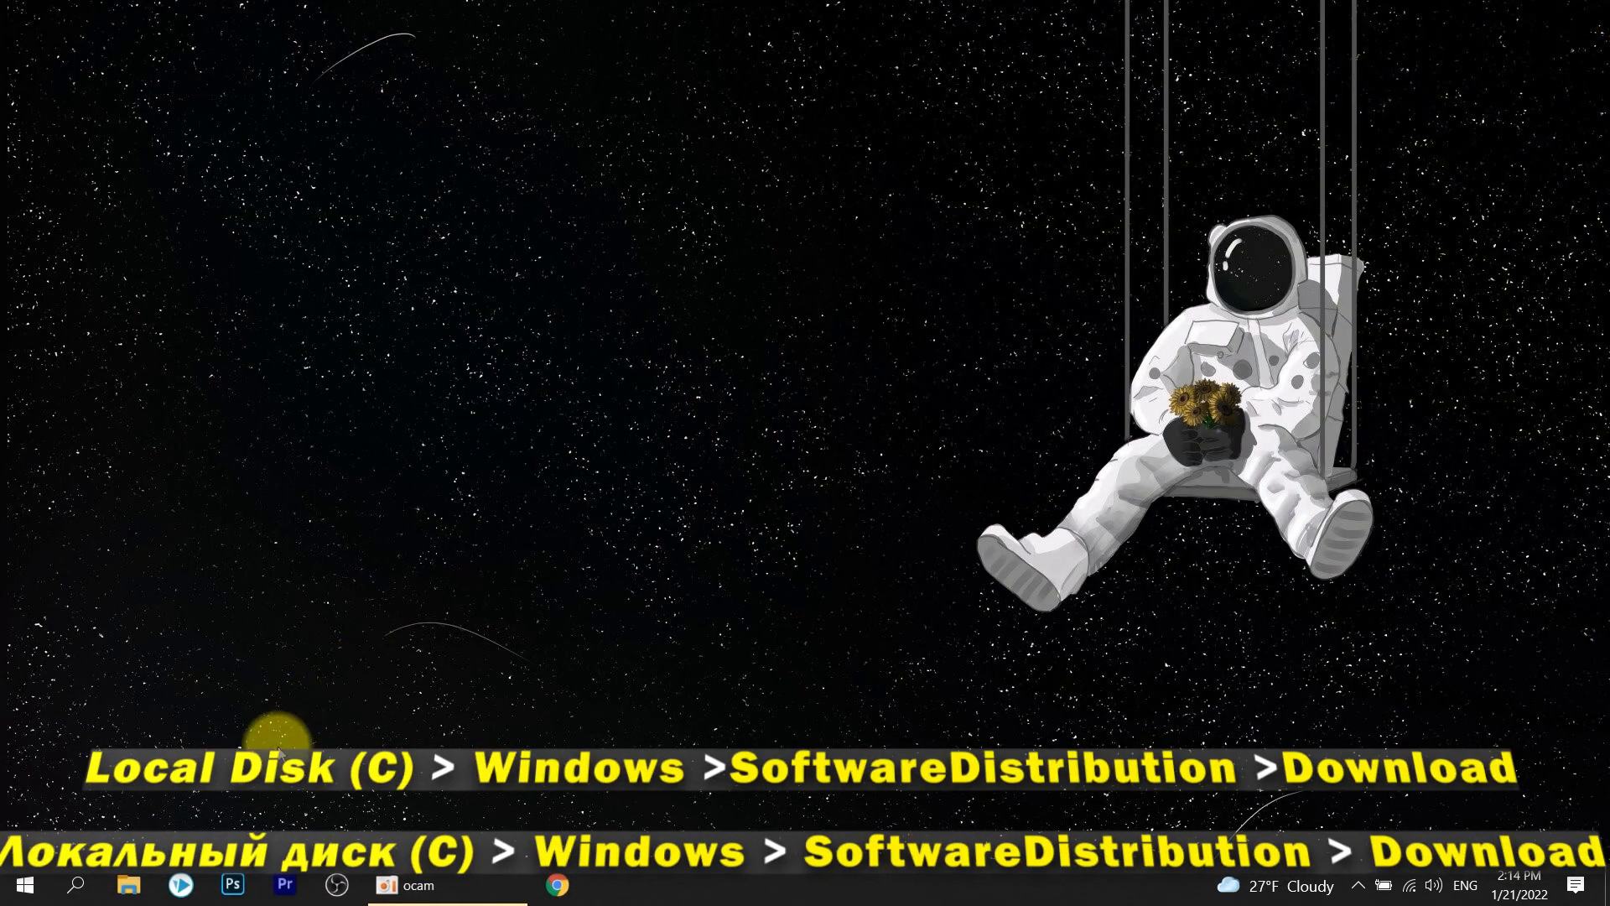
# Step: Open the folder C:\Windows\SoftwareDistribution\Download in File Explorer
pyautogui.click(130, 885)
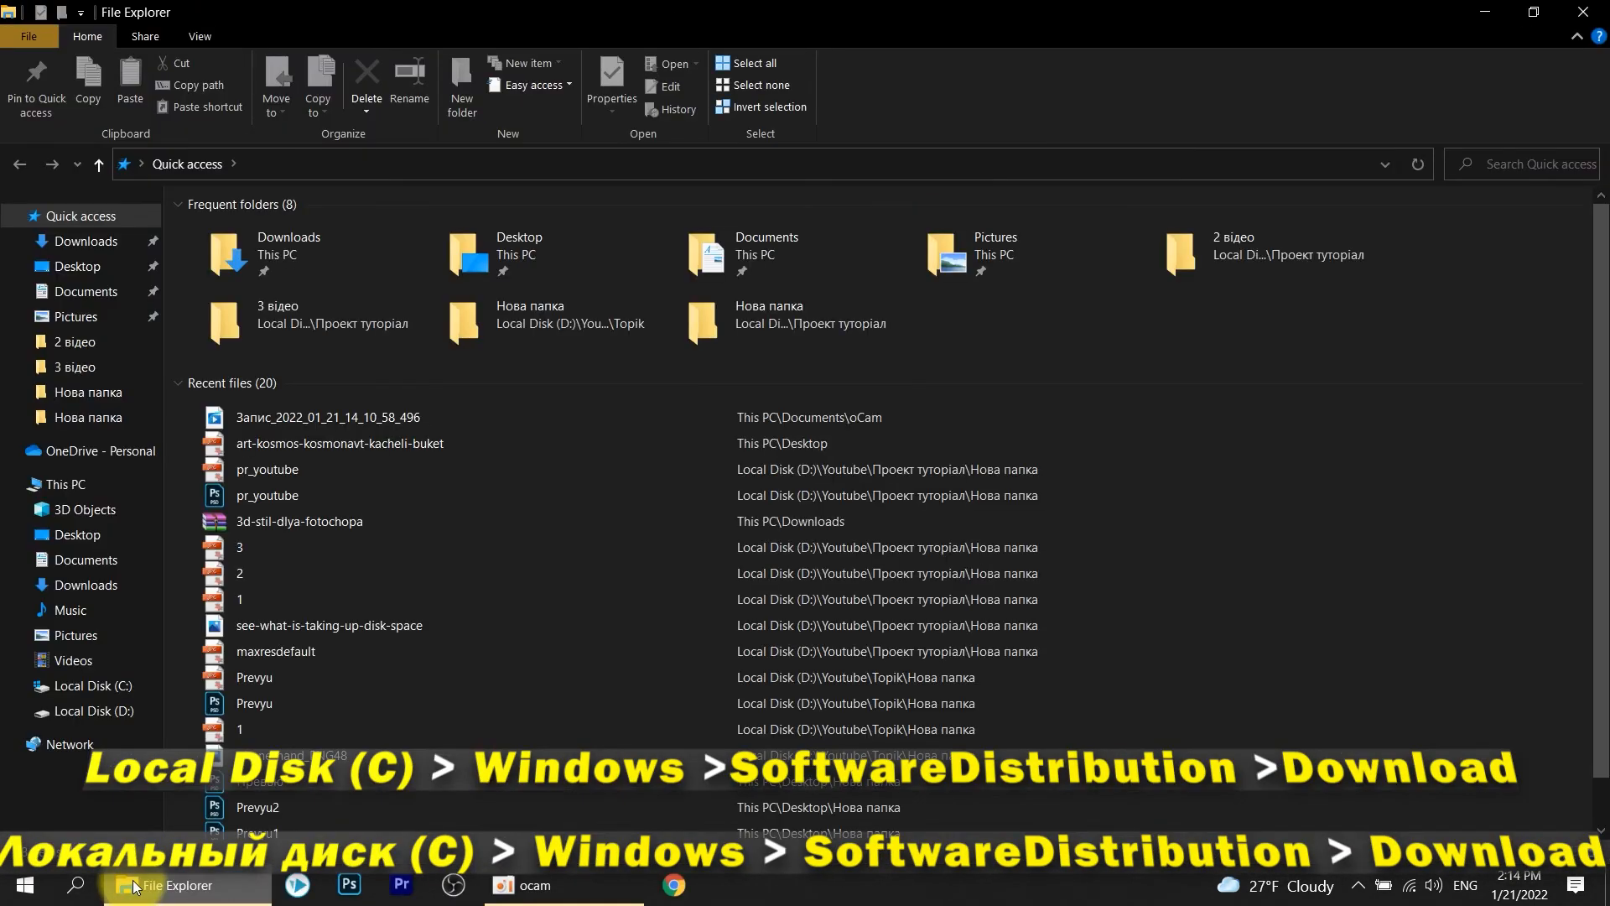
pyautogui.click(104, 486)
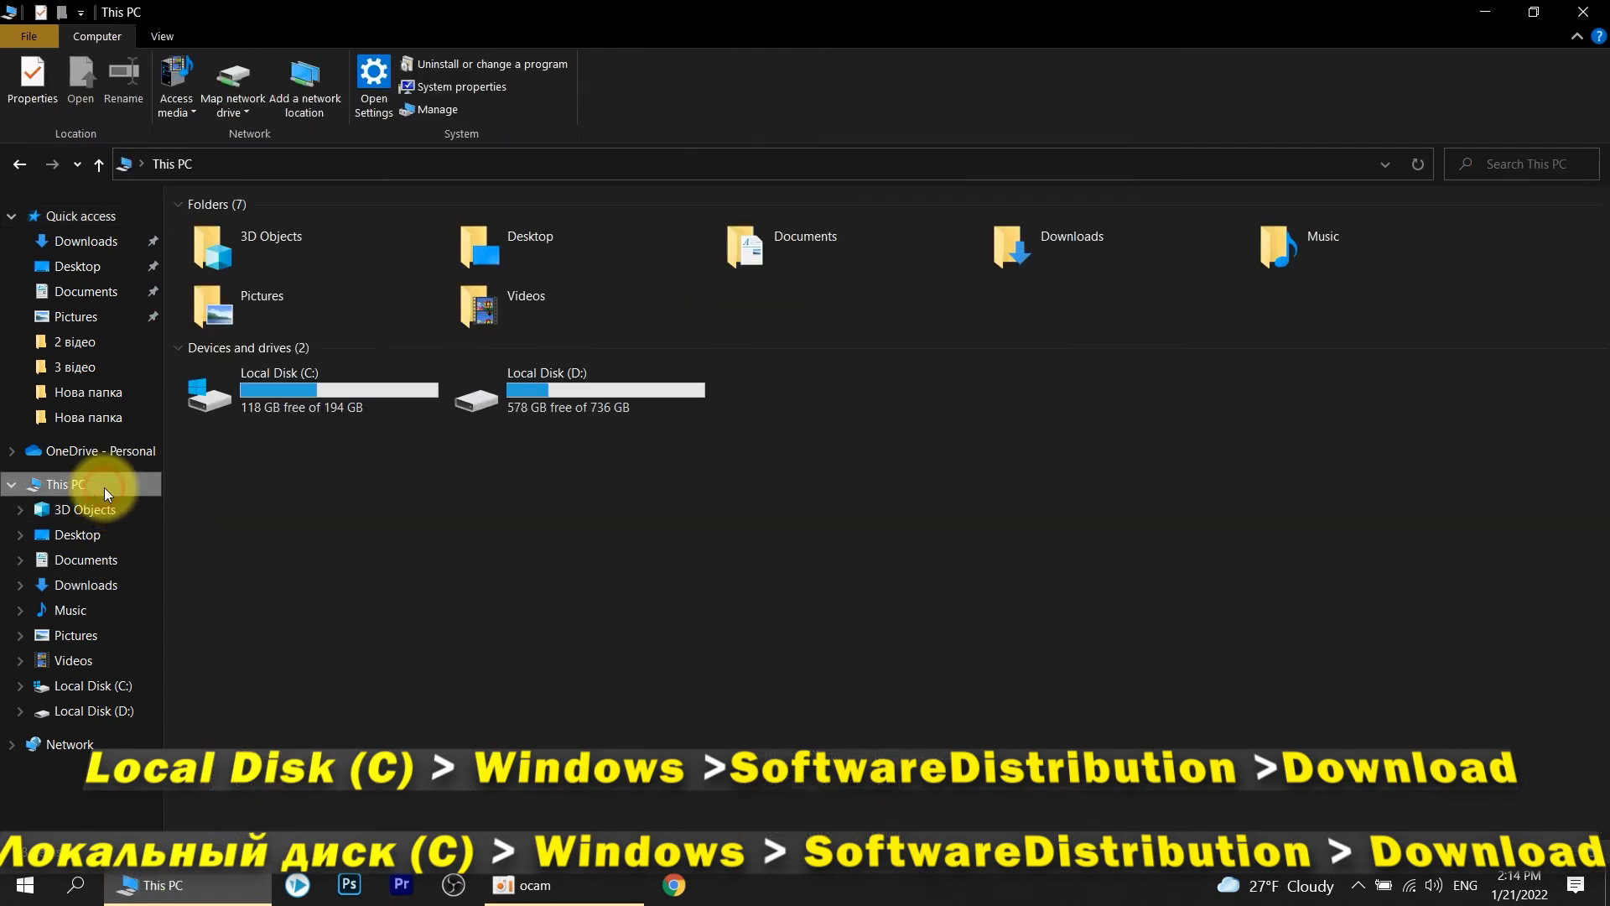
pyautogui.click(317, 385)
pyautogui.doubleClick(317, 385)
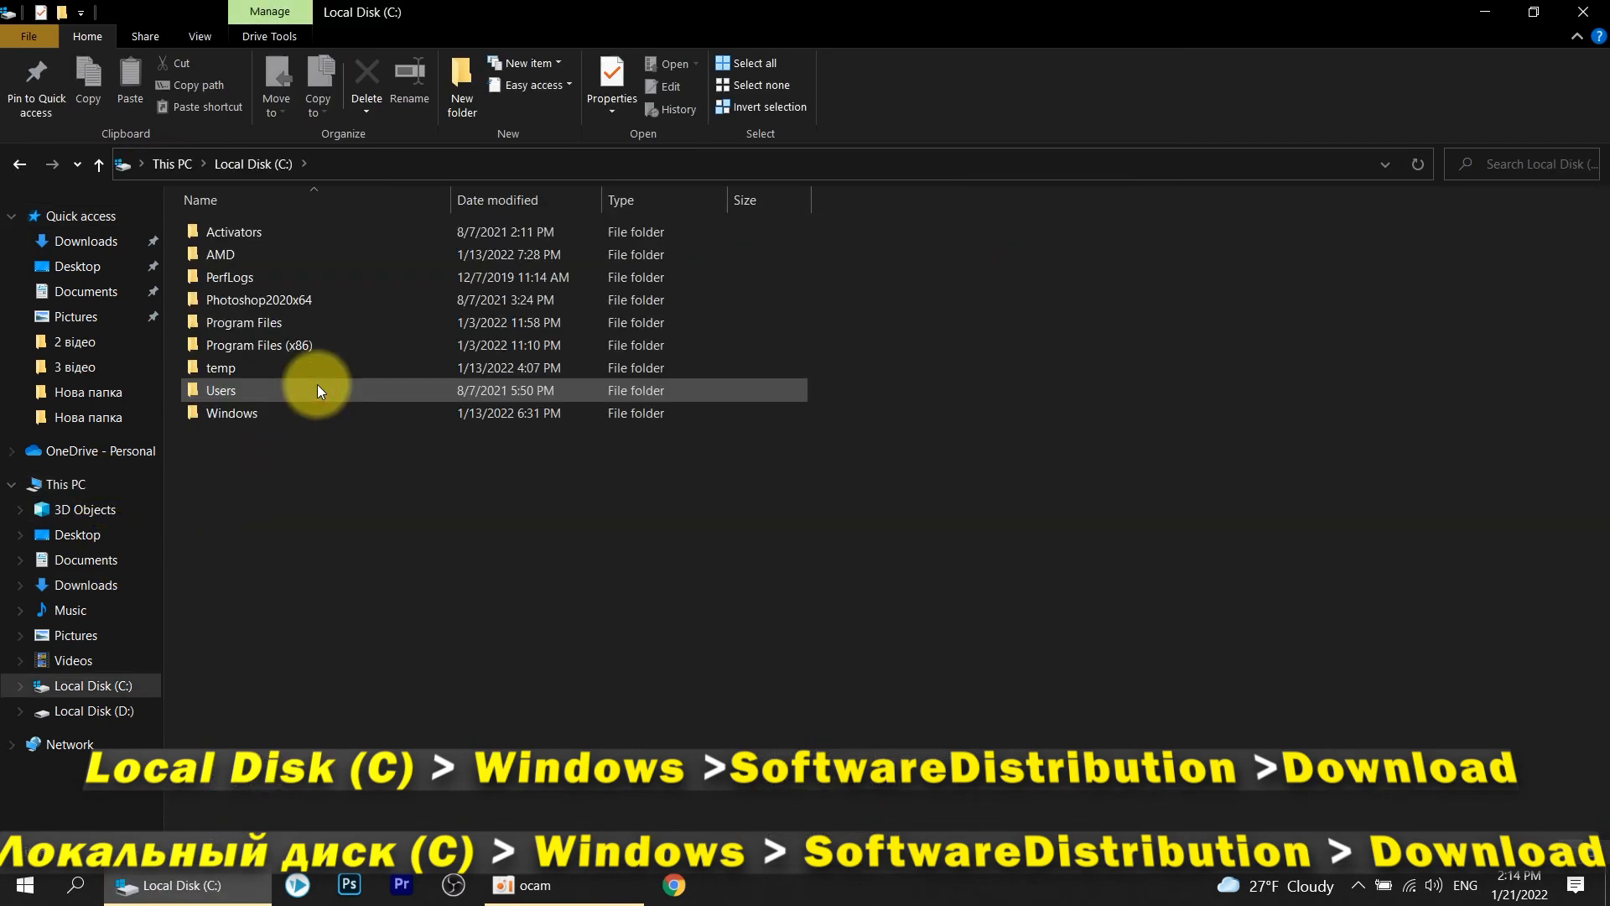
pyautogui.doubleClick(268, 420)
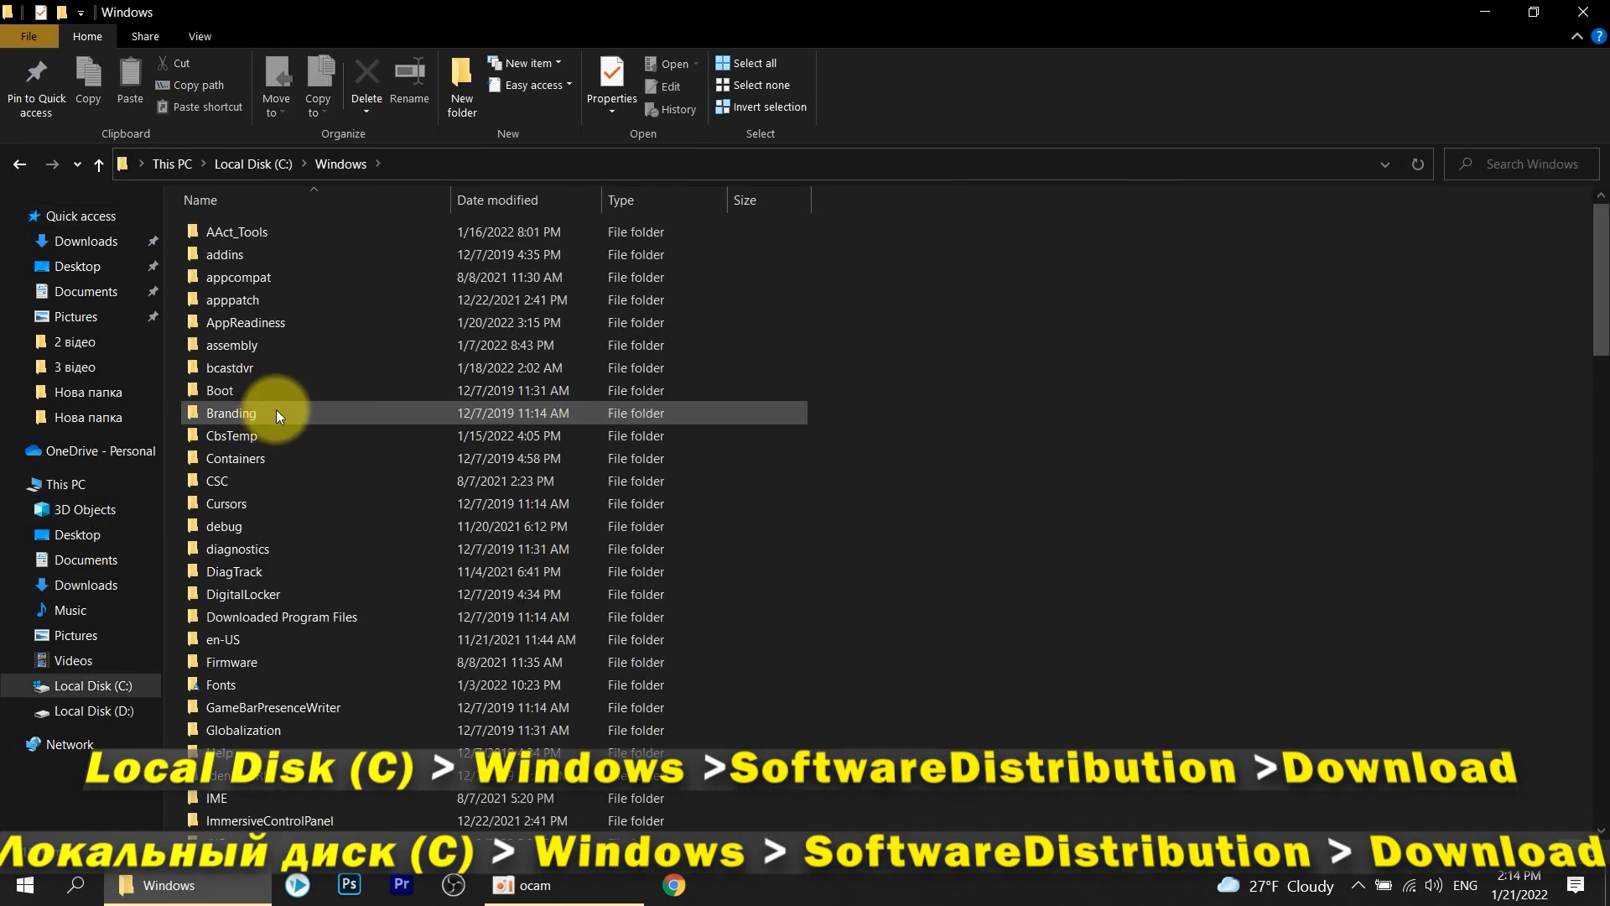
pyautogui.scroll(-11, 279, 405)
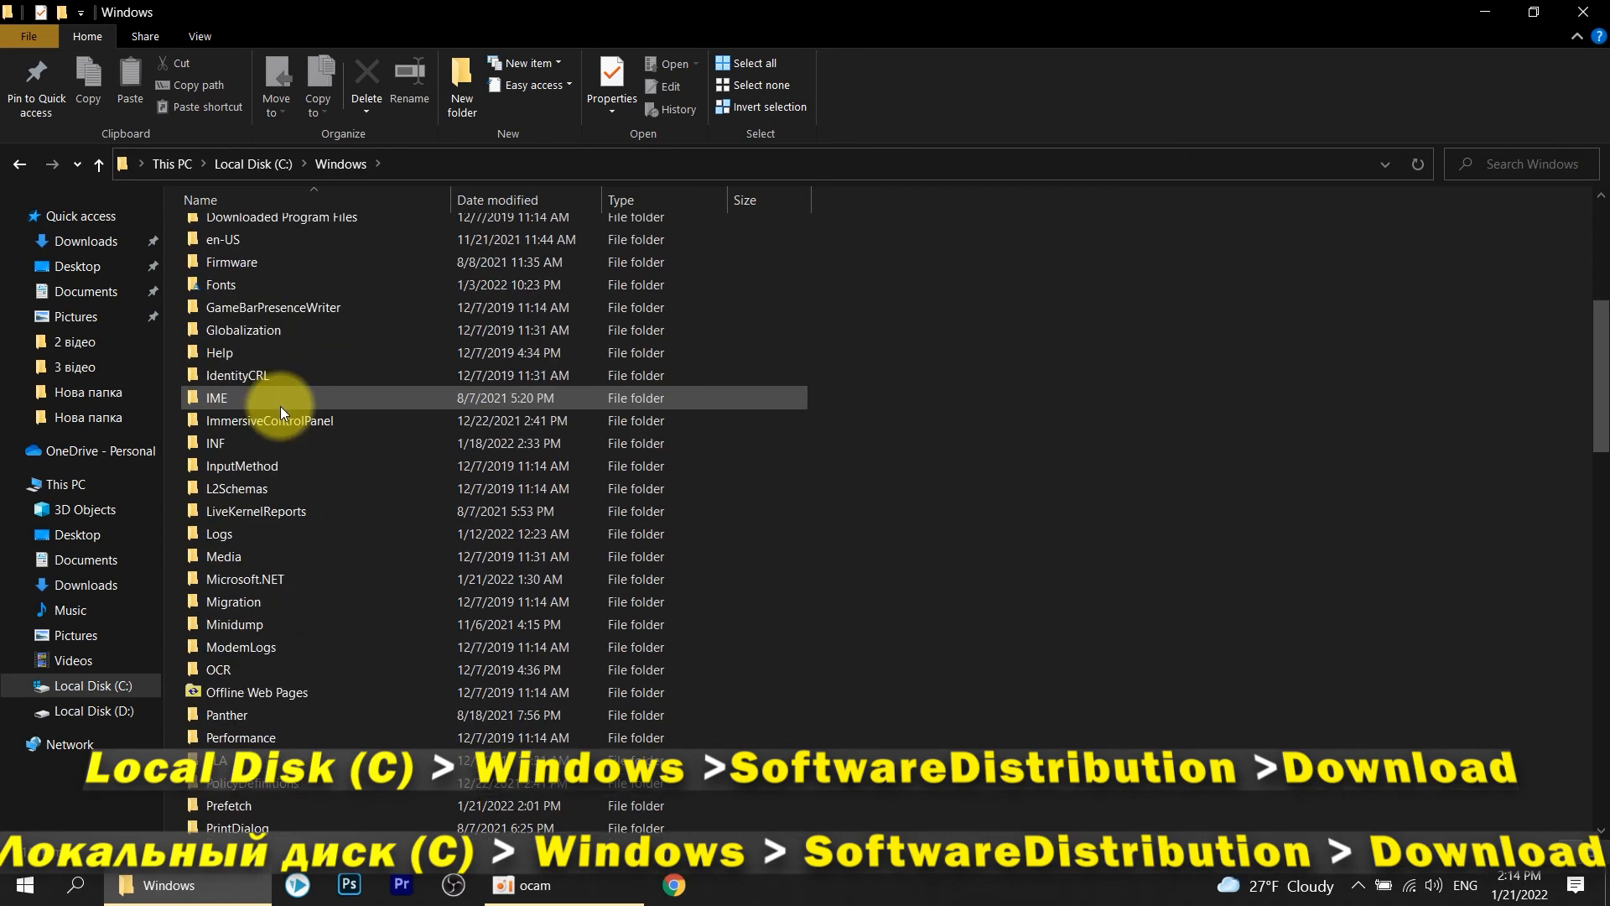
pyautogui.scroll(-2, 274, 445)
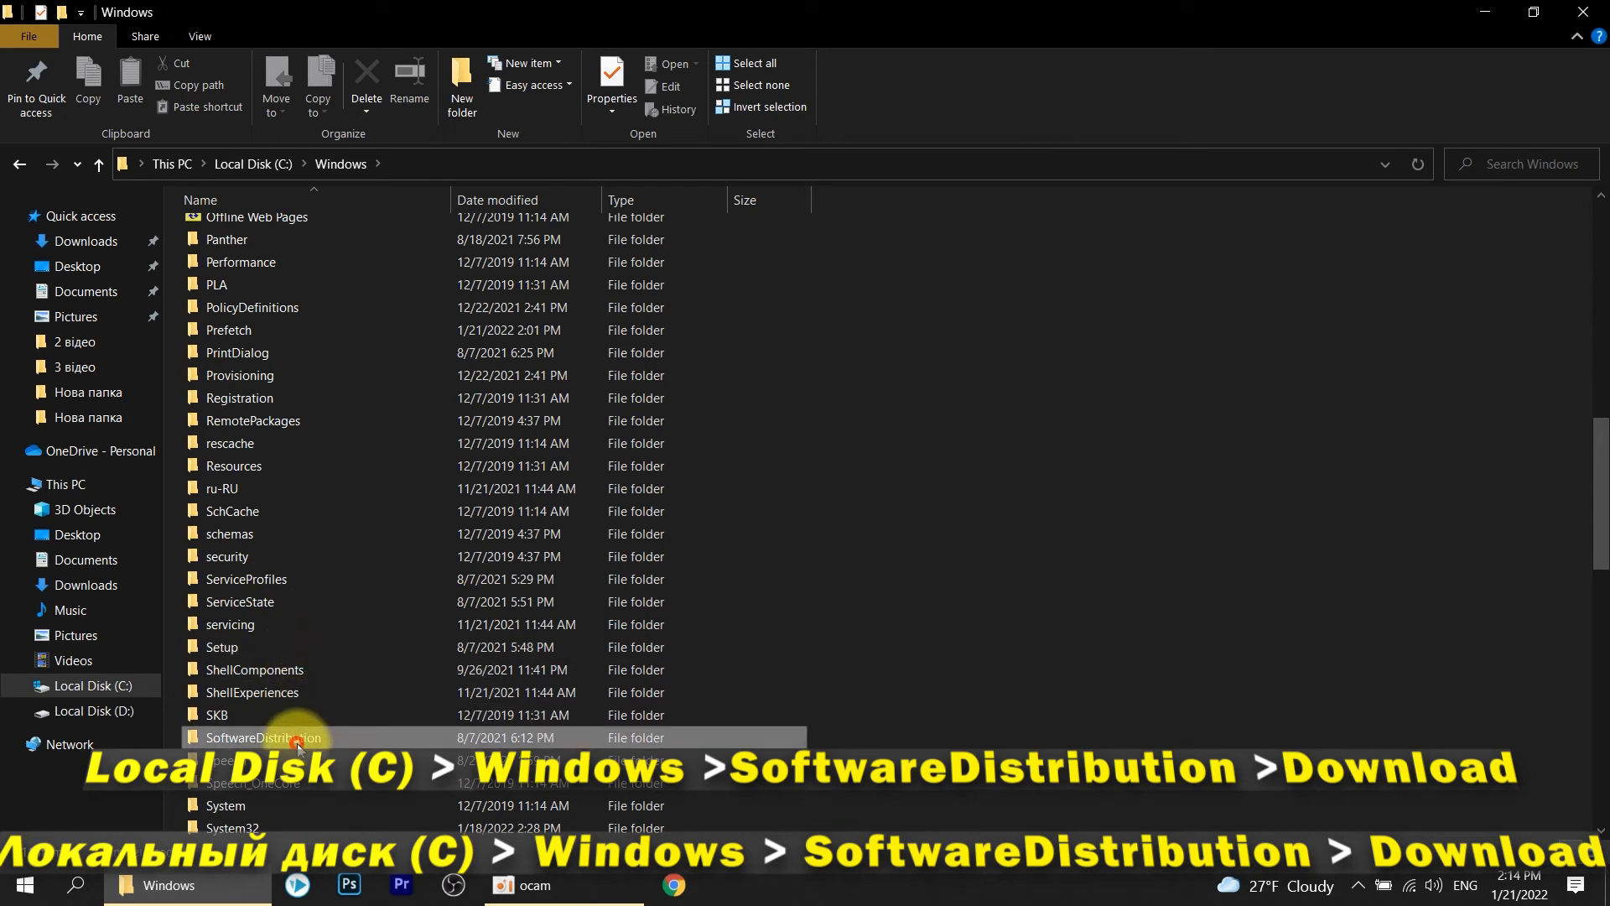
pyautogui.doubleClick(330, 734)
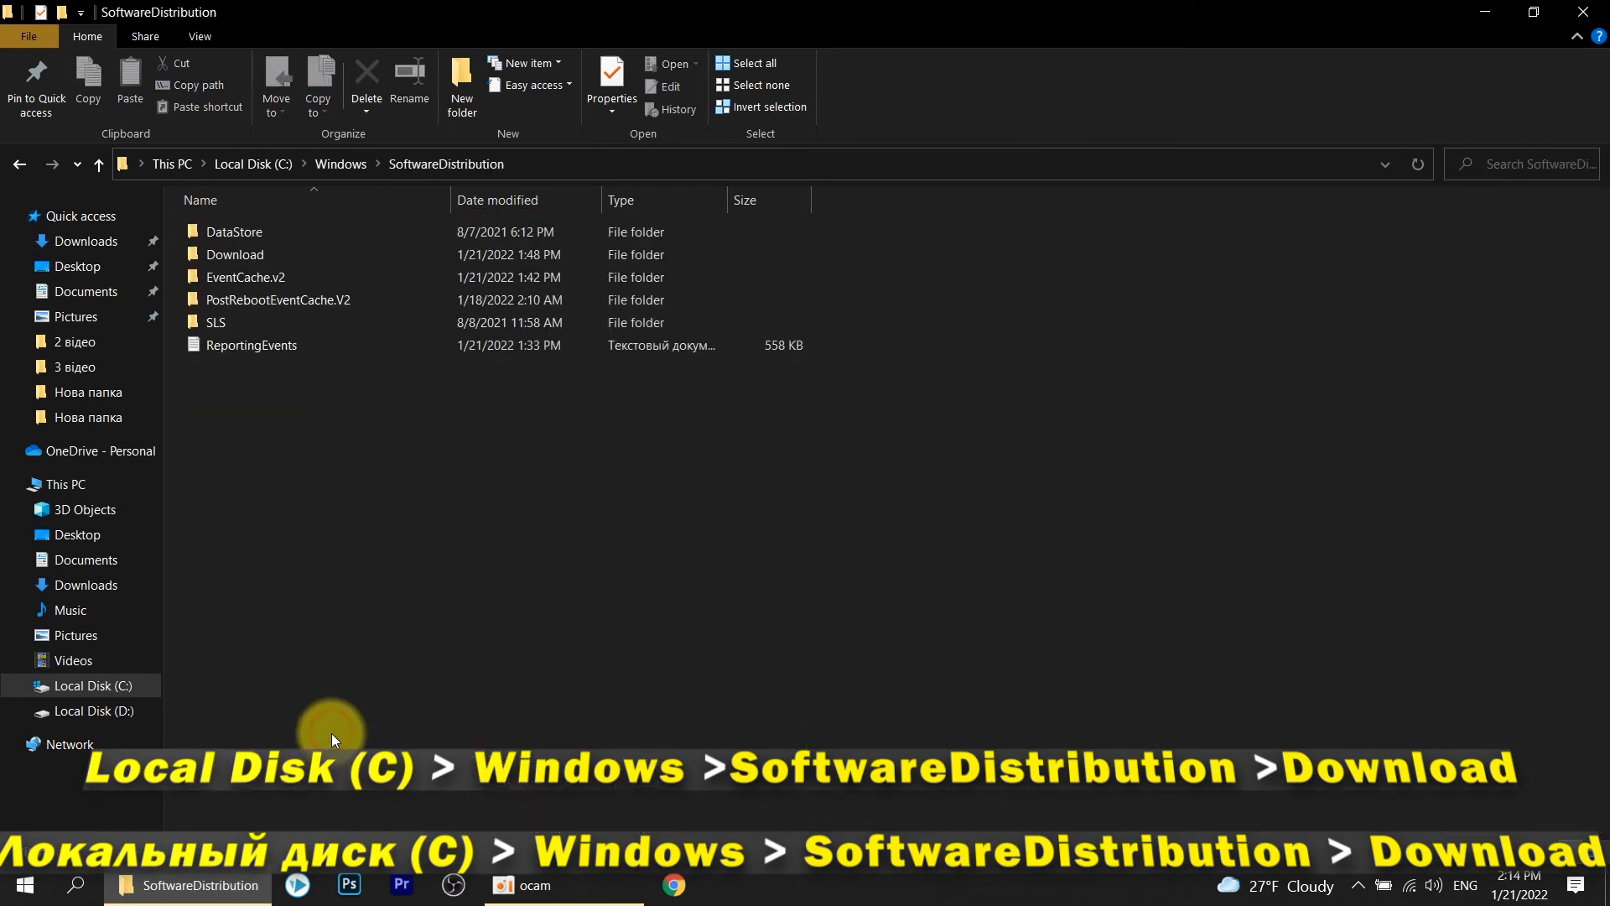
pyautogui.doubleClick(244, 253)
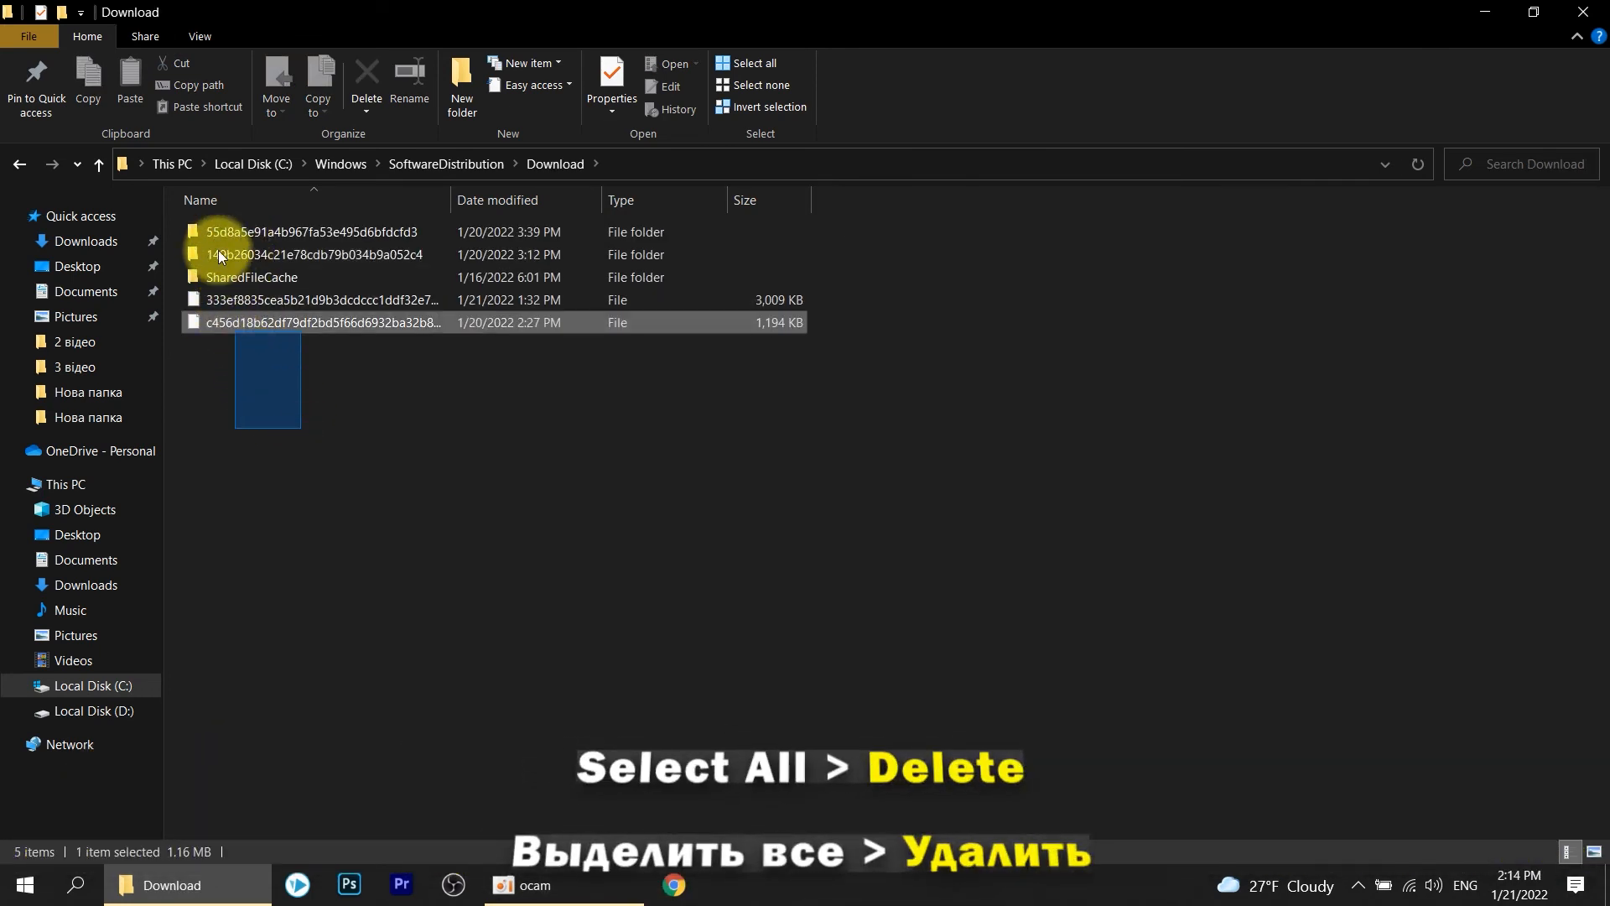
# Step: Delete all files and folders in the SoftwareDistribution\Download folder
pyautogui.moveTo(220, 267); pyautogui.dragTo(216, 230)
pyautogui.rightClick(215, 233)
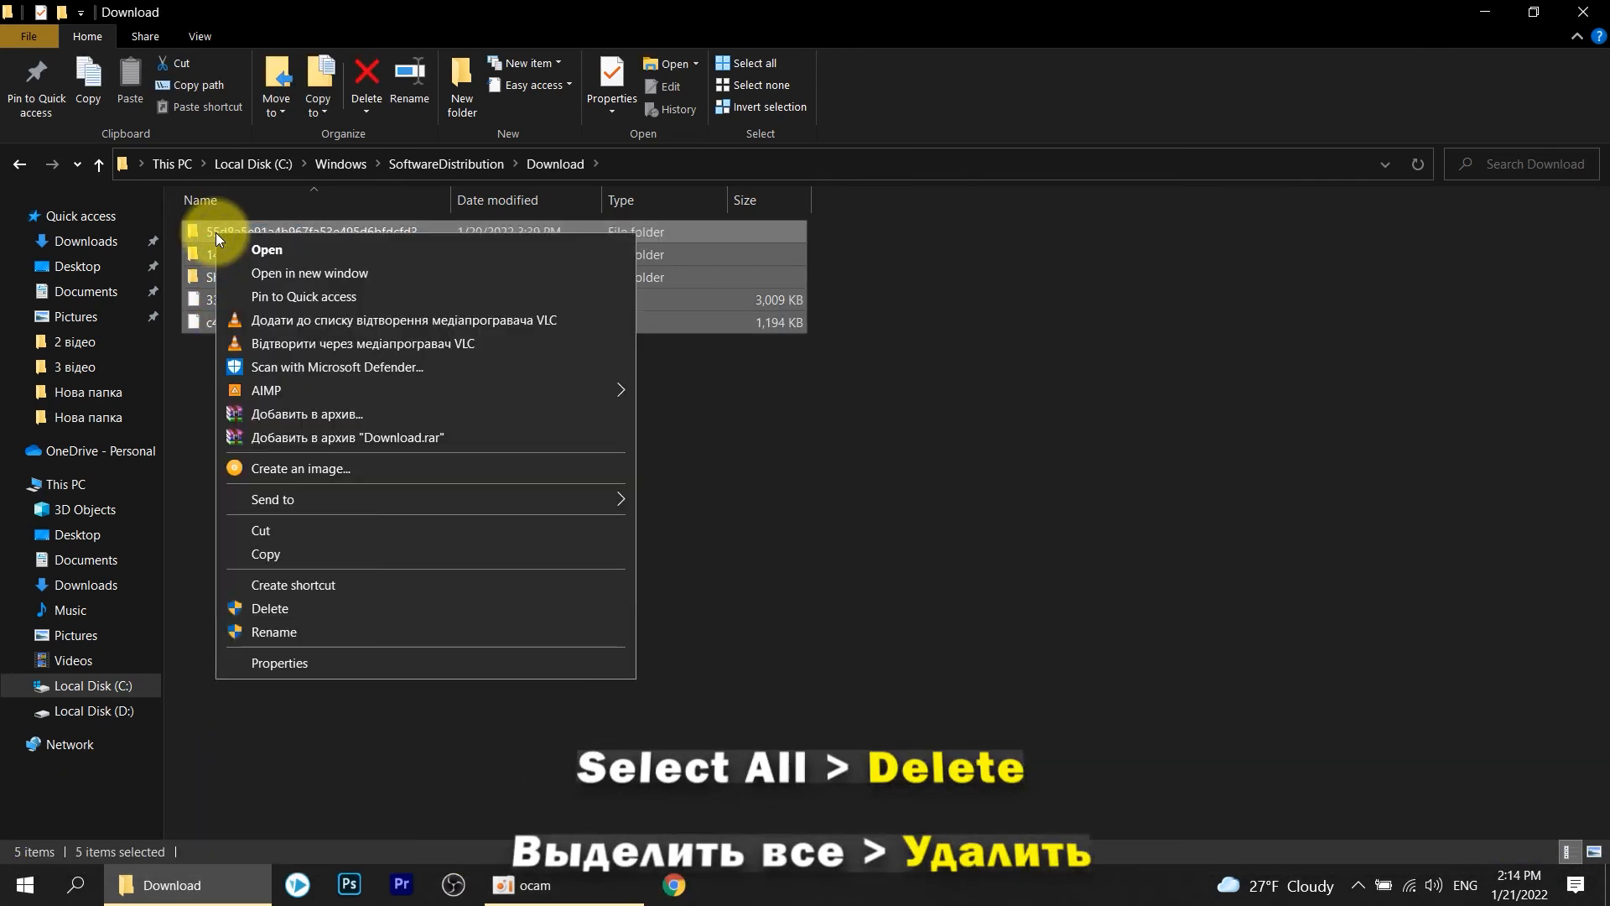
pyautogui.click(289, 610)
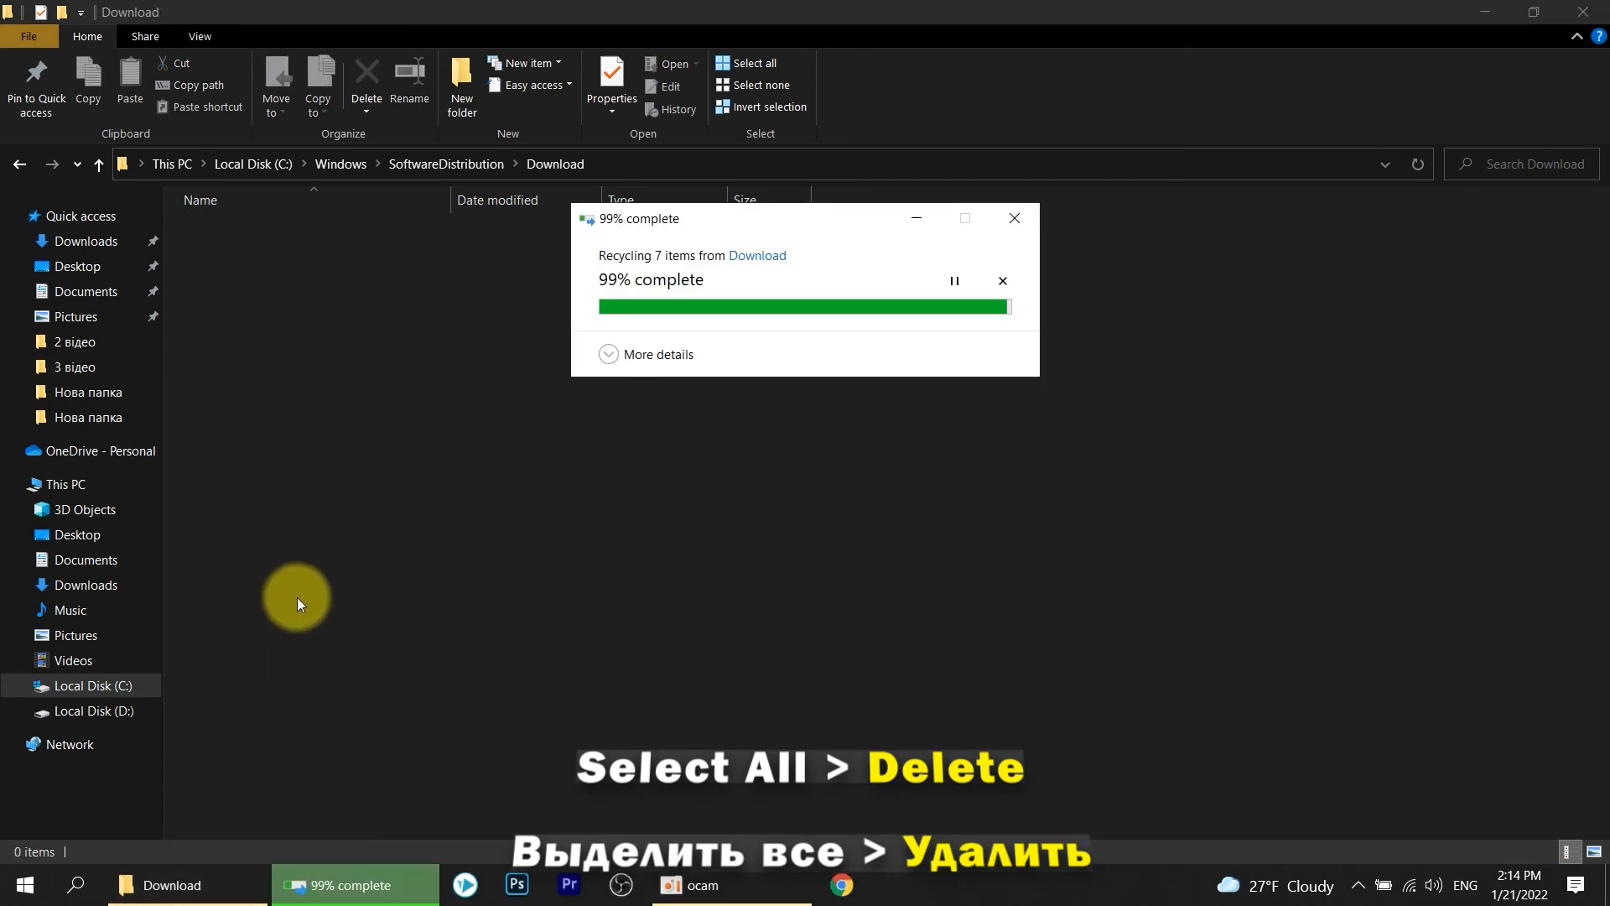
# Step: Open the folder C:\Windows\Prefetch in File Explorer
pyautogui.click(114, 485)
pyautogui.click(301, 396)
pyautogui.doubleClick(300, 395)
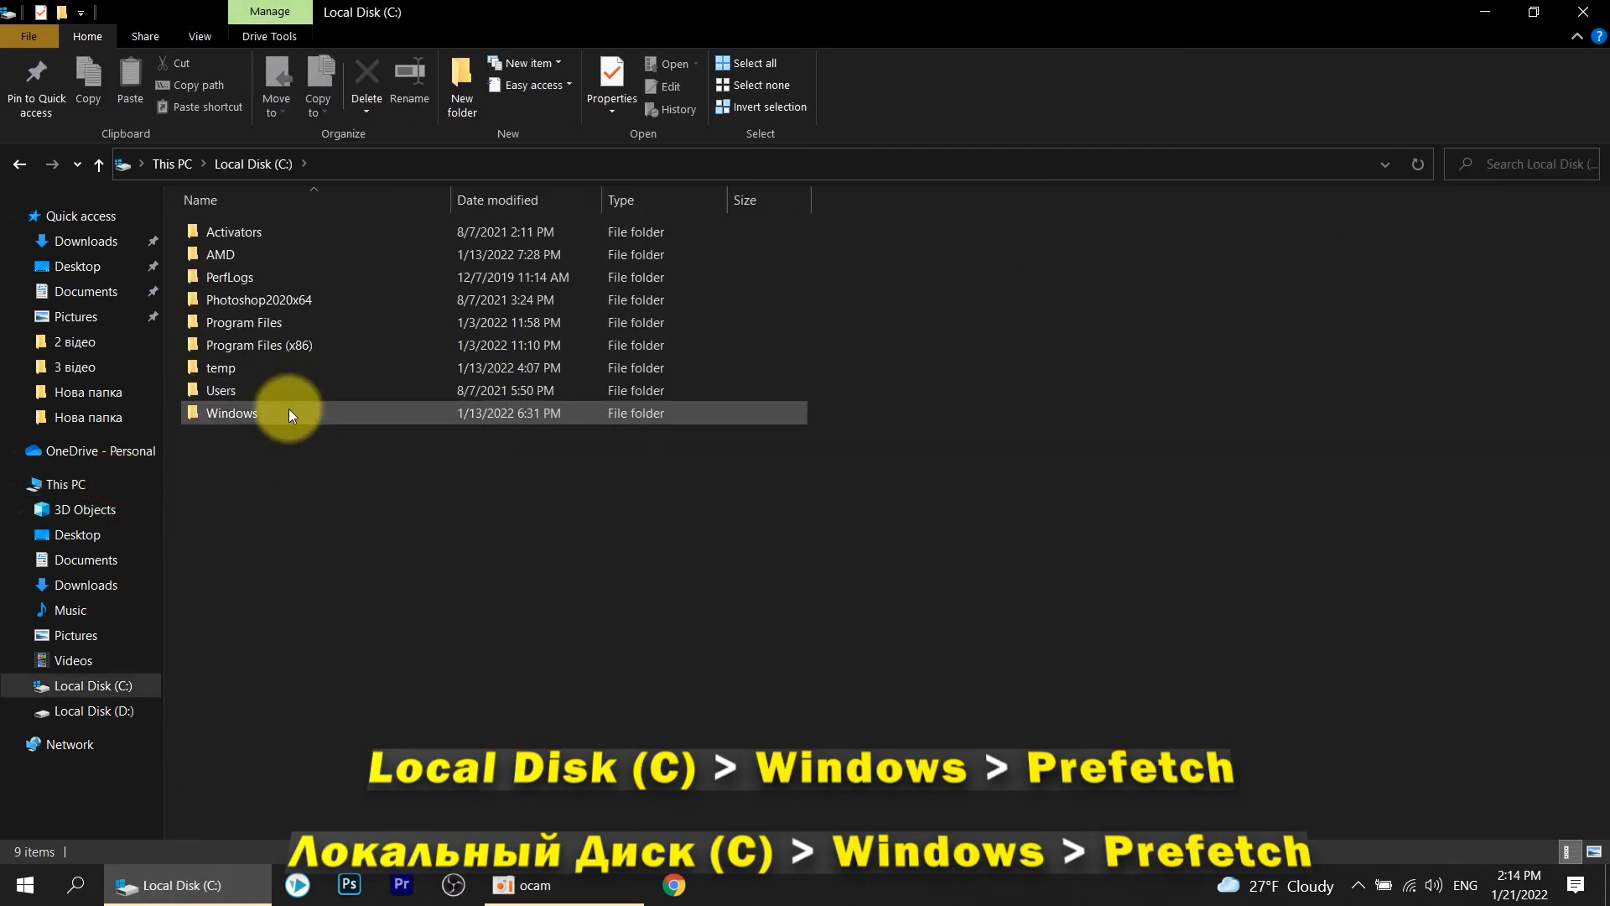
pyautogui.doubleClick(285, 411)
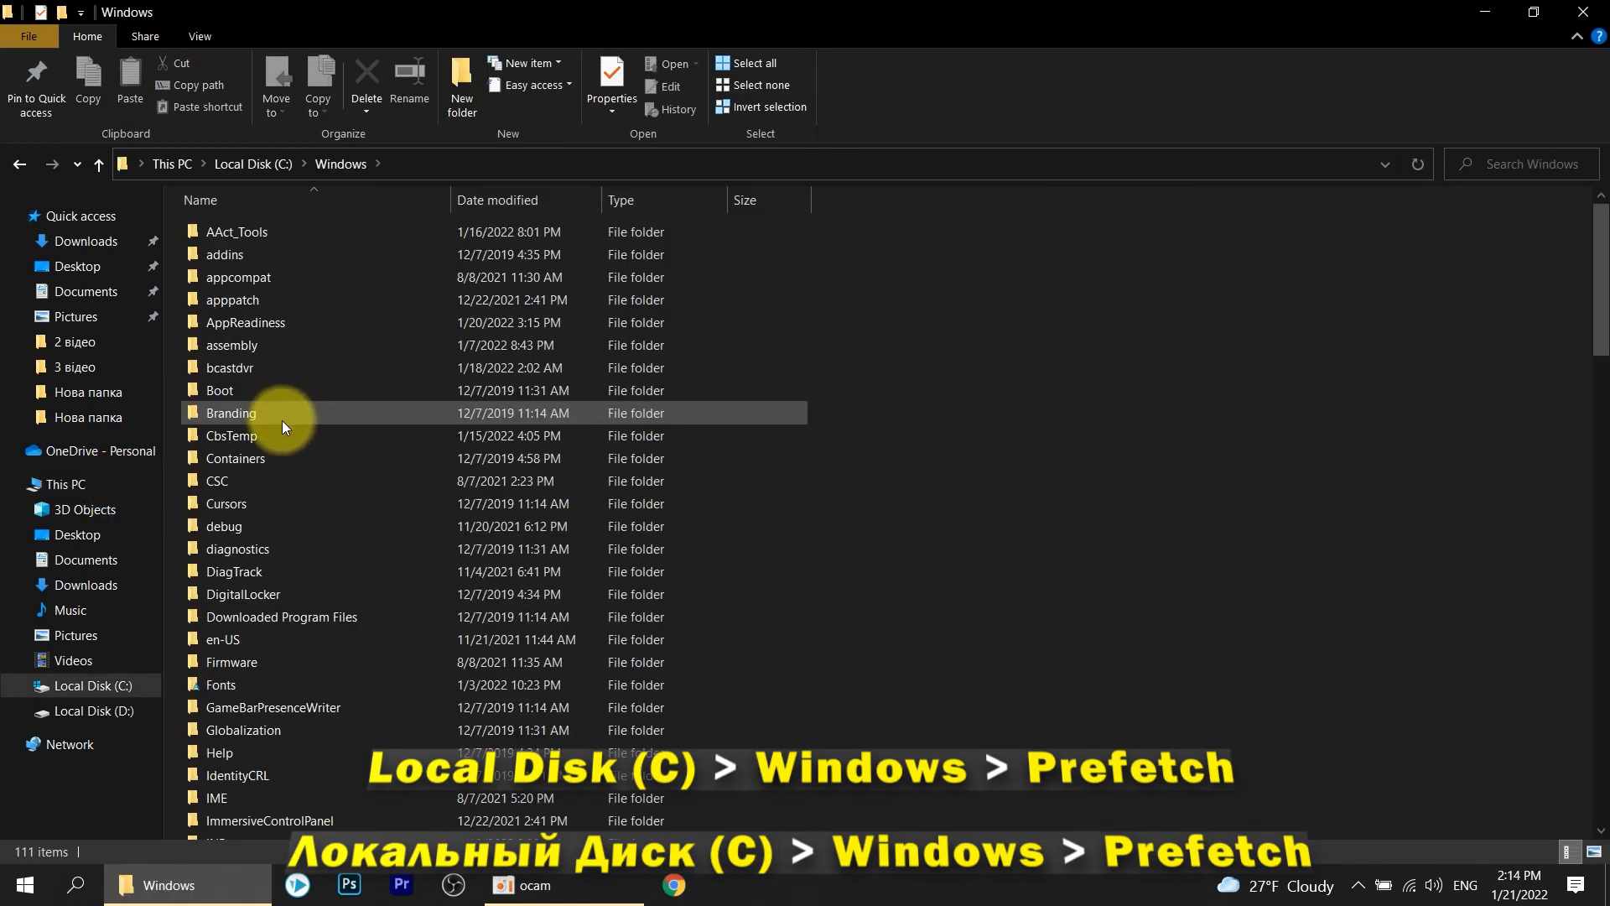
pyautogui.scroll(-6, 282, 421)
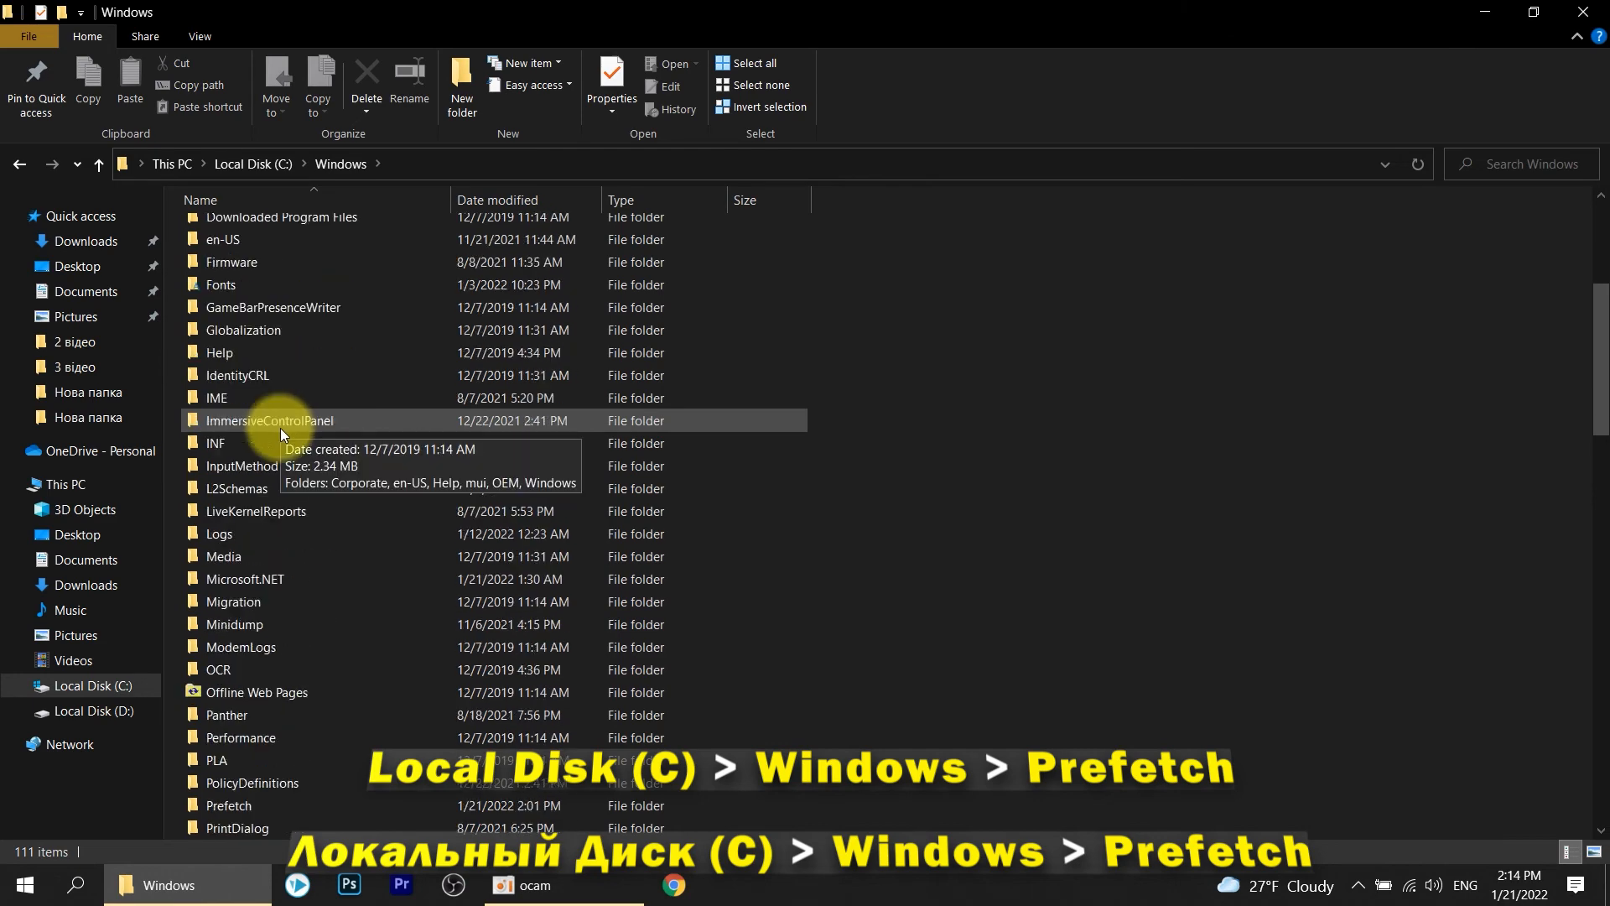
pyautogui.scroll(-3, 280, 441)
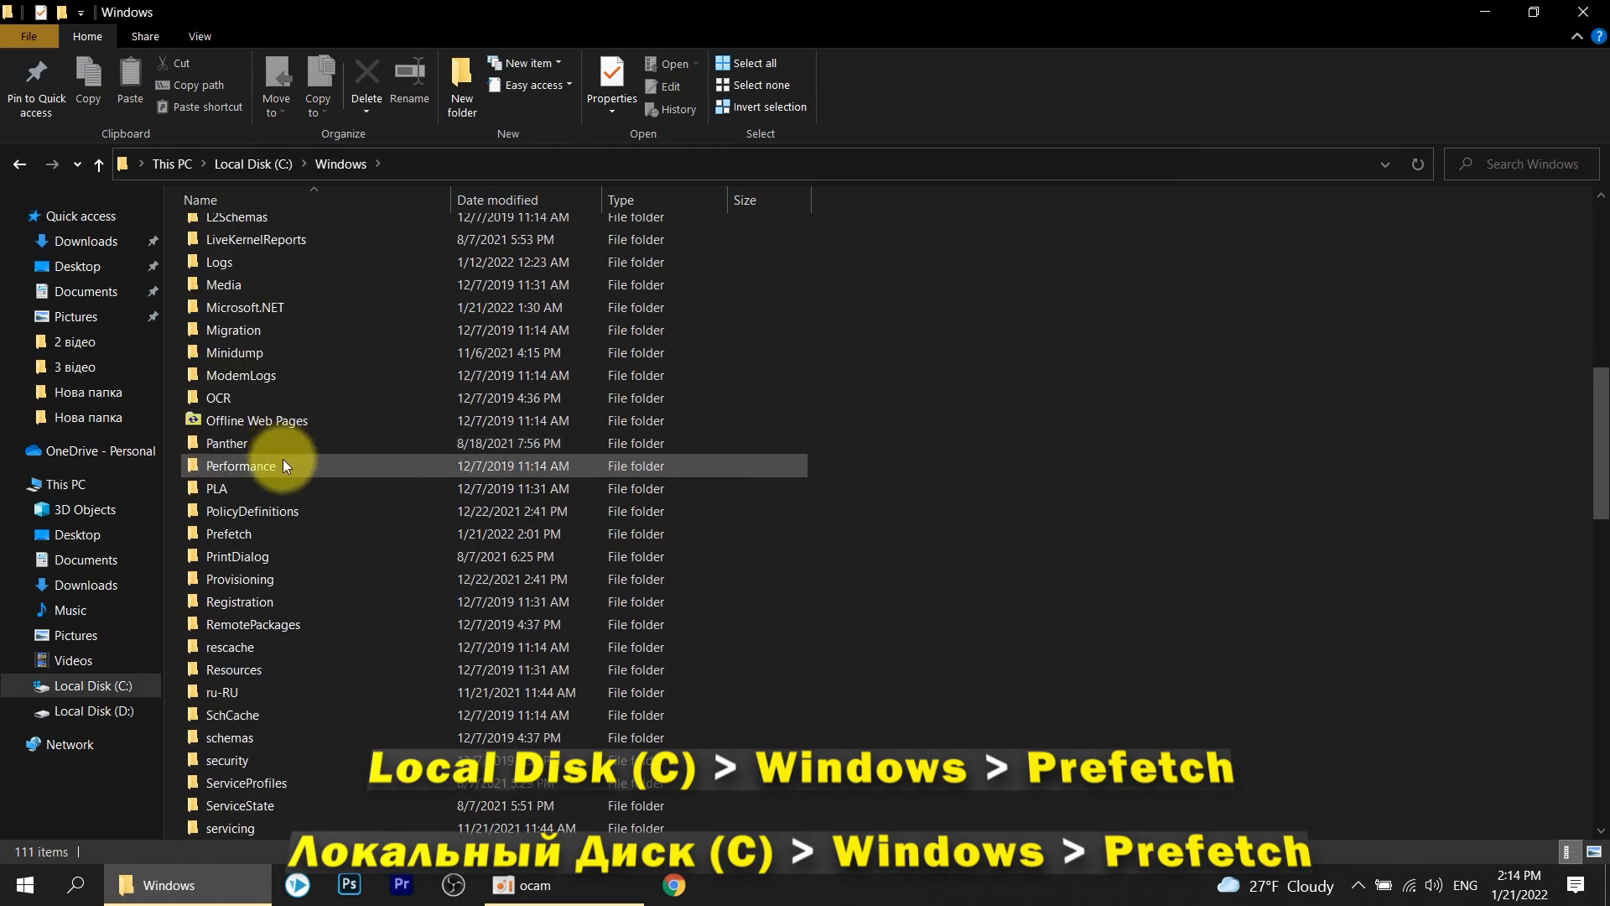
pyautogui.doubleClick(288, 543)
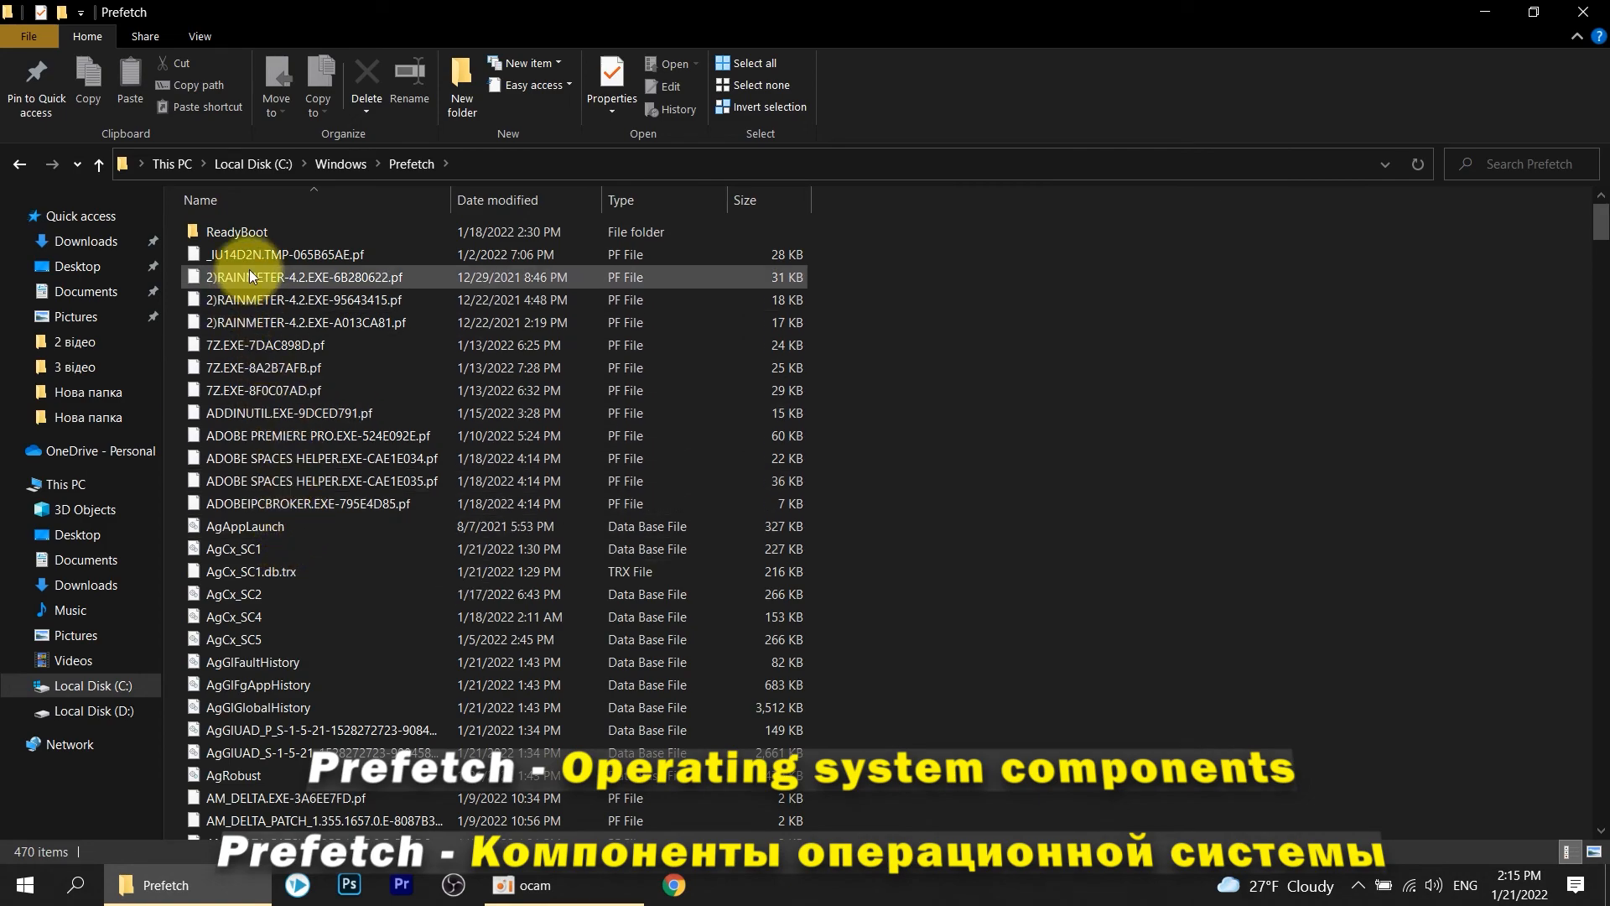
# Step: Delete all files and folders in the Prefetch folder, skipping all current items that are in use
pyautogui.scroll(-3, 275, 337)
pyautogui.moveTo(1588, 239); pyautogui.dragTo(1597, 194)
pyautogui.click(337, 258)
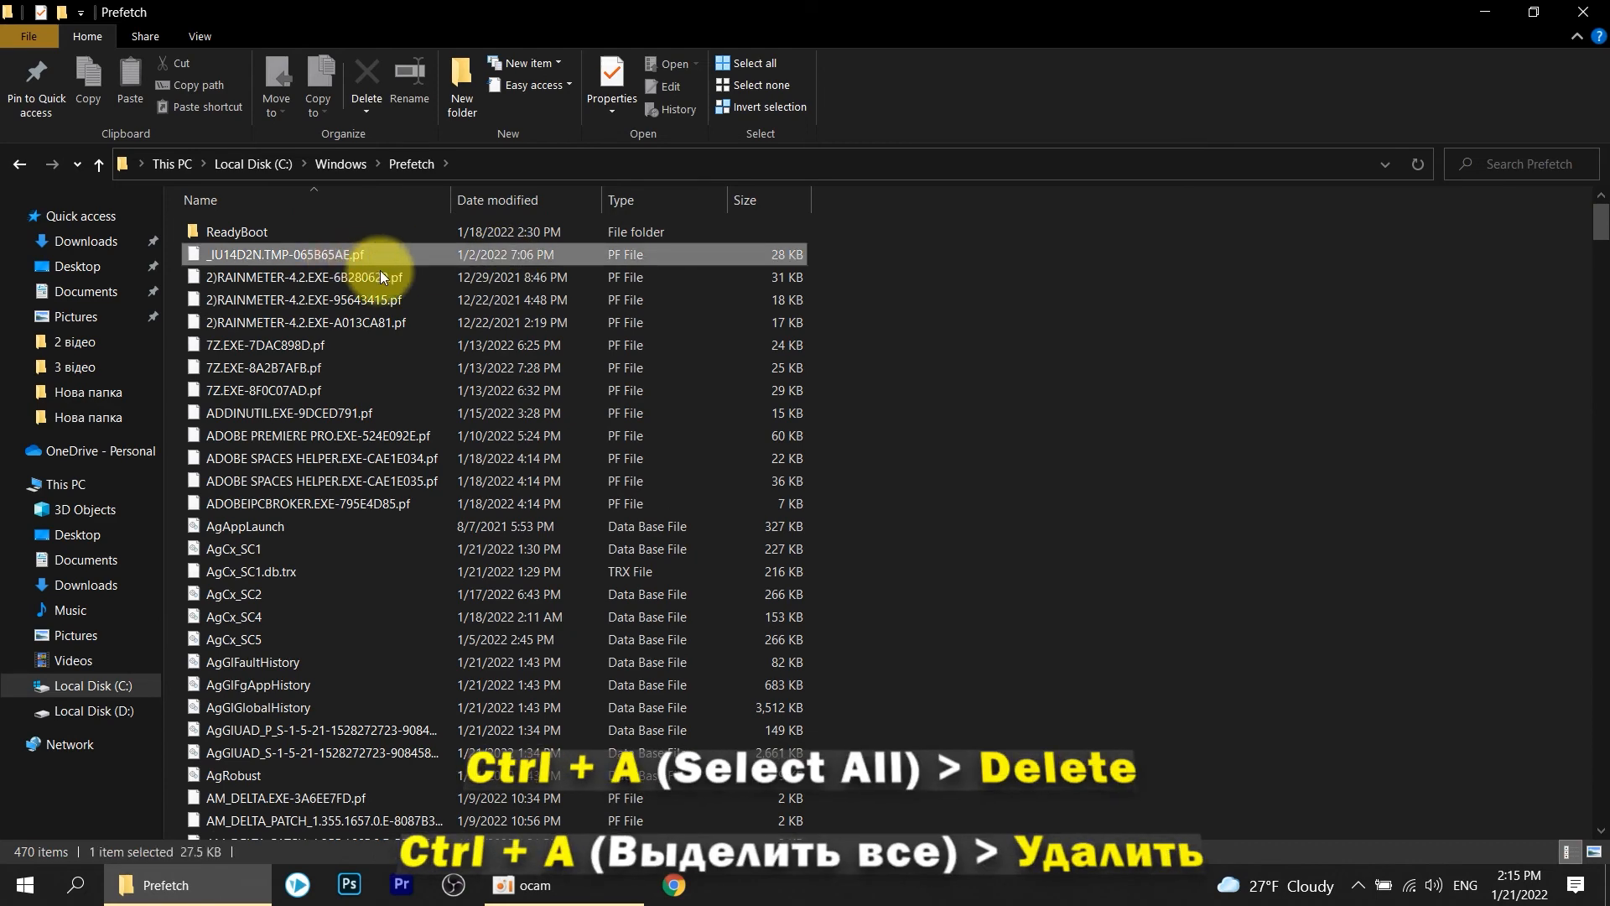
pyautogui.hotkey('ctrl', 'a')
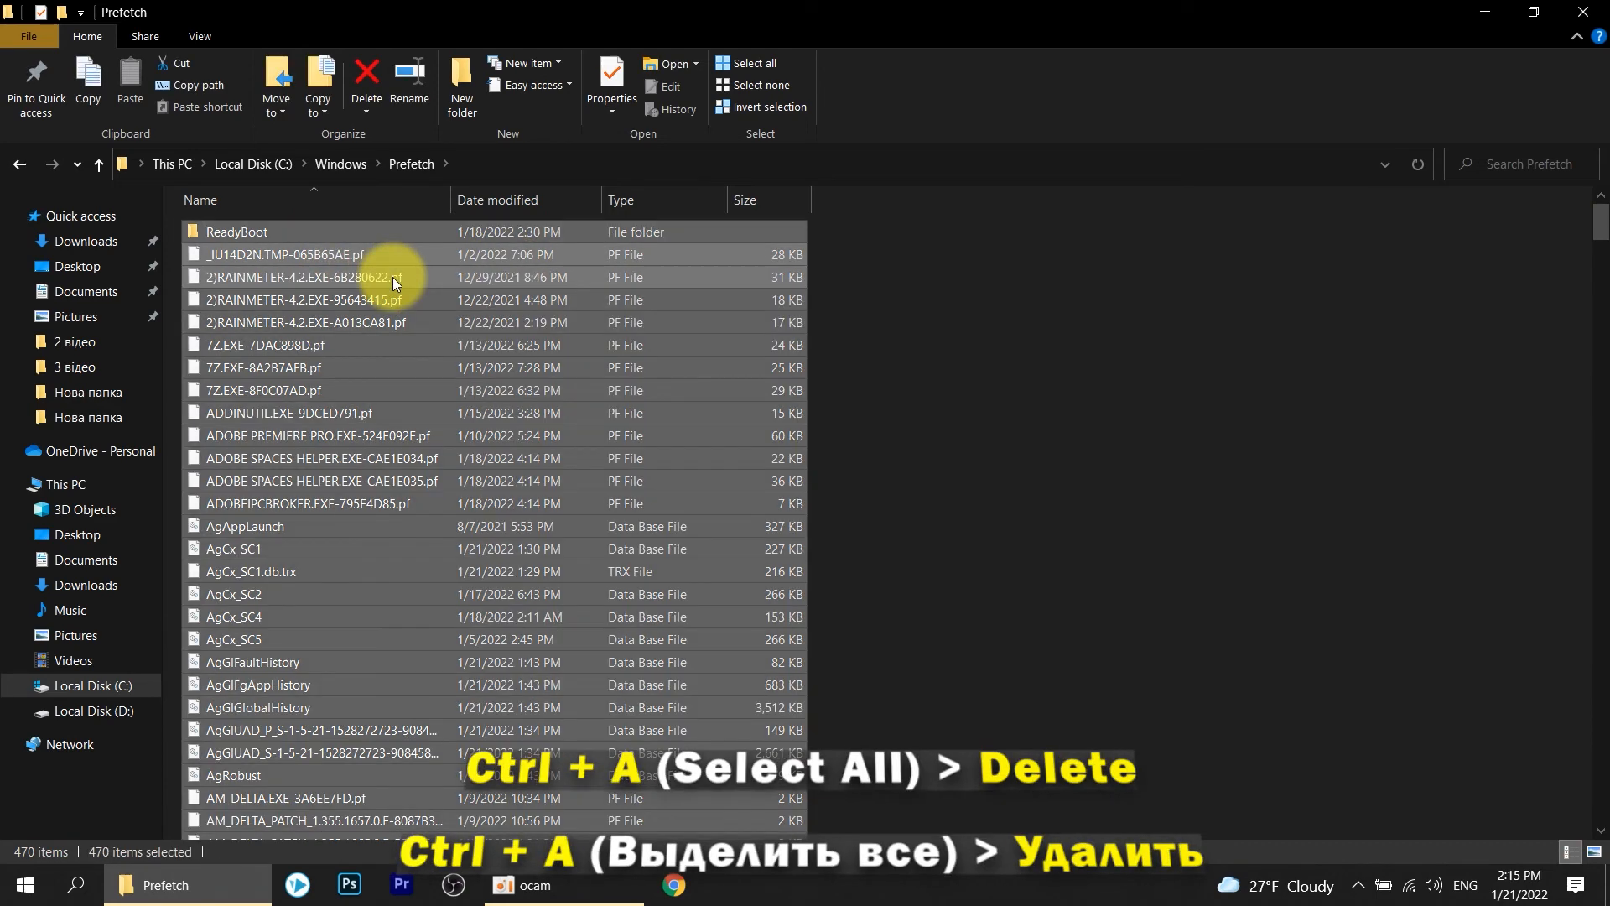
pyautogui.rightClick(329, 253)
pyautogui.click(382, 509)
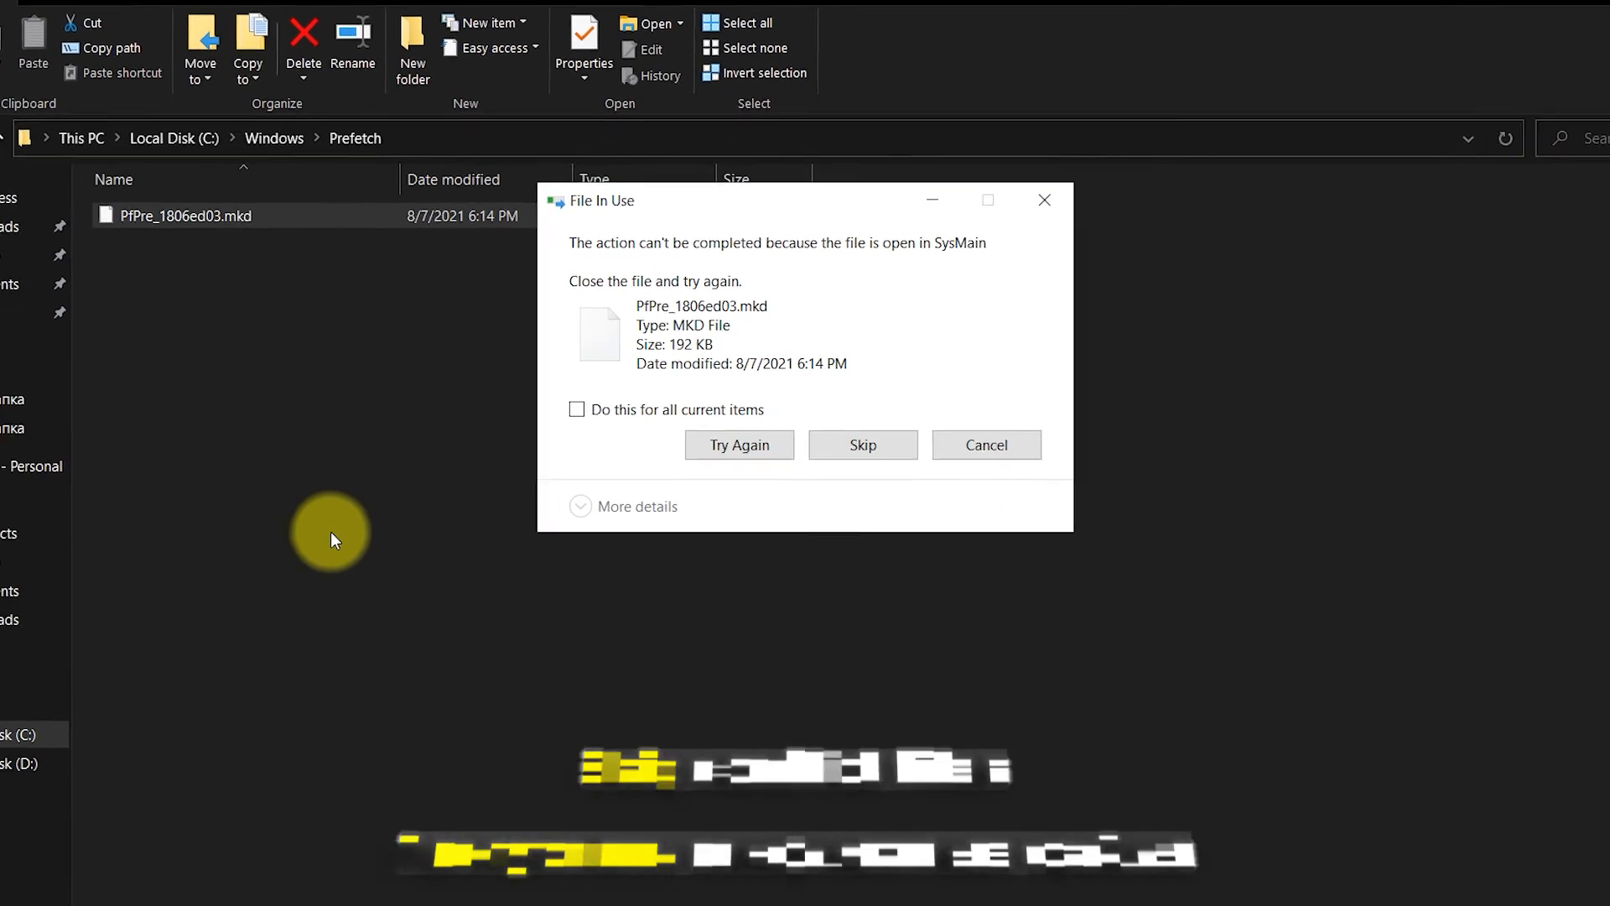
pyautogui.click(576, 410)
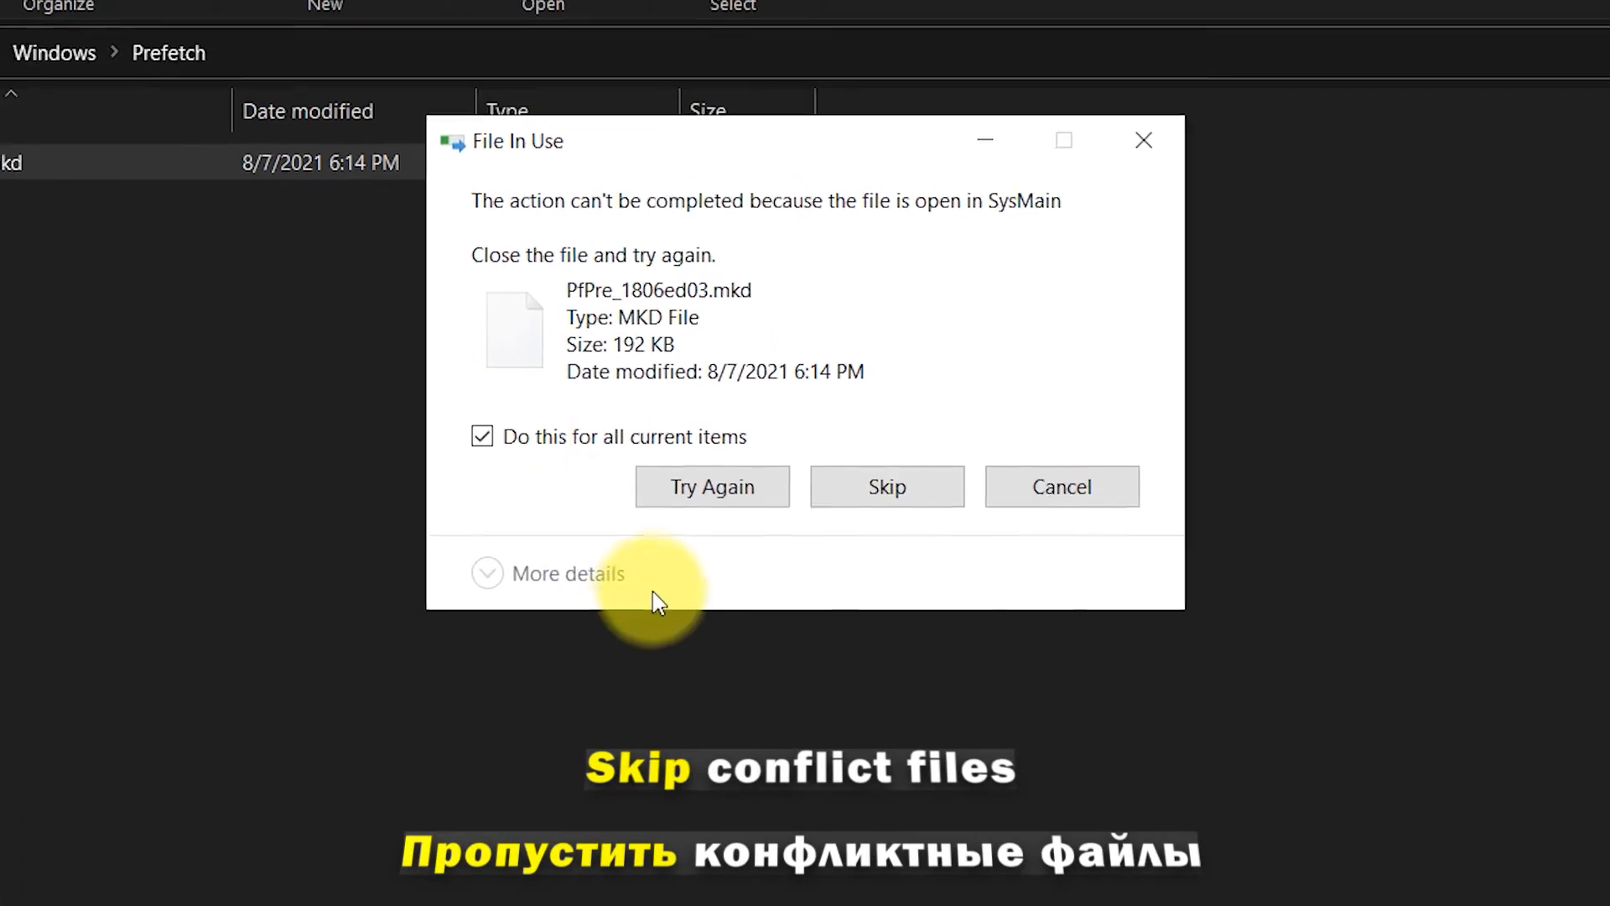
pyautogui.click(884, 500)
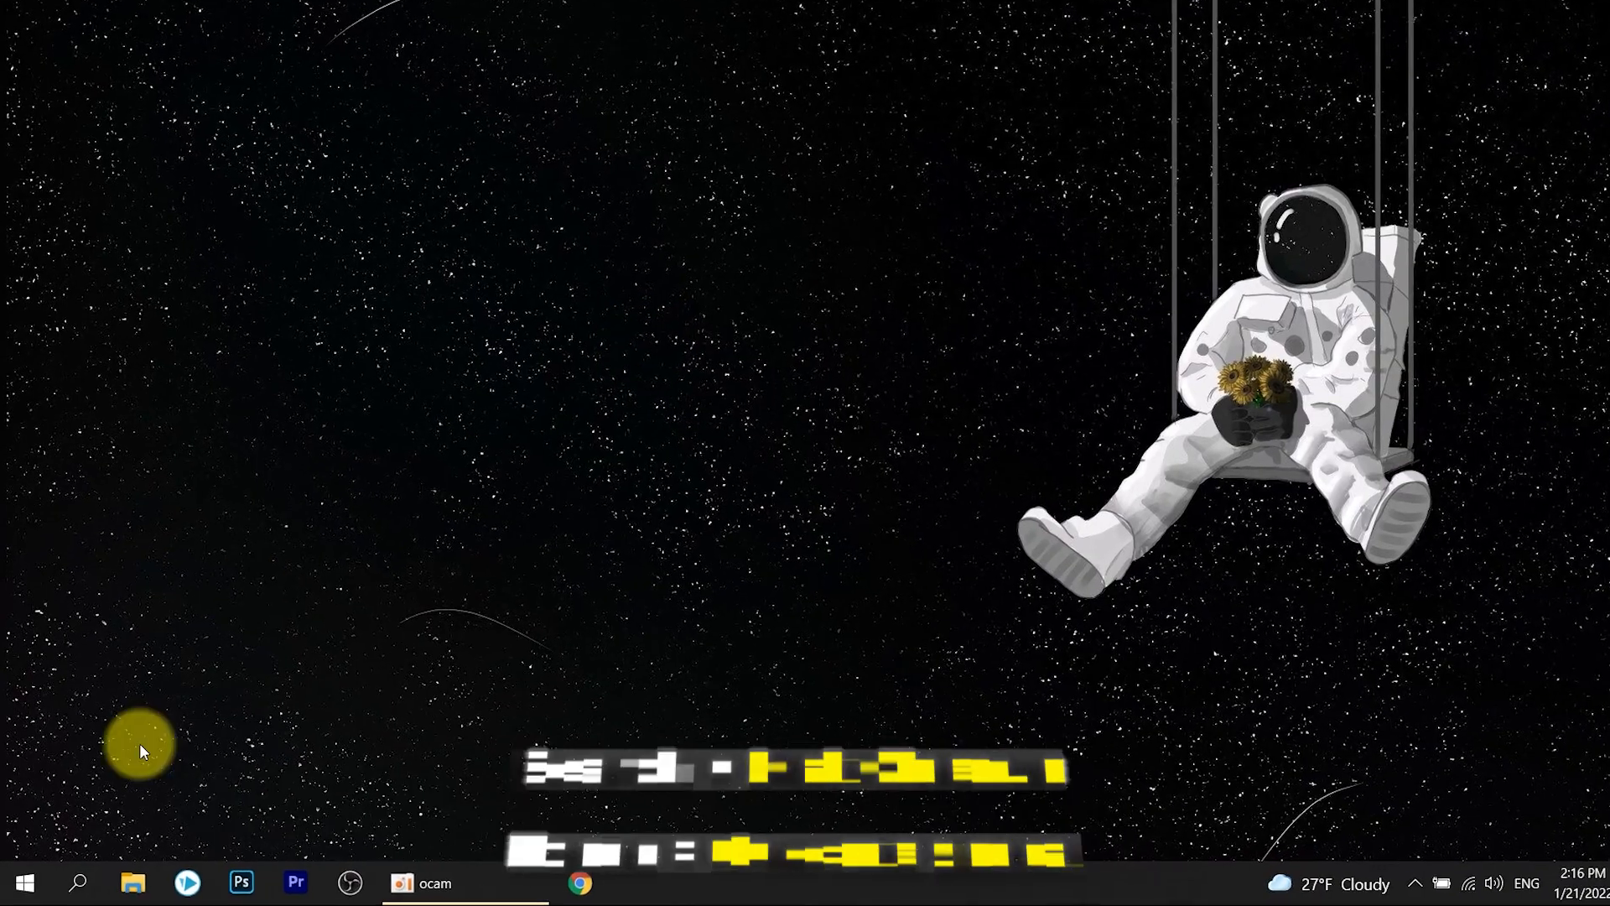
# Step: Find Disk Cleanup by searching Windows for "clean" and start it for drive C:
pyautogui.click(83, 871)
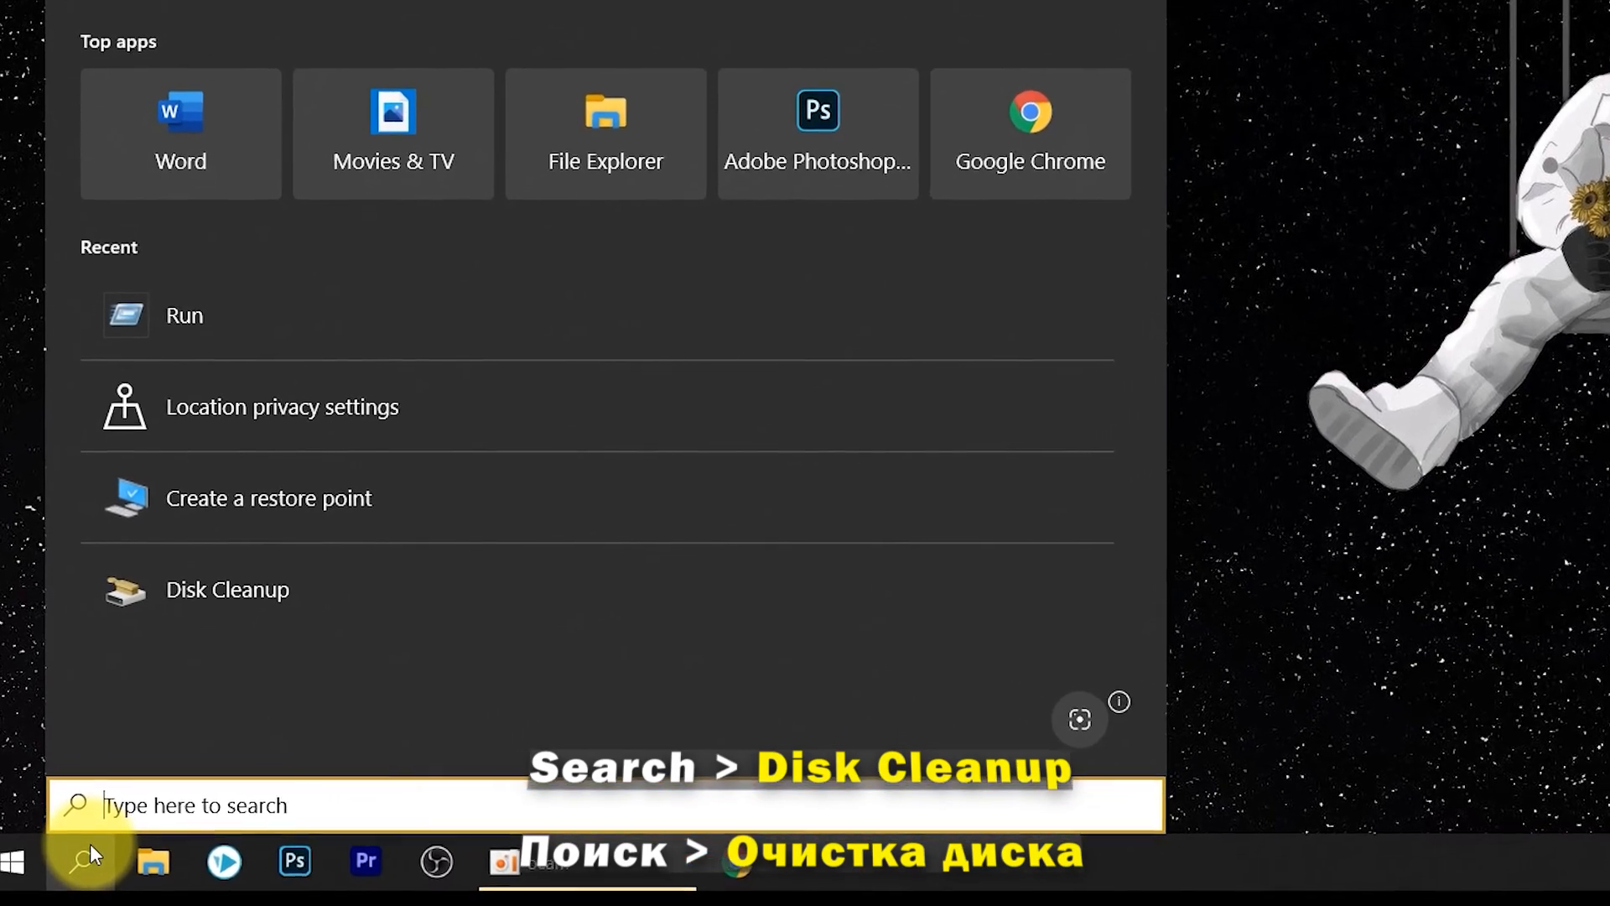
pyautogui.write('cle')
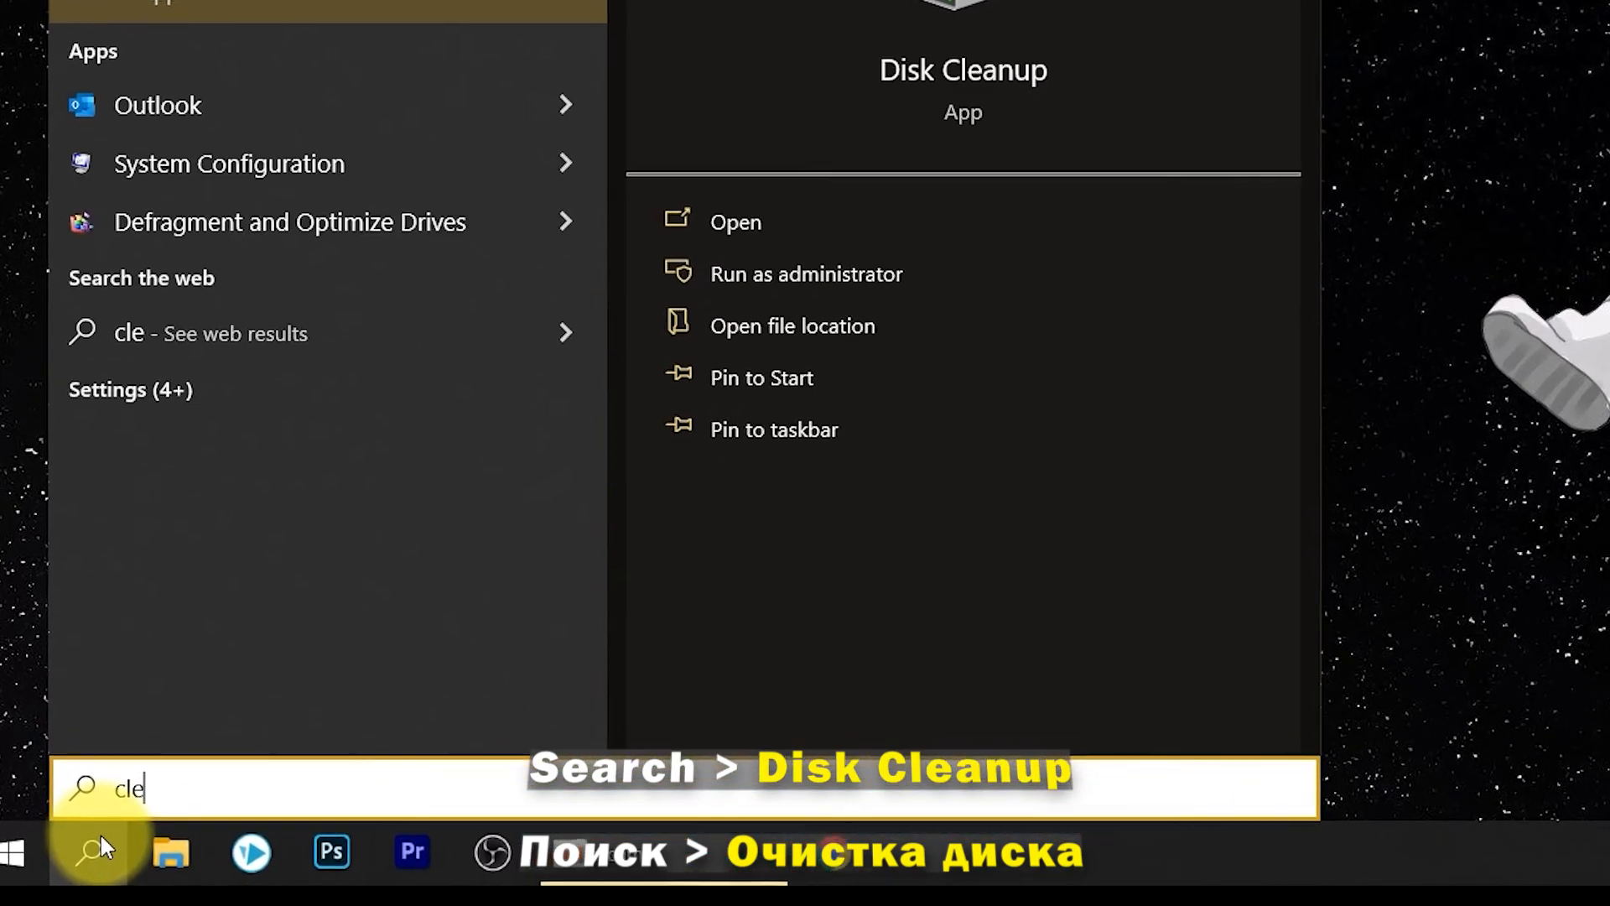
pyautogui.write('an')
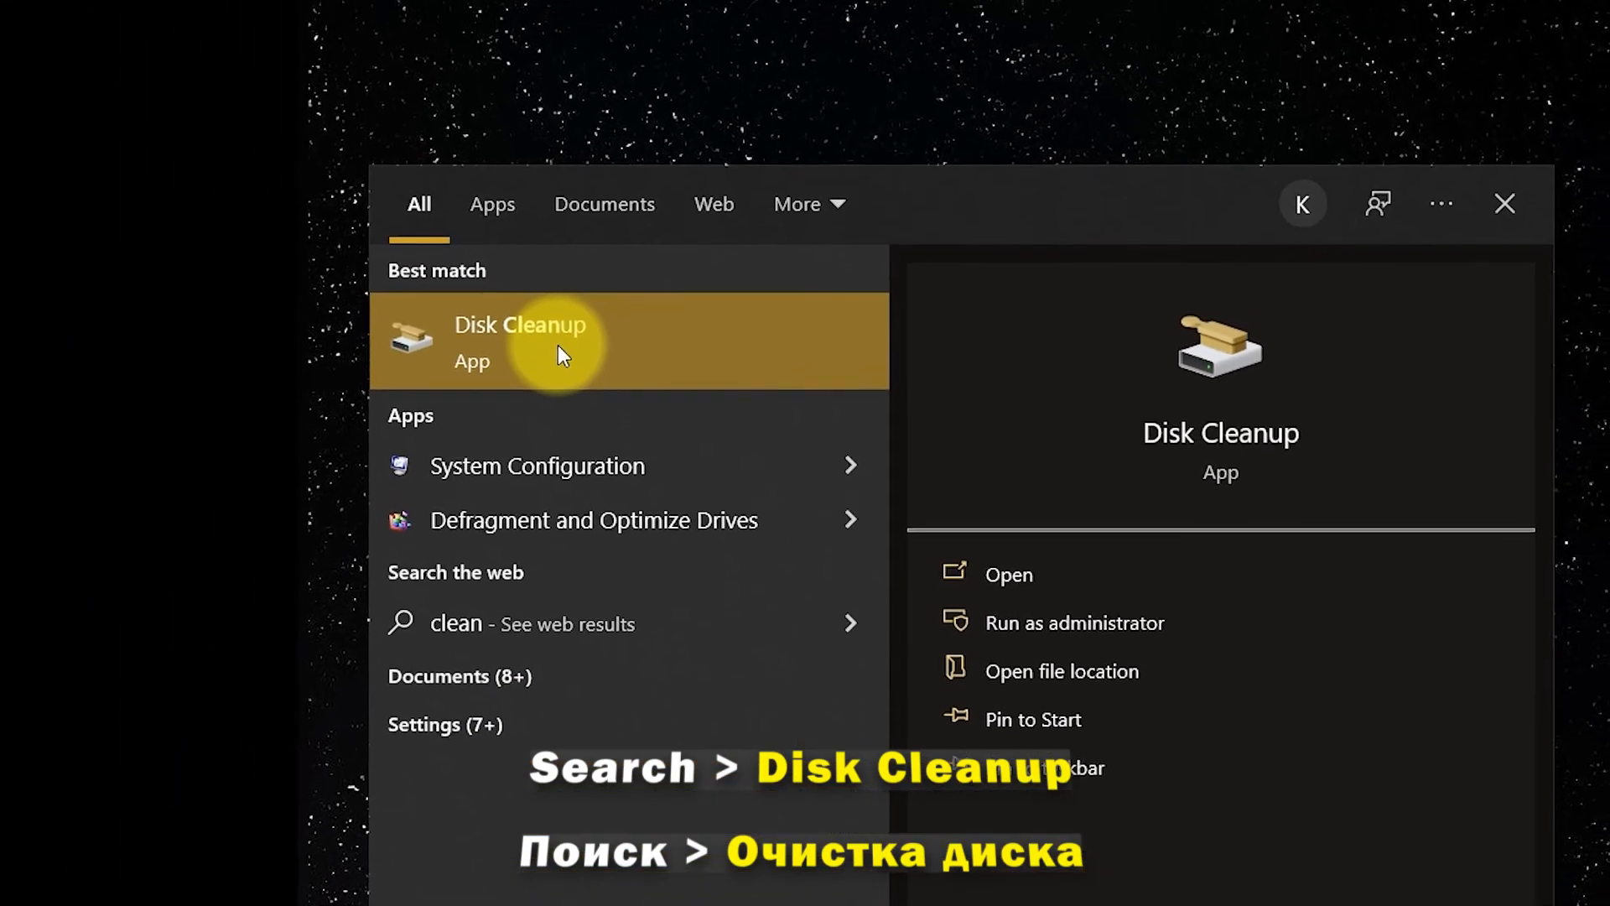
pyautogui.click(555, 409)
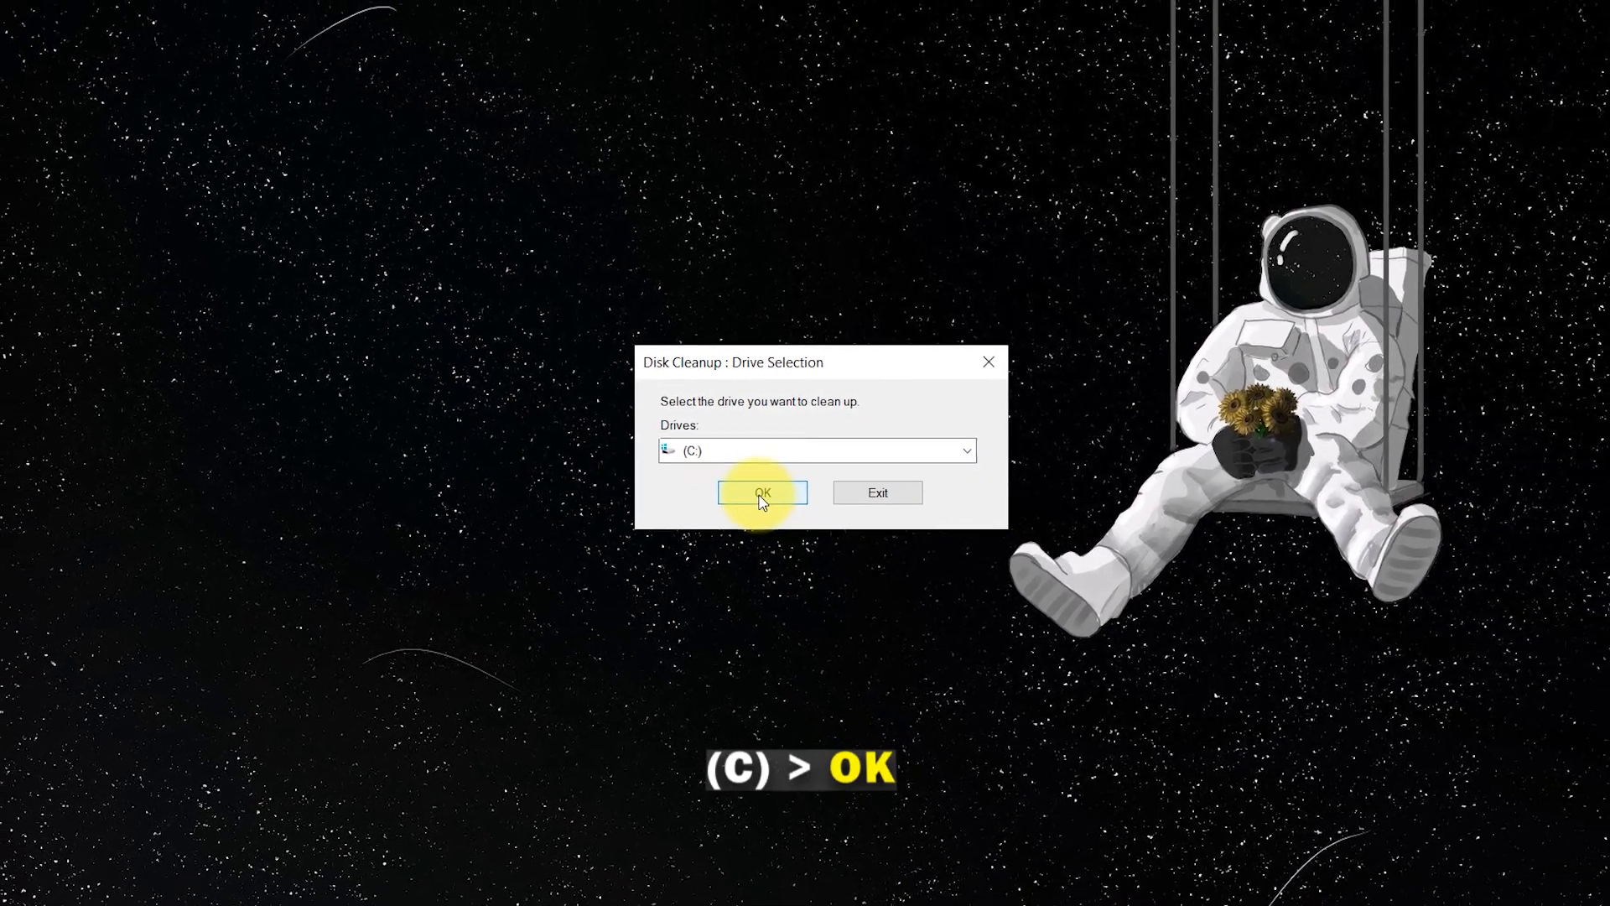
pyautogui.click(789, 507)
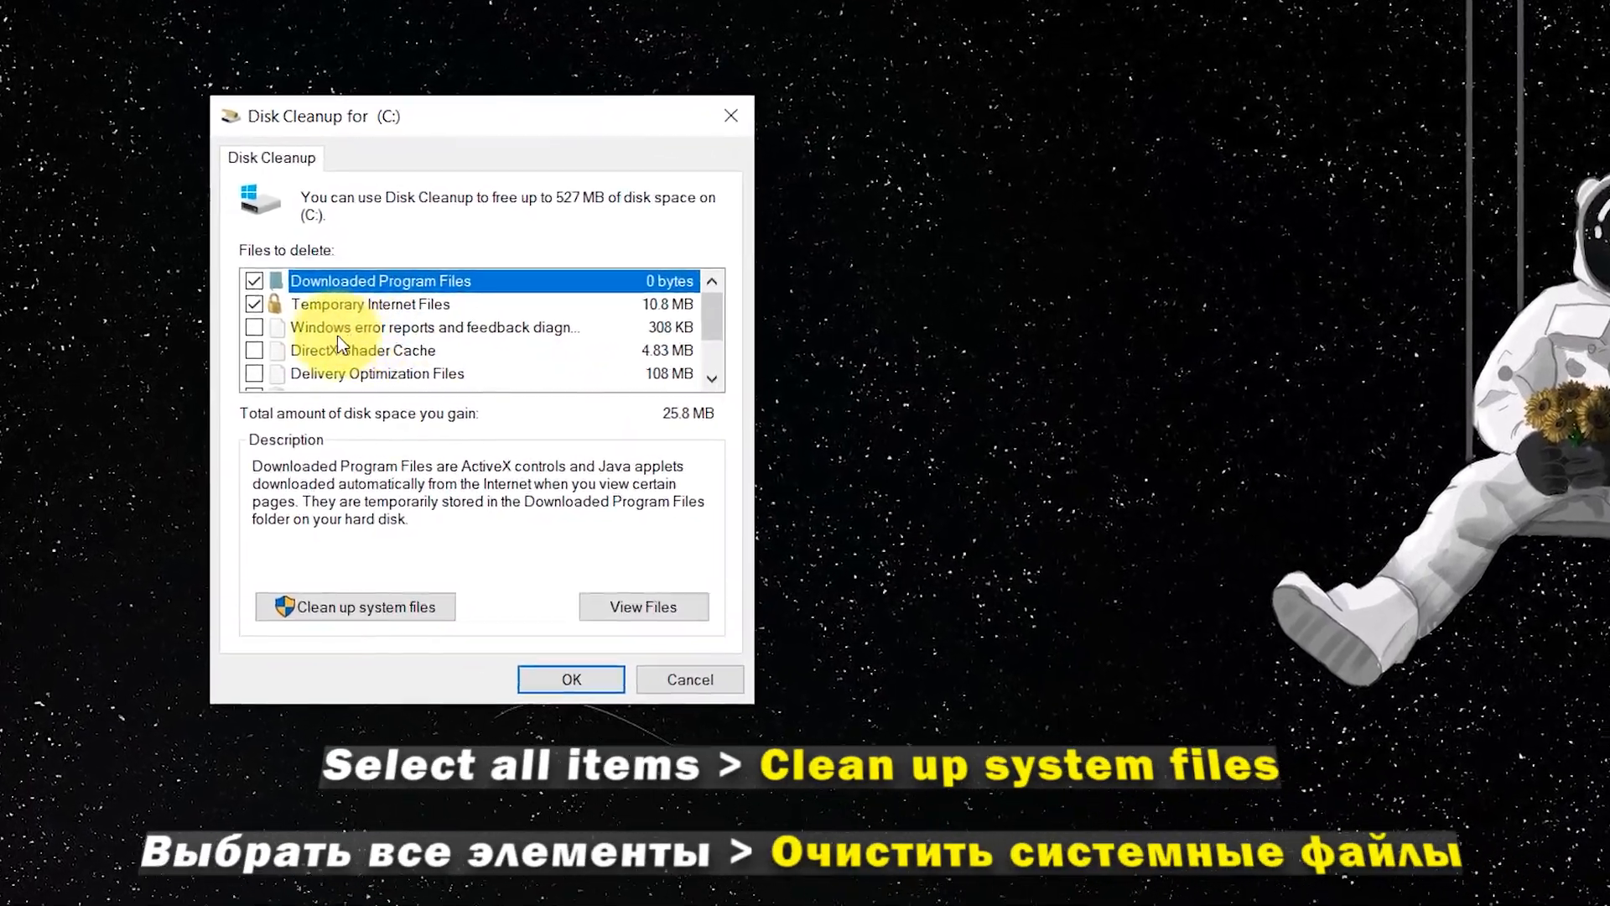
# Step: Select all file categories for deletion in Disk Cleanup, and rescan drive C: with Clean up system files
pyautogui.click(254, 327)
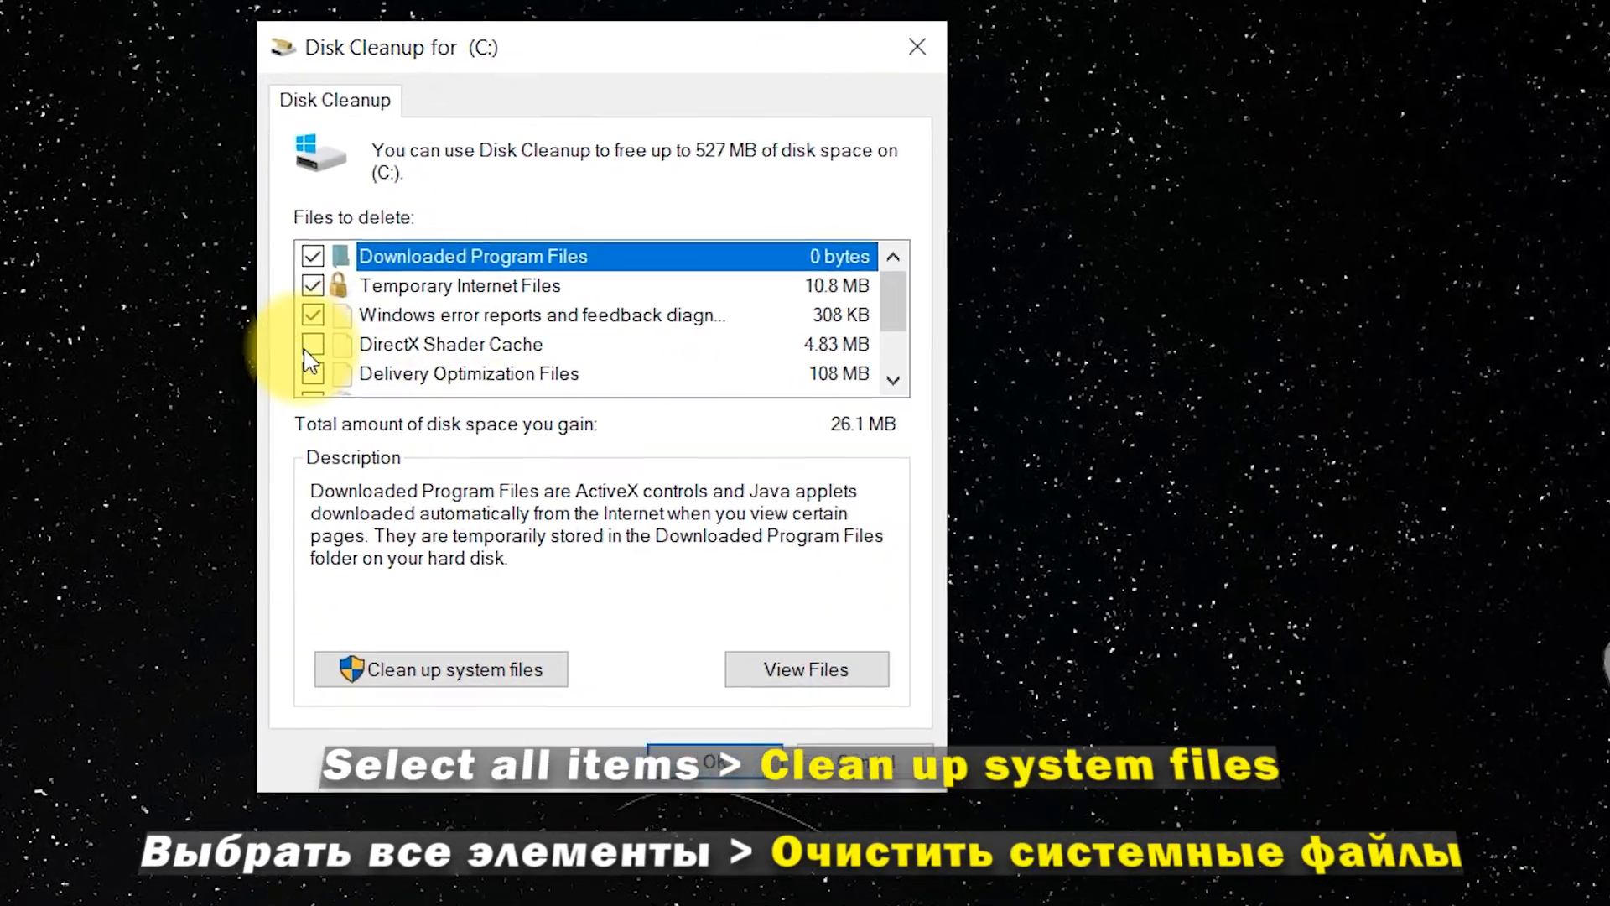
pyautogui.click(312, 345)
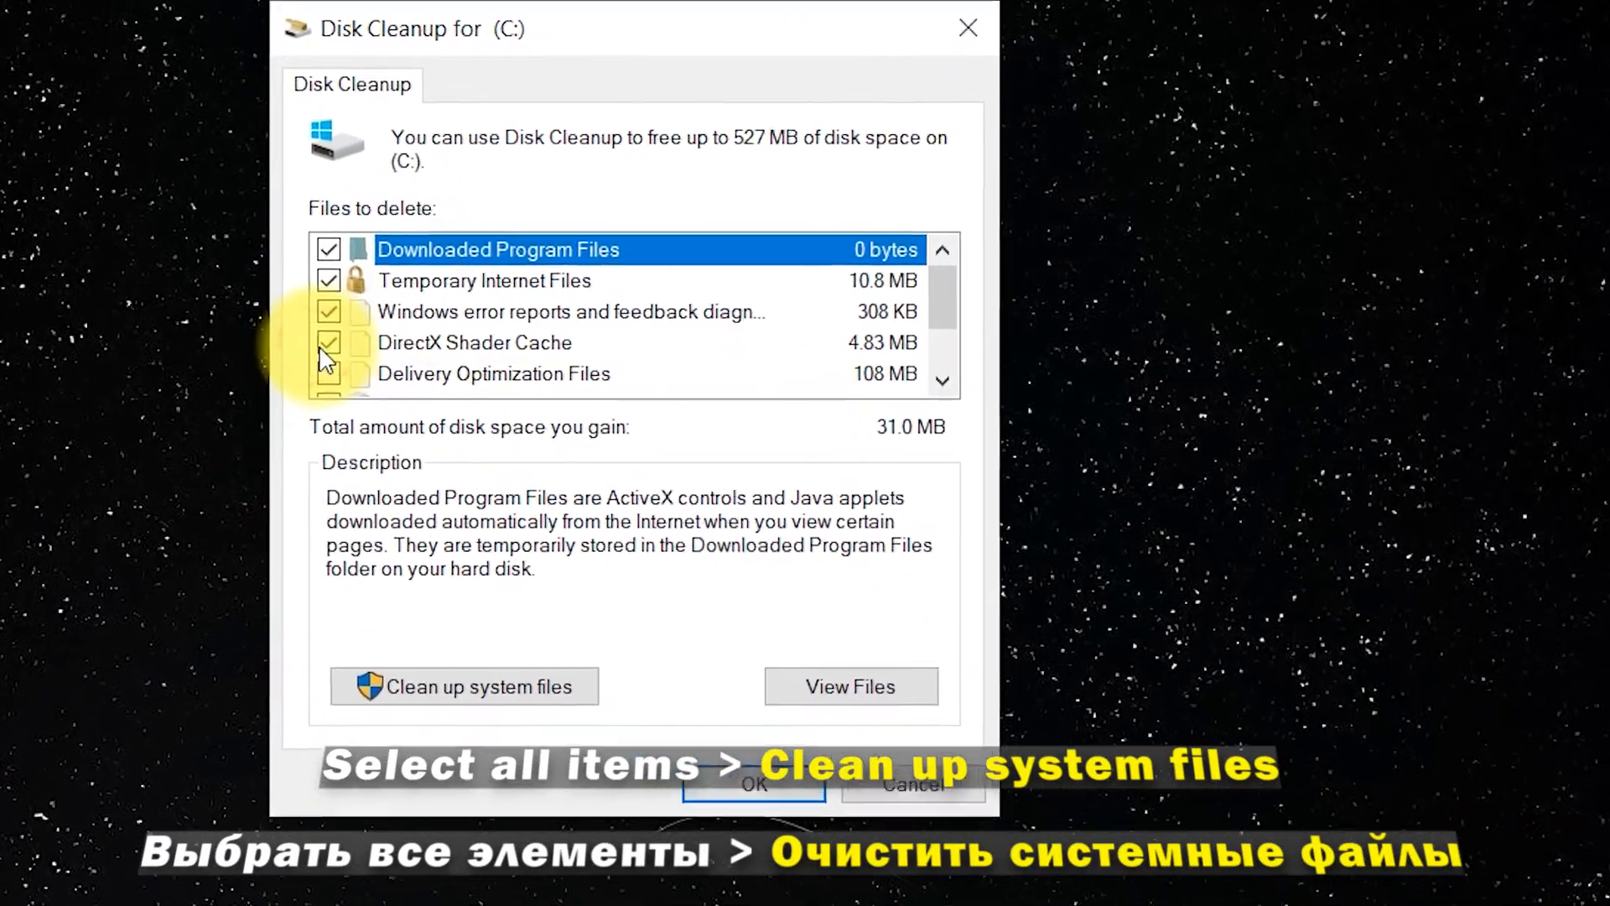
pyautogui.click(313, 373)
pyautogui.scroll(-1, 448, 318)
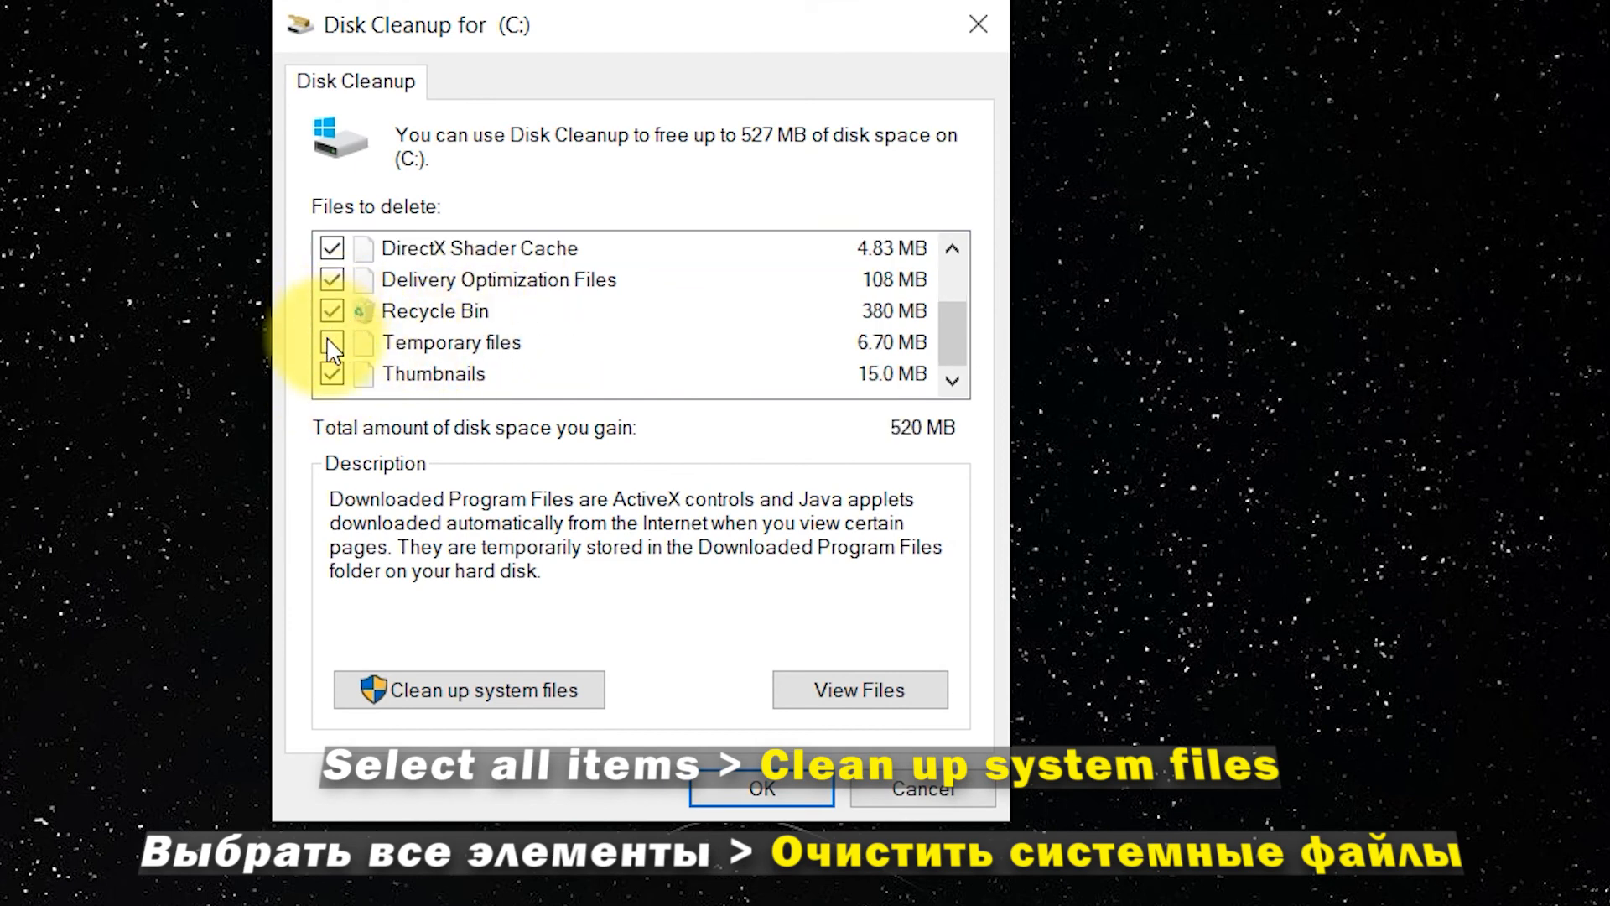
pyautogui.scroll(1, 334, 348)
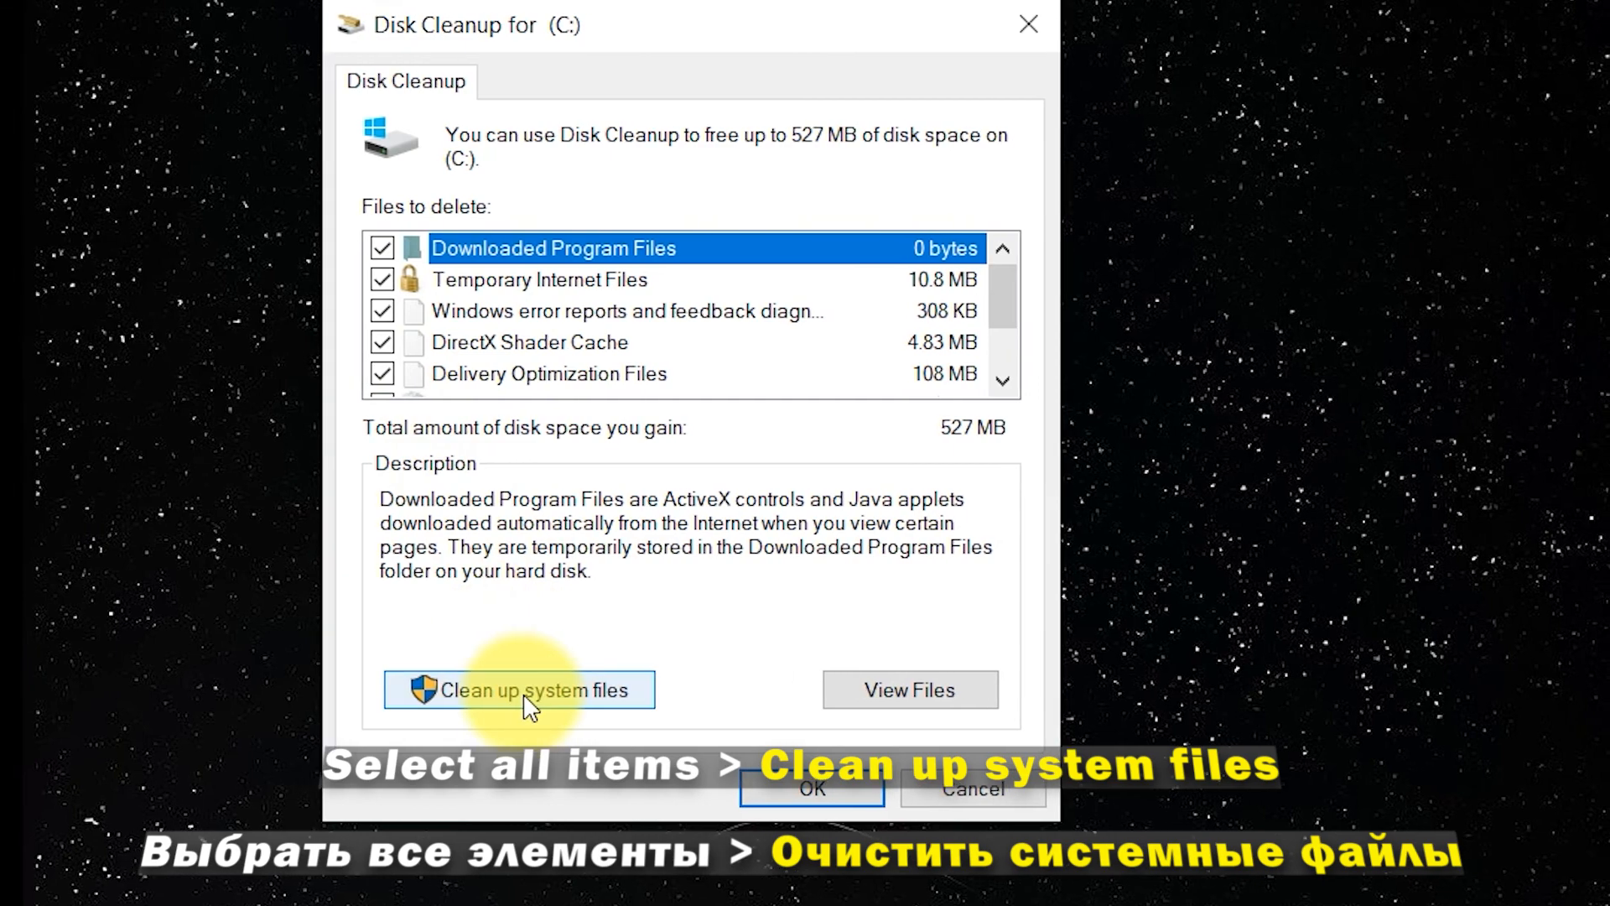
pyautogui.click(388, 690)
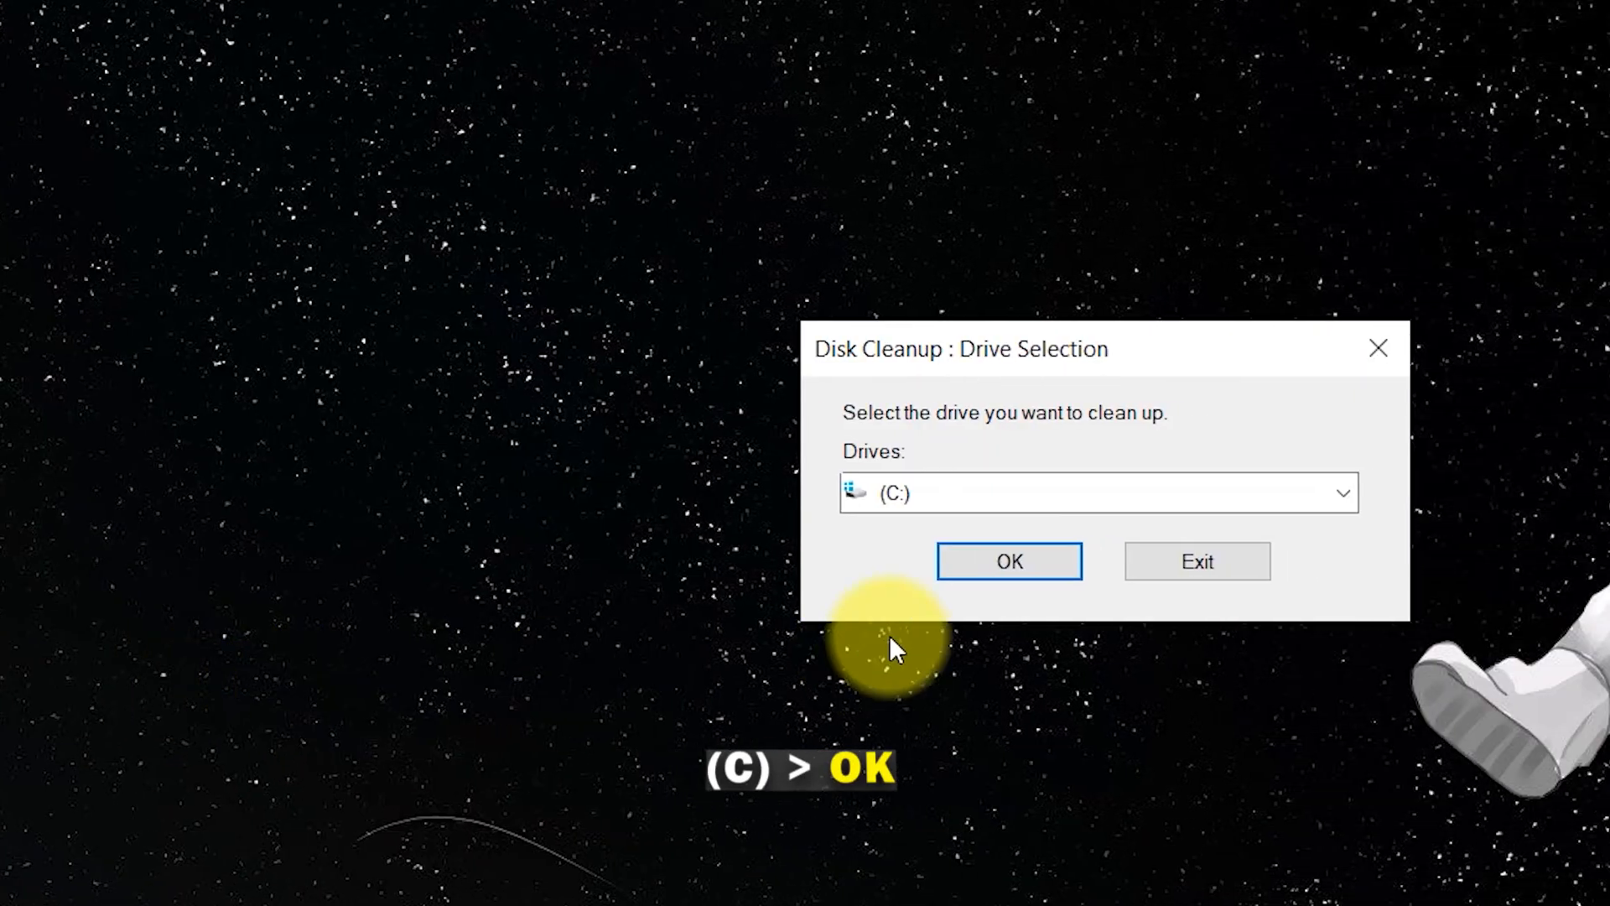
pyautogui.click(1122, 561)
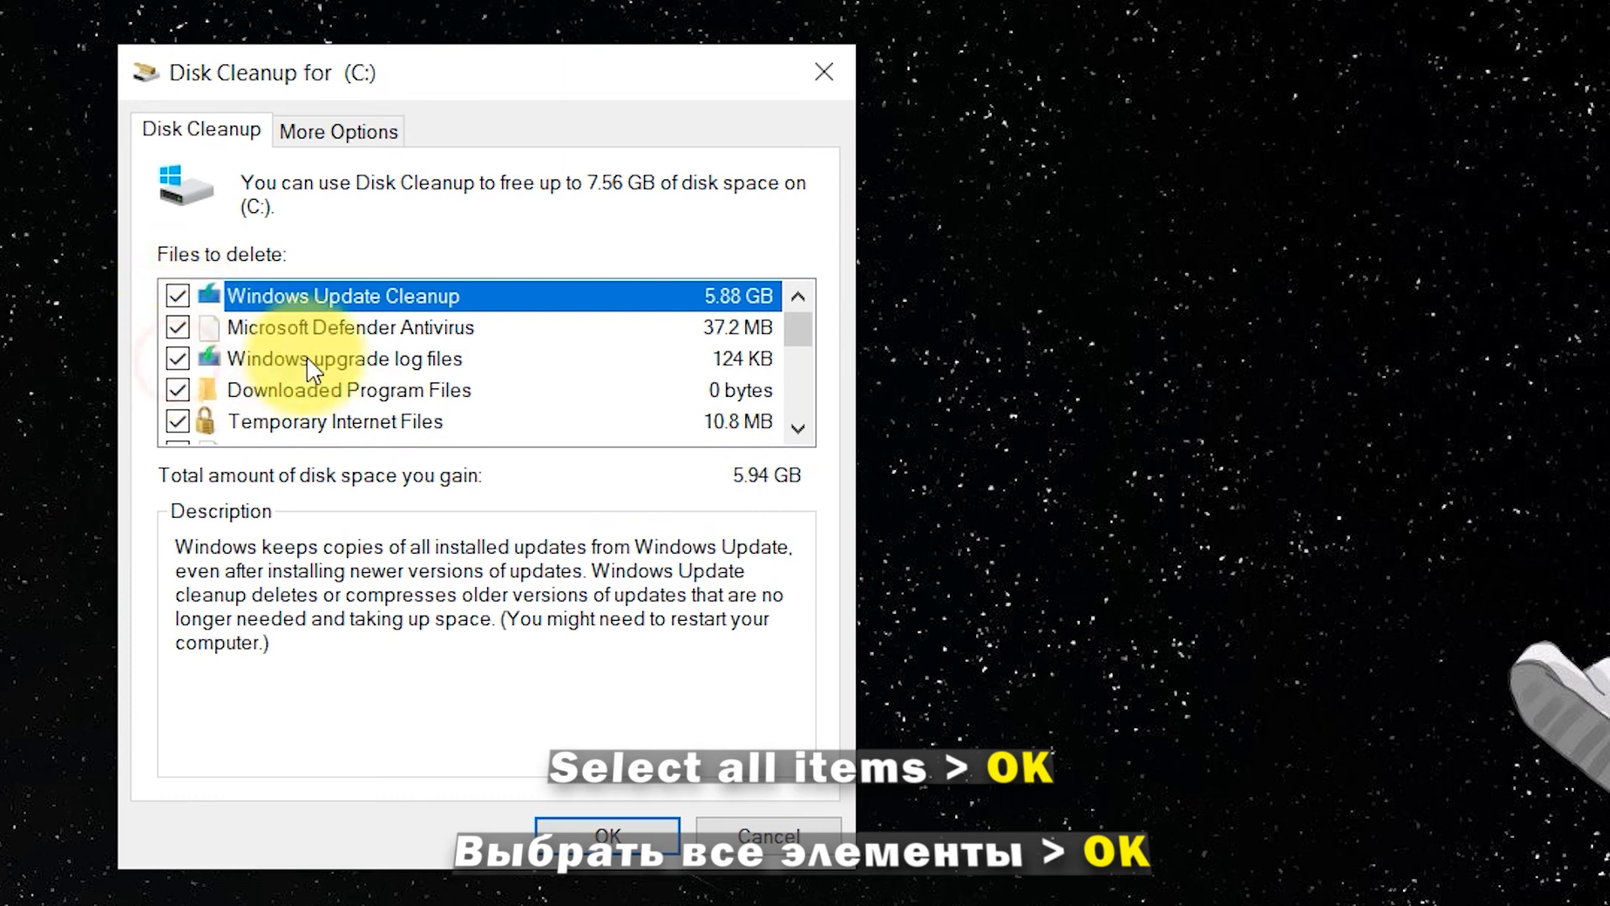
# Step: Select every category in the system files list for drive C: and permanently delete these files
pyautogui.scroll(-1, 336, 369)
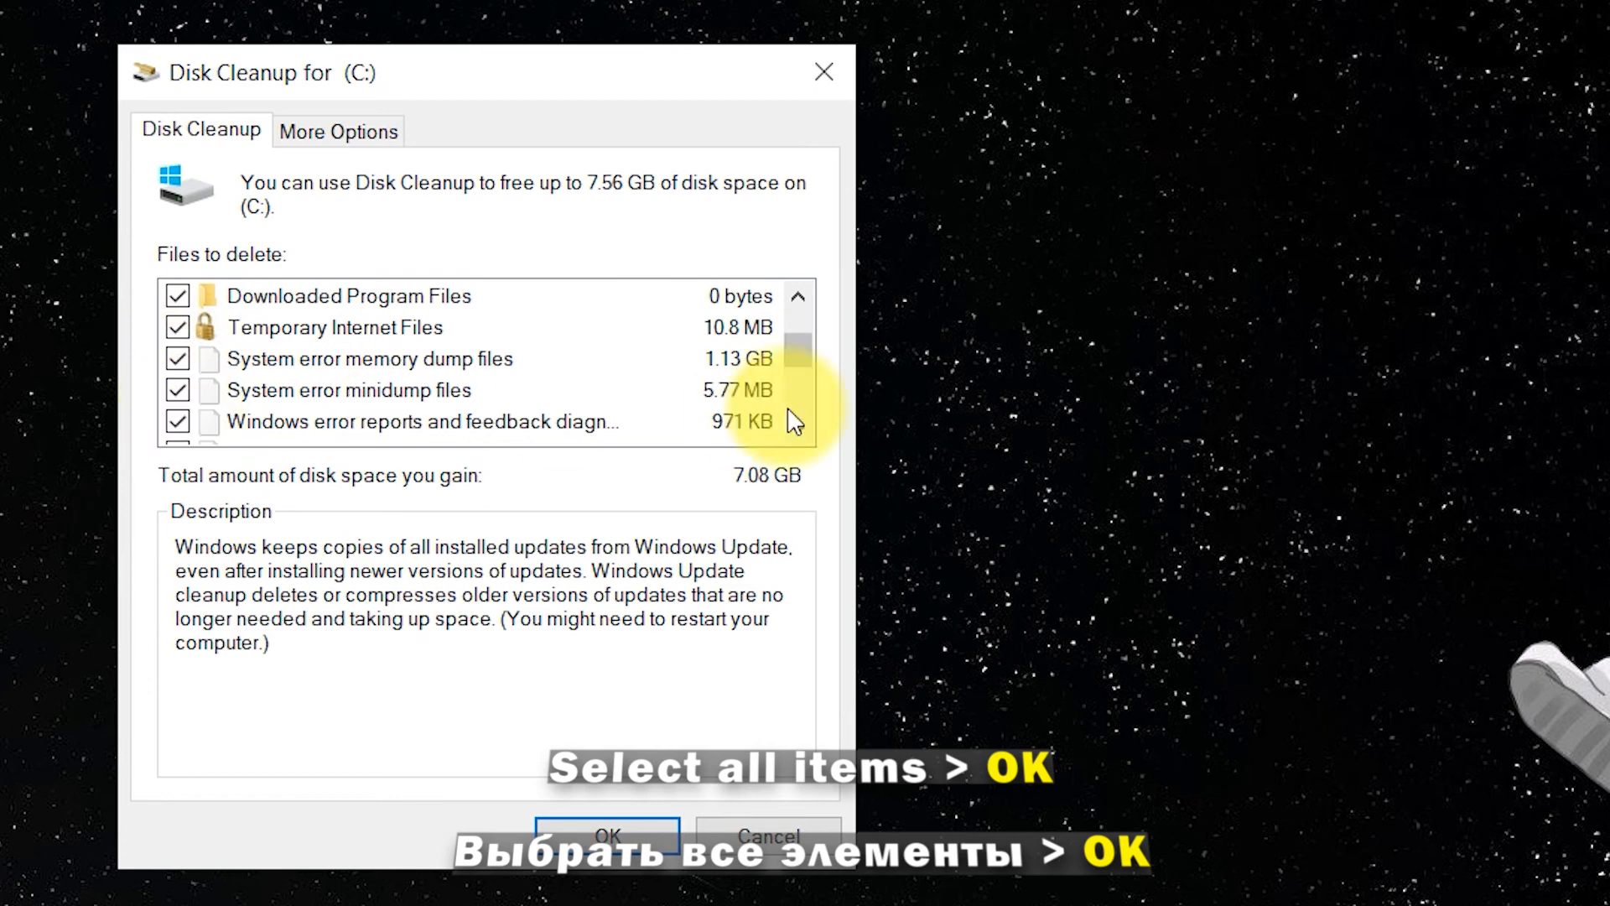
pyautogui.click(801, 345)
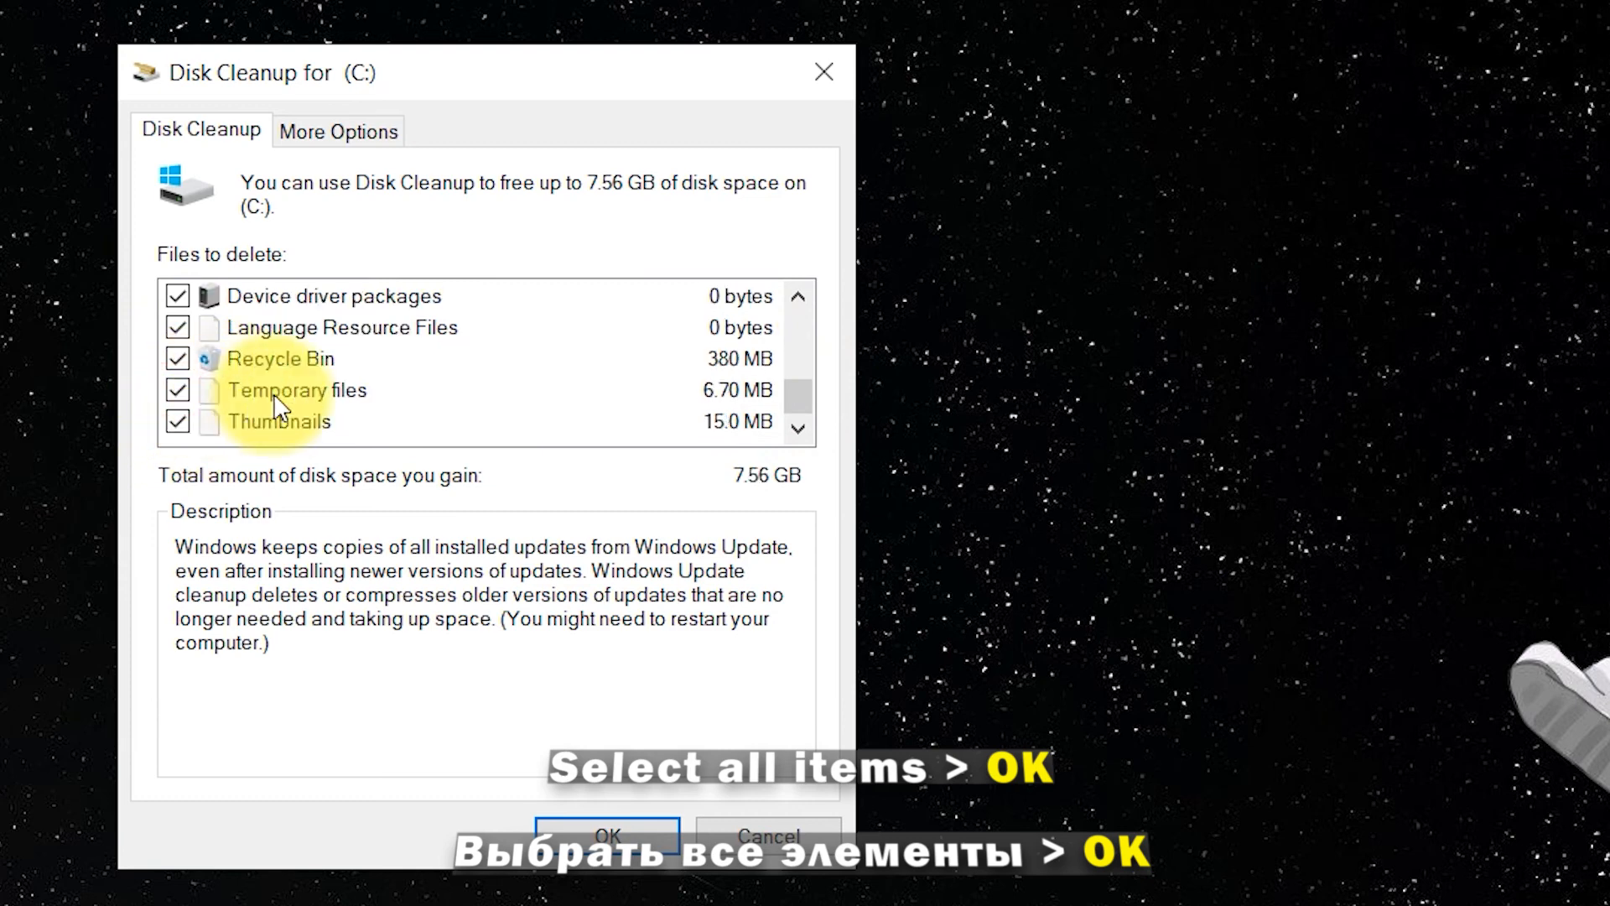
pyautogui.scroll(1, 273, 392)
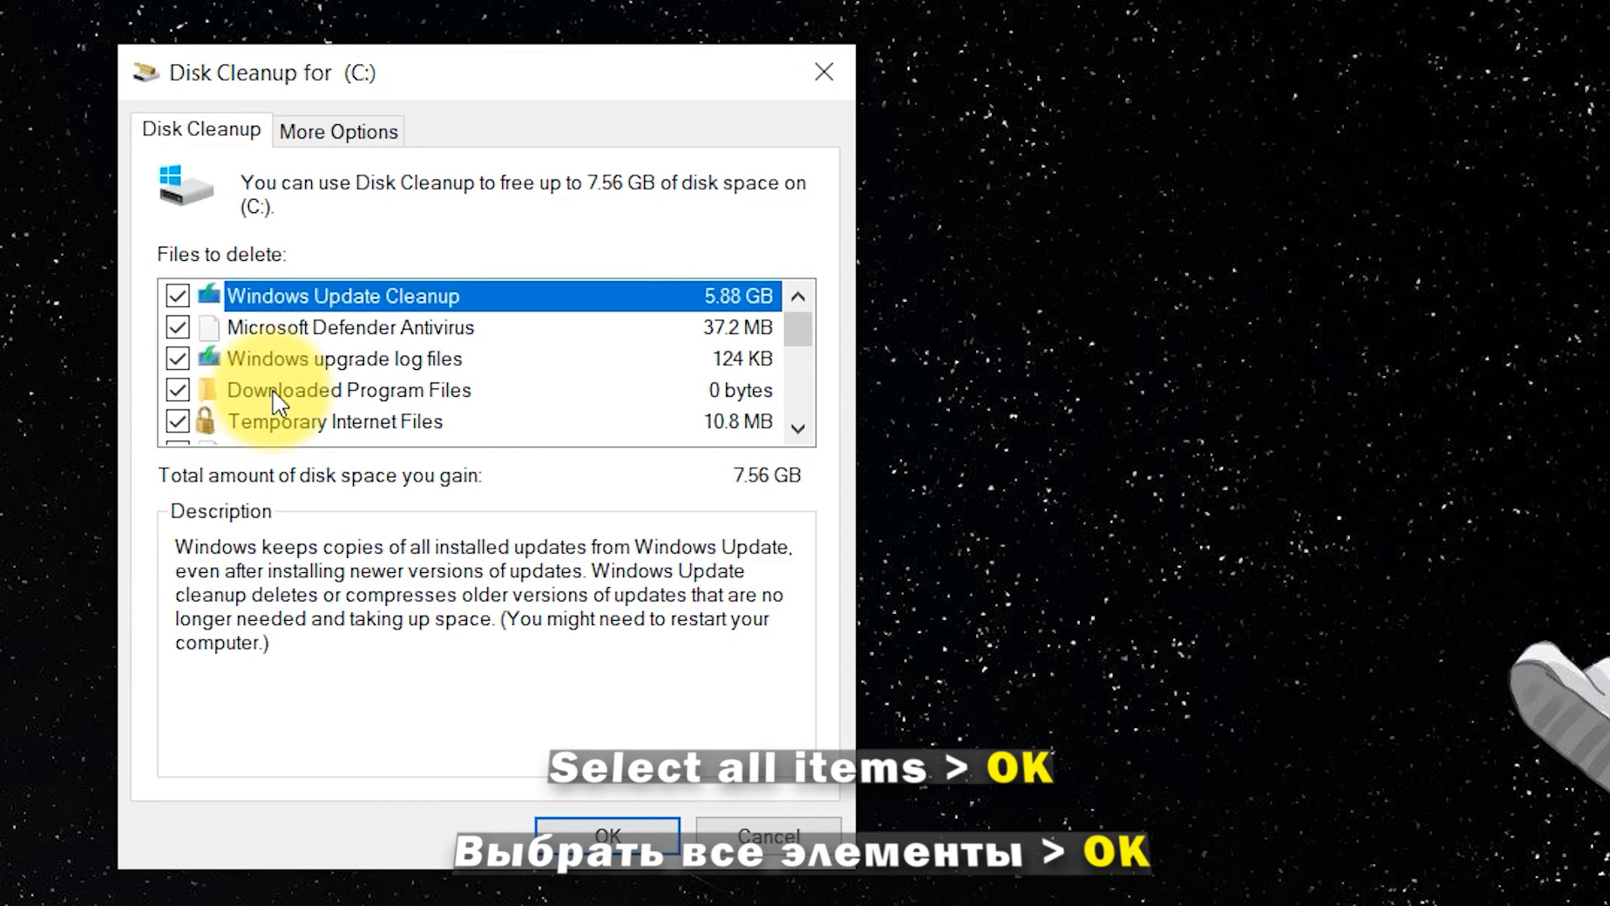
pyautogui.click(637, 831)
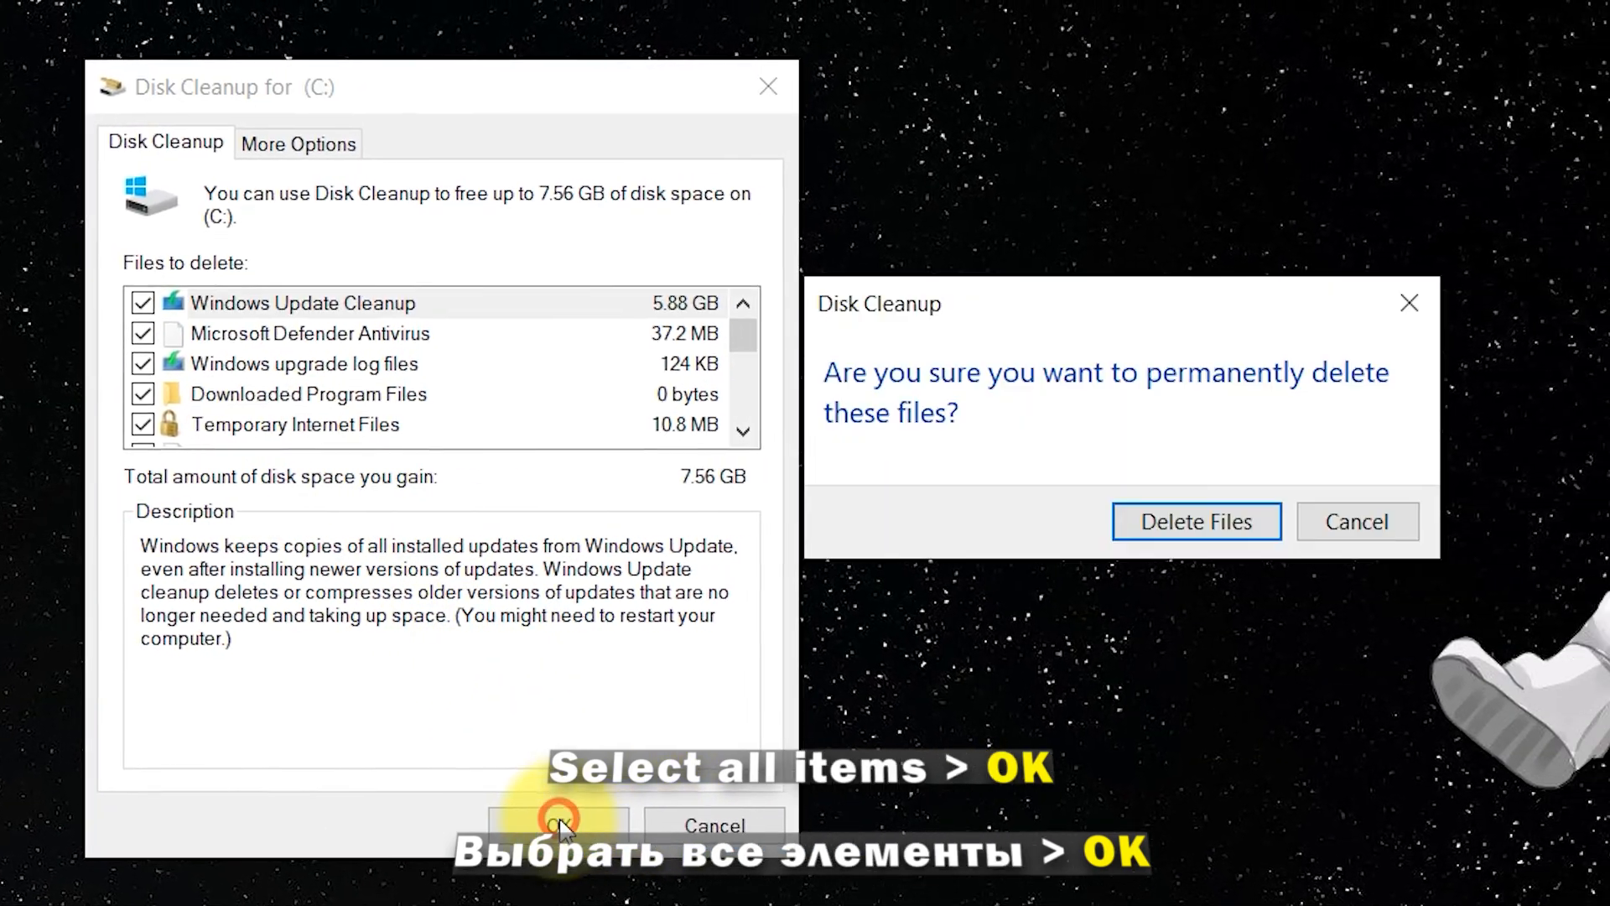
pyautogui.click(1082, 524)
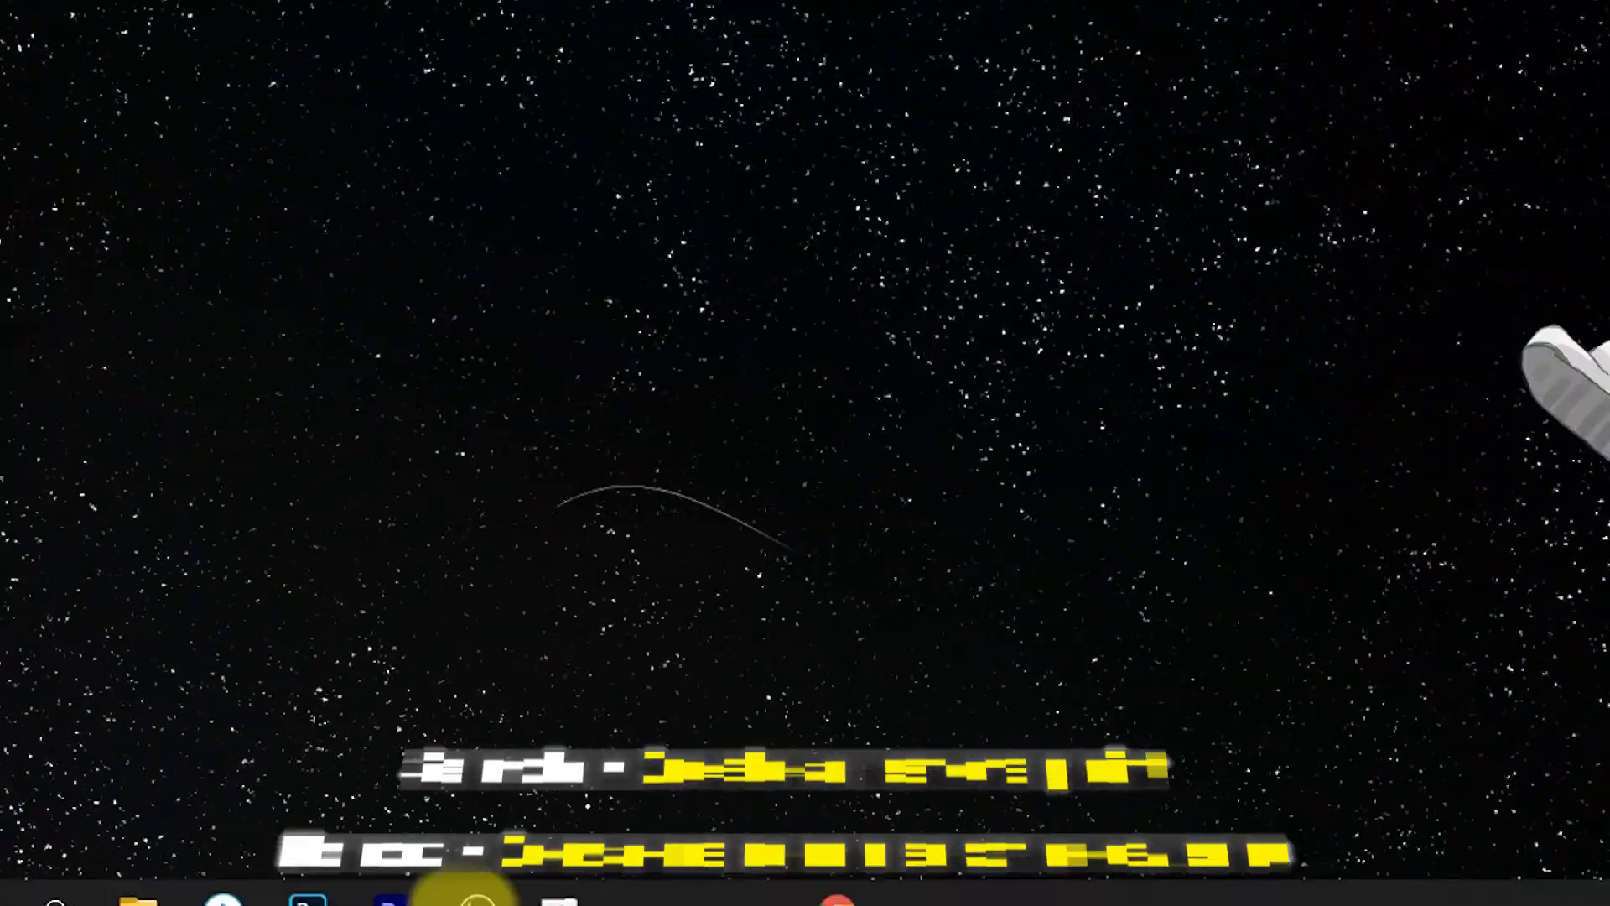
# Step: Search Windows for "resto", open Create a restore point, and open the protection configuration of Local Disk (C:)
pyautogui.click(115, 880)
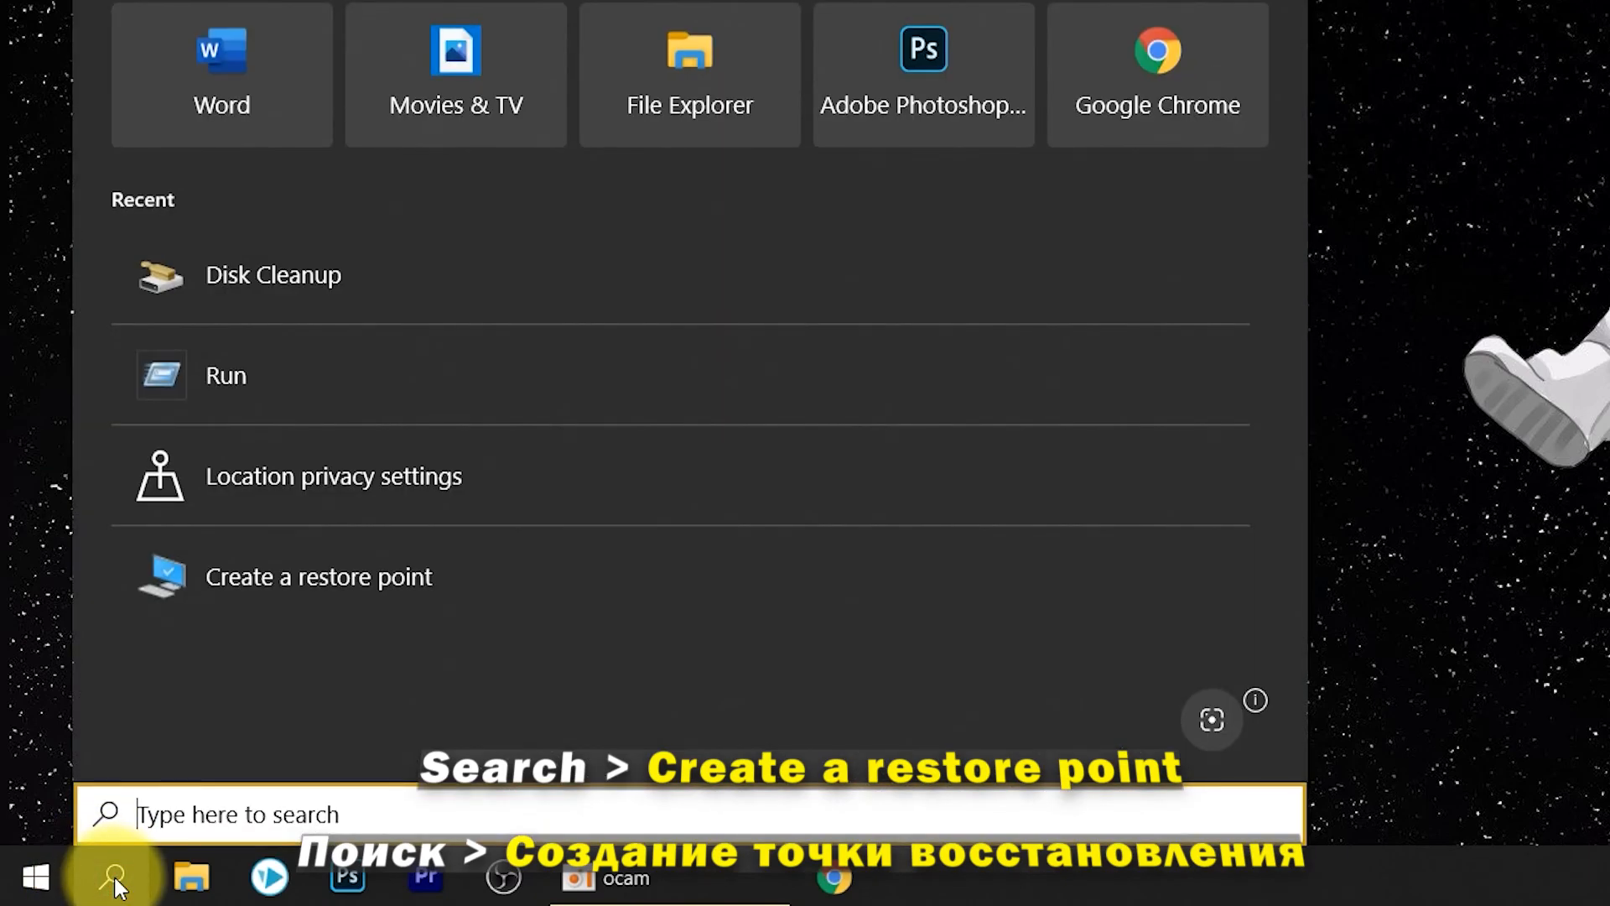
pyautogui.write('resto')
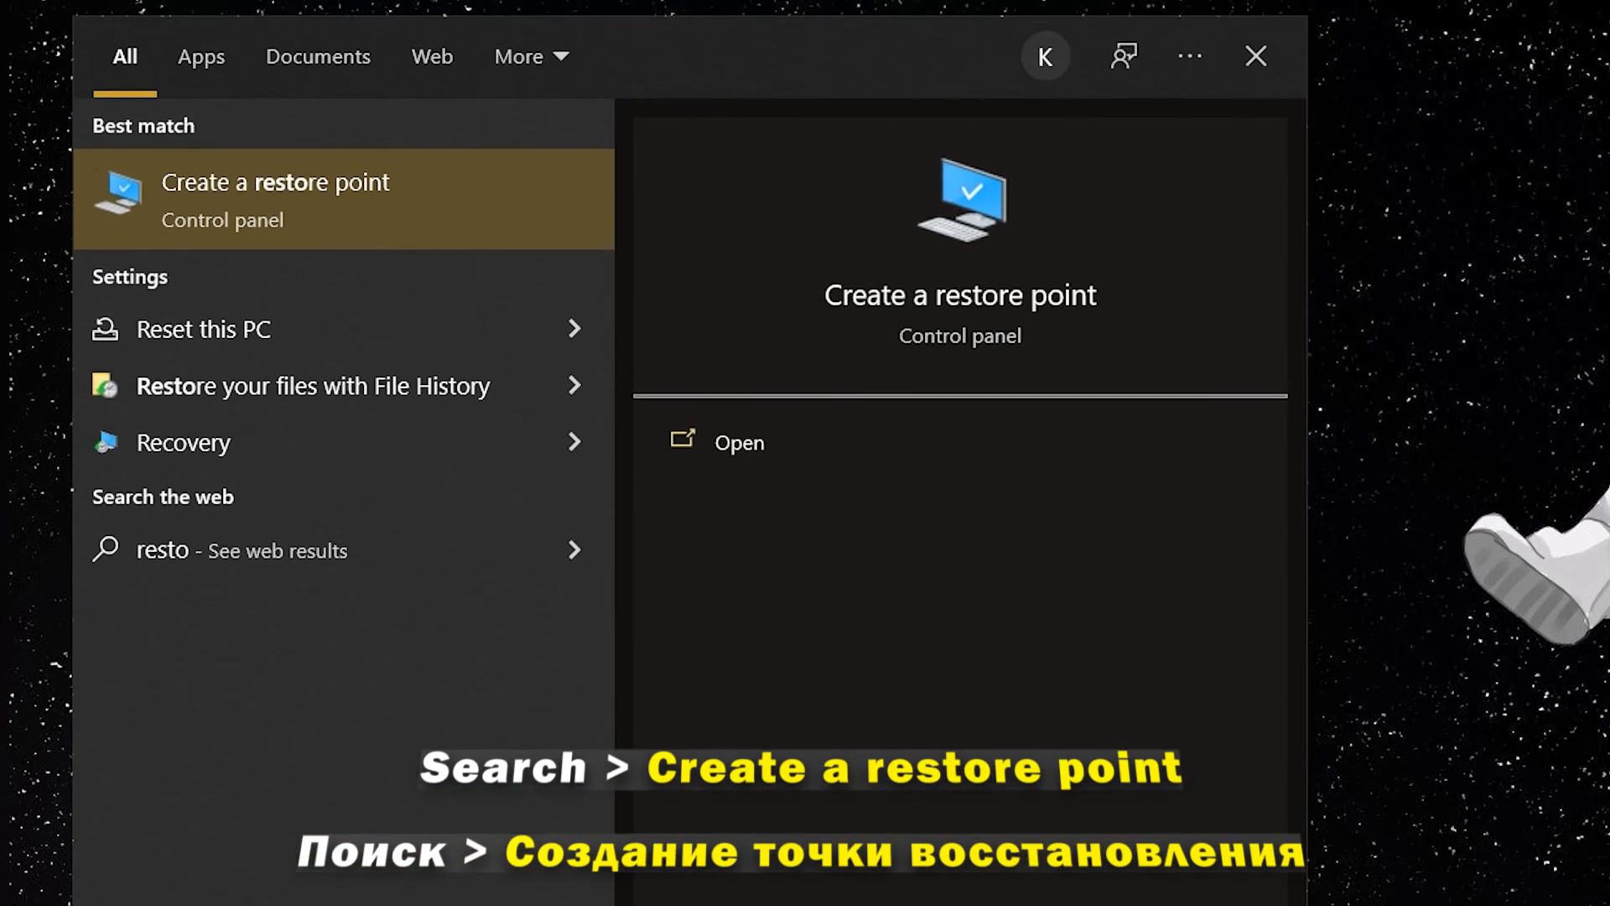
pyautogui.click(279, 214)
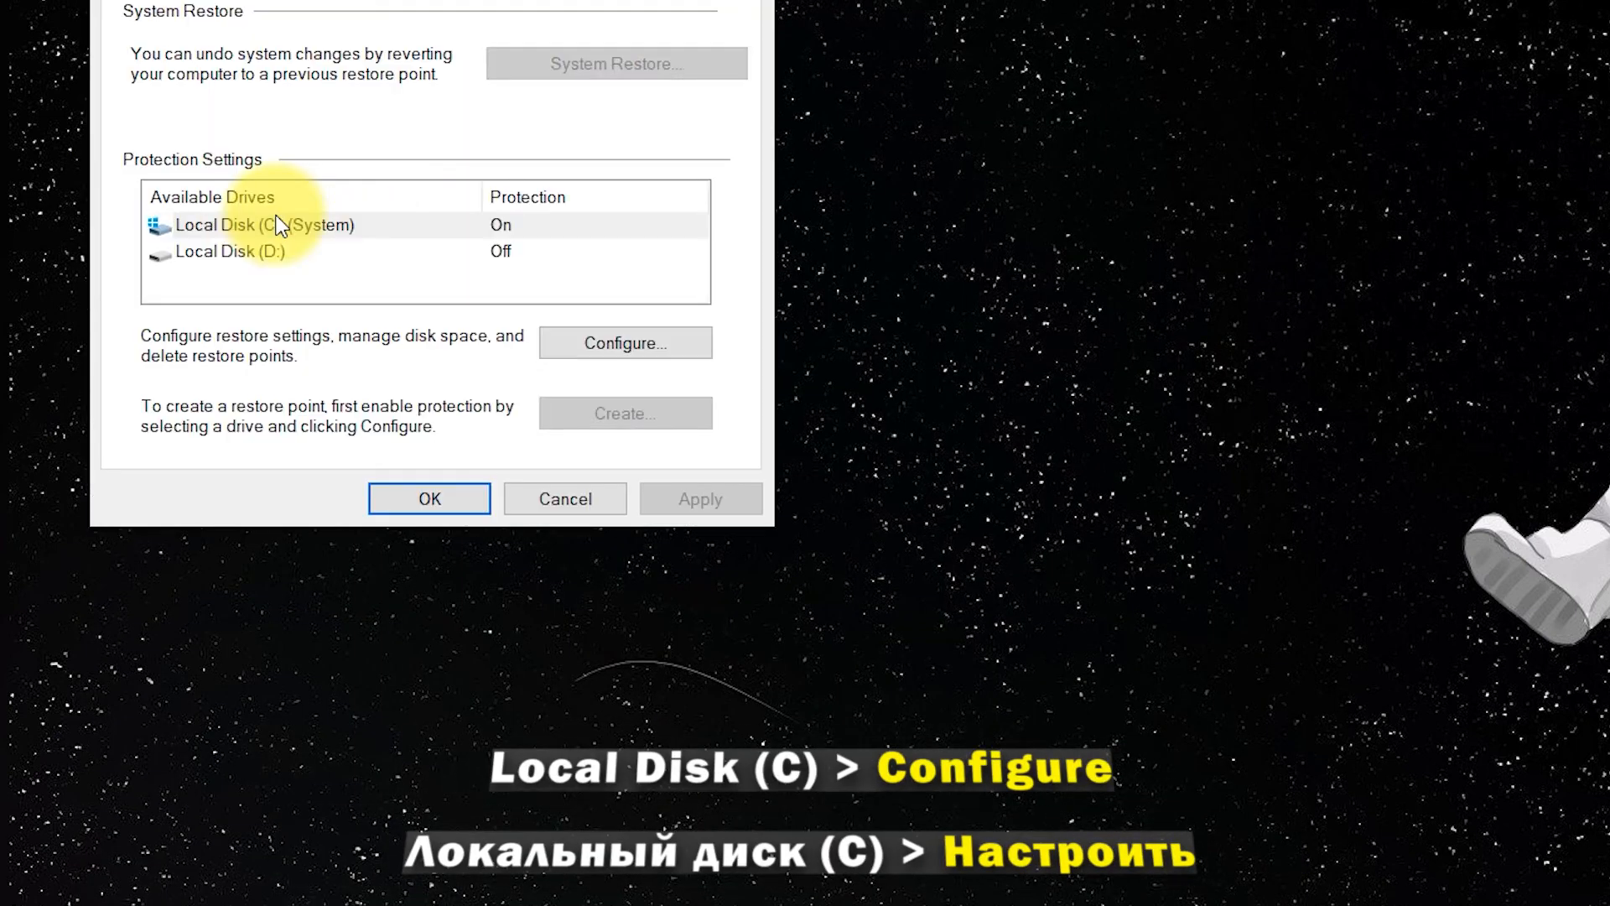
pyautogui.click(291, 223)
pyautogui.click(588, 581)
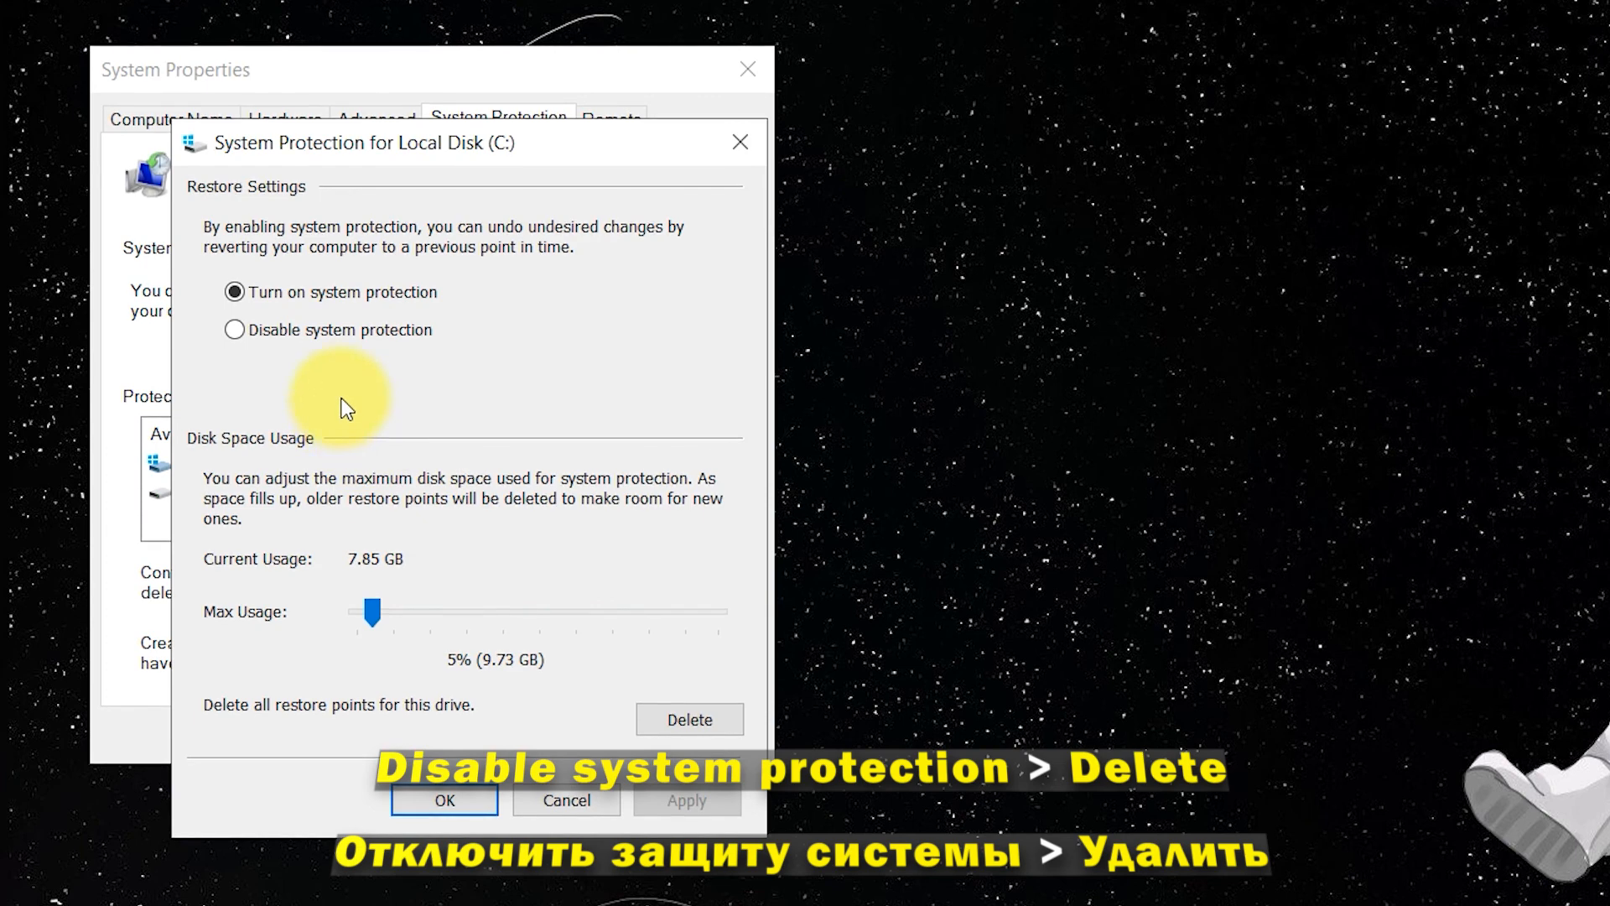
# Step: Choose Disable system protection for Local Disk (C:) and delete all restore points on this drive
pyautogui.click(704, 721)
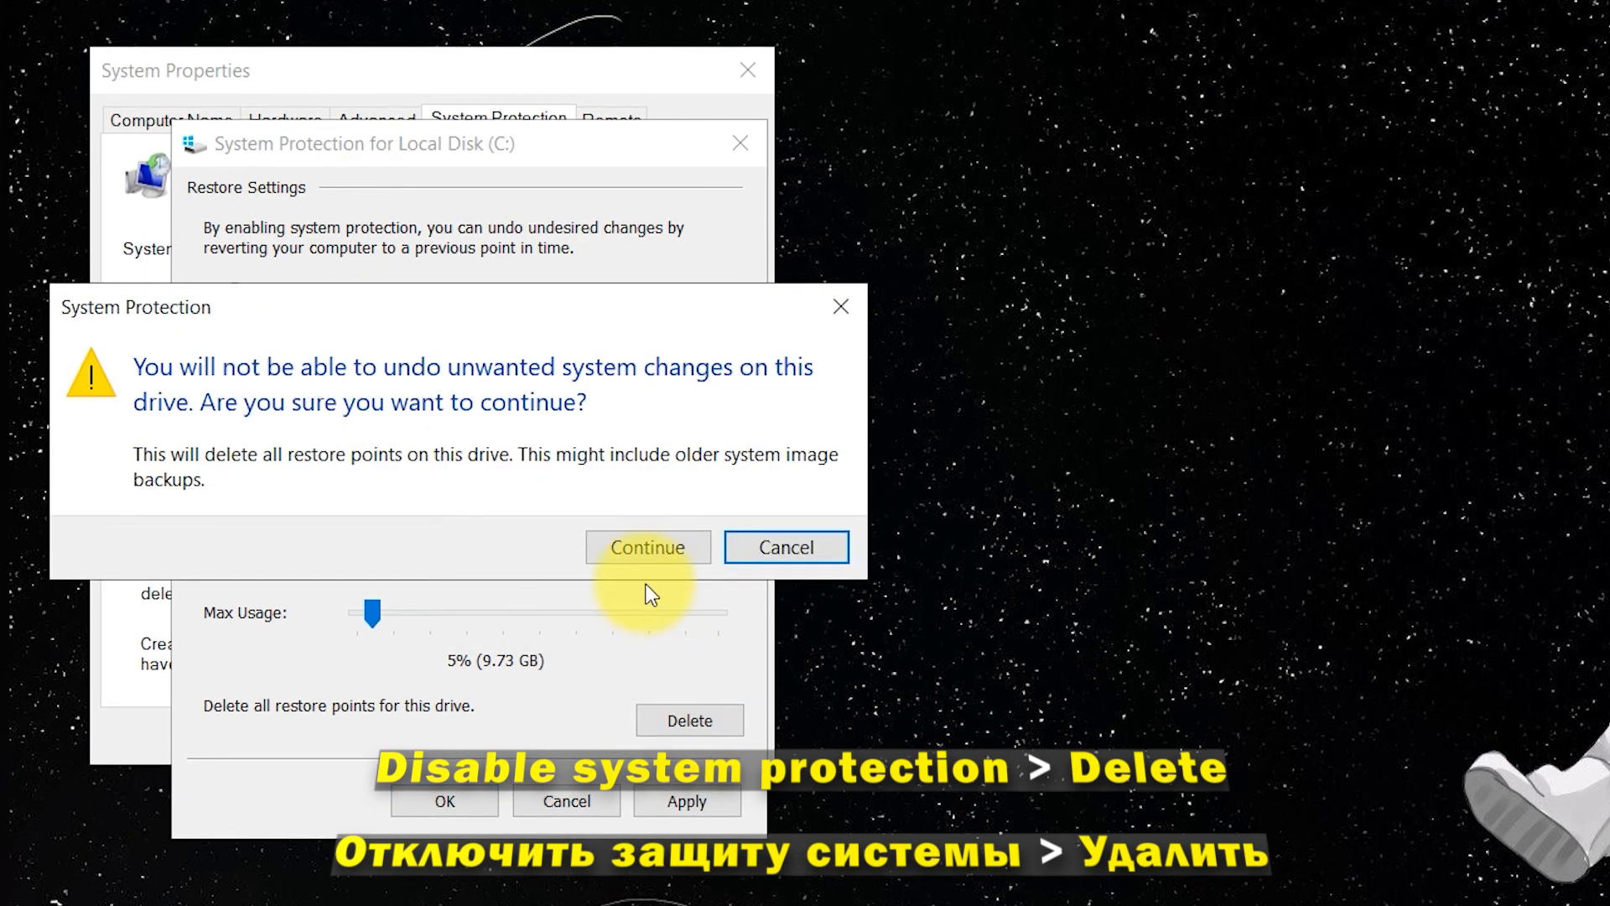
pyautogui.click(657, 559)
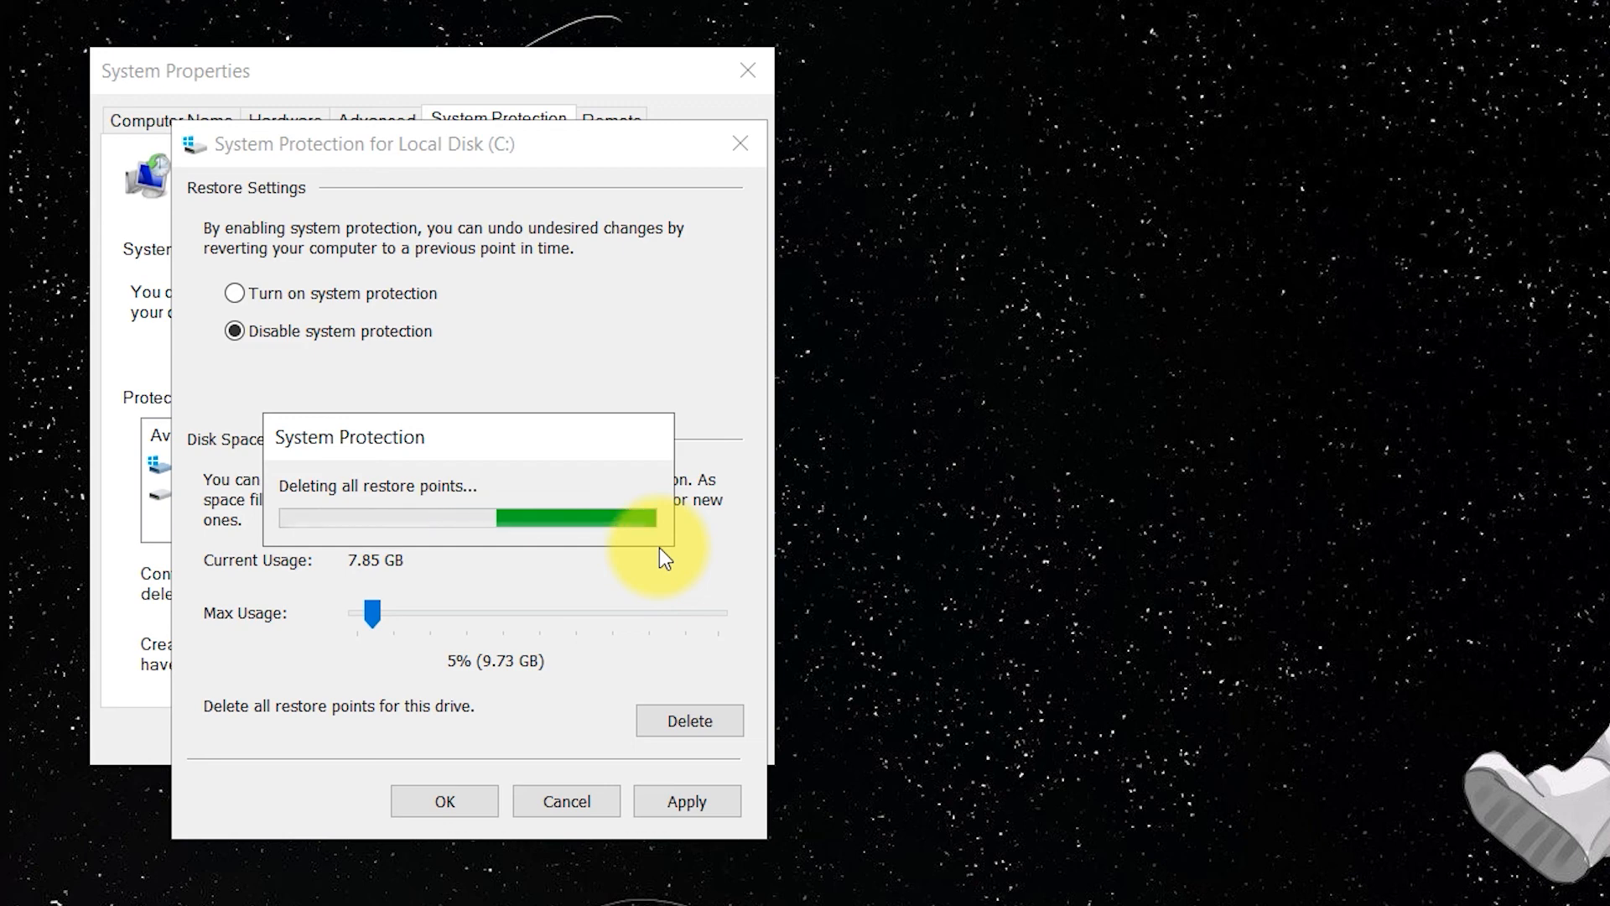
pyautogui.click(661, 495)
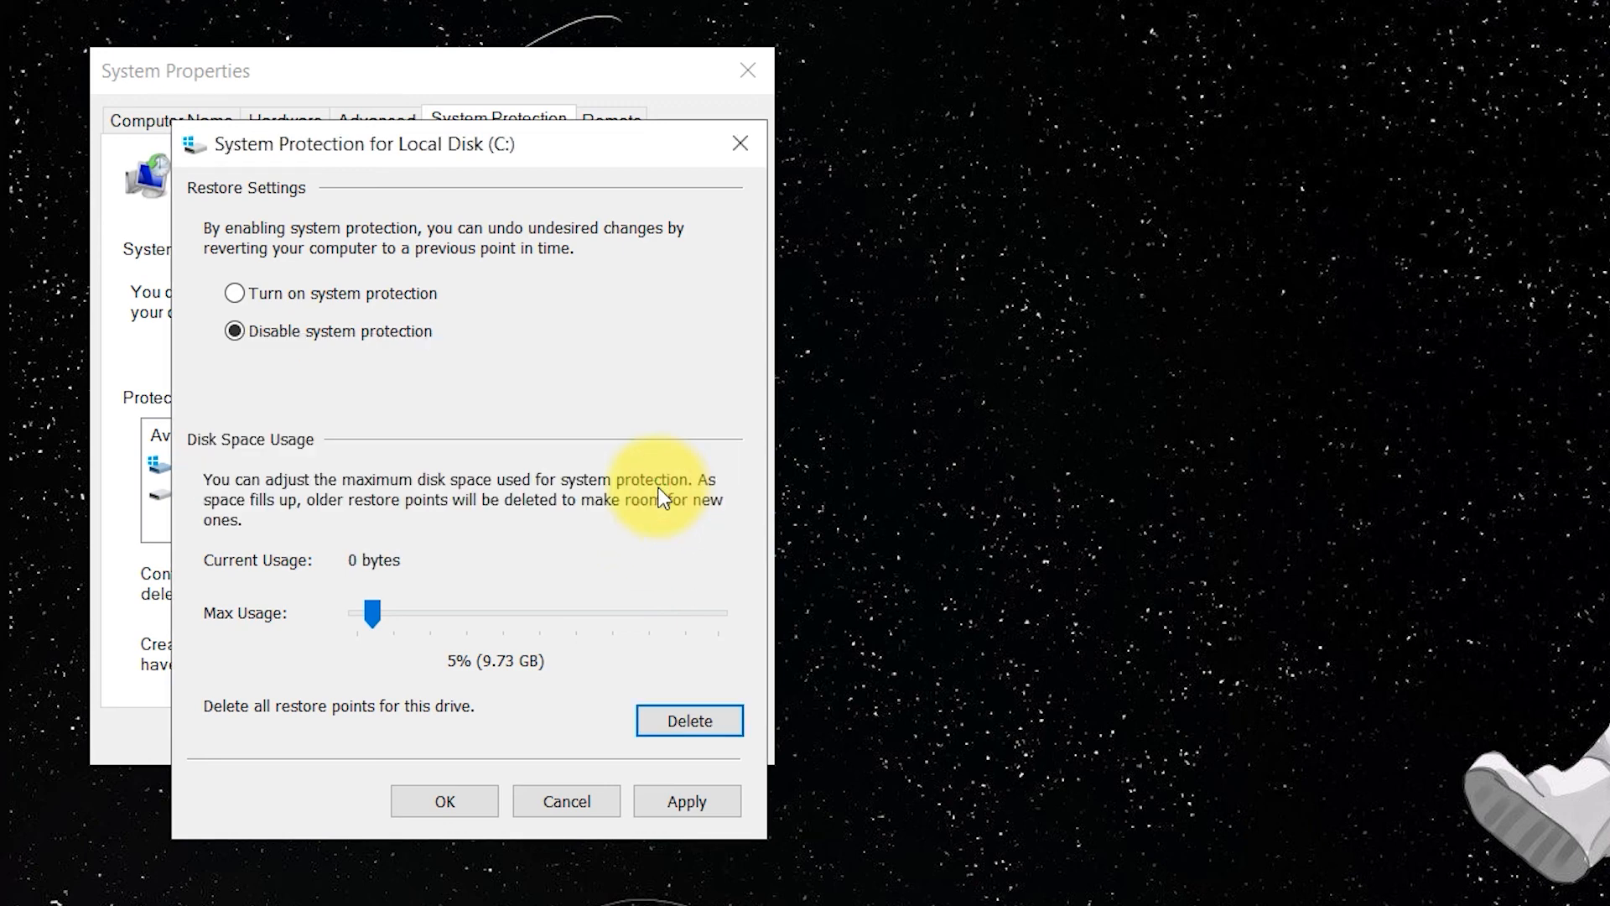
# Step: Confirm turning off system protection for Local Disk (C:), and reconfigure the drive with Turn on system protection
pyautogui.click(481, 809)
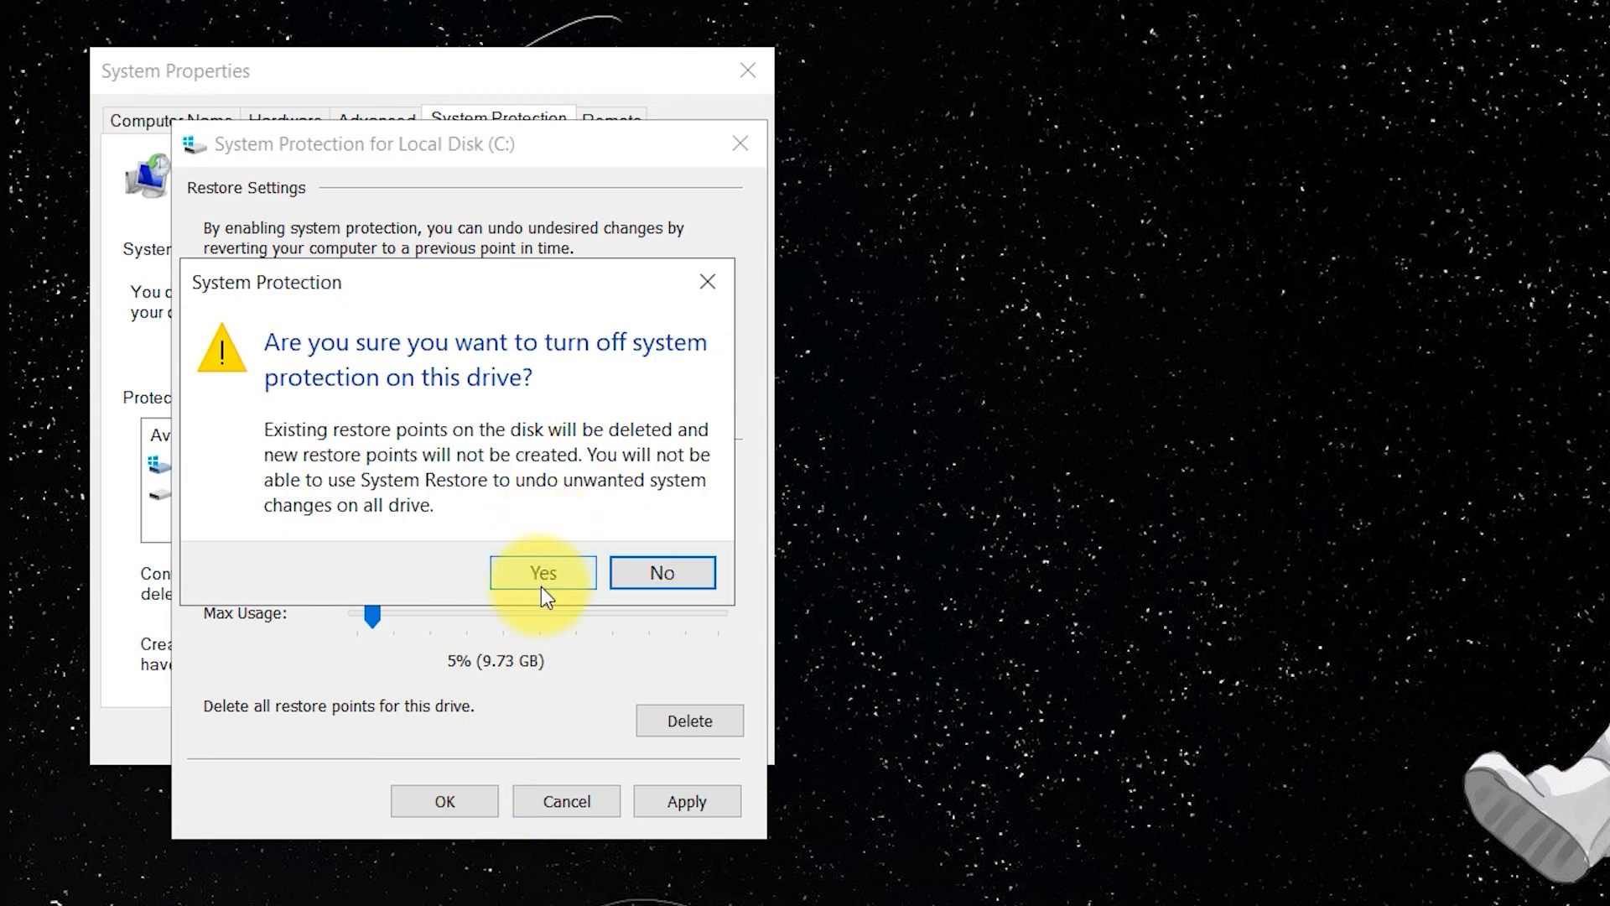
pyautogui.click(541, 579)
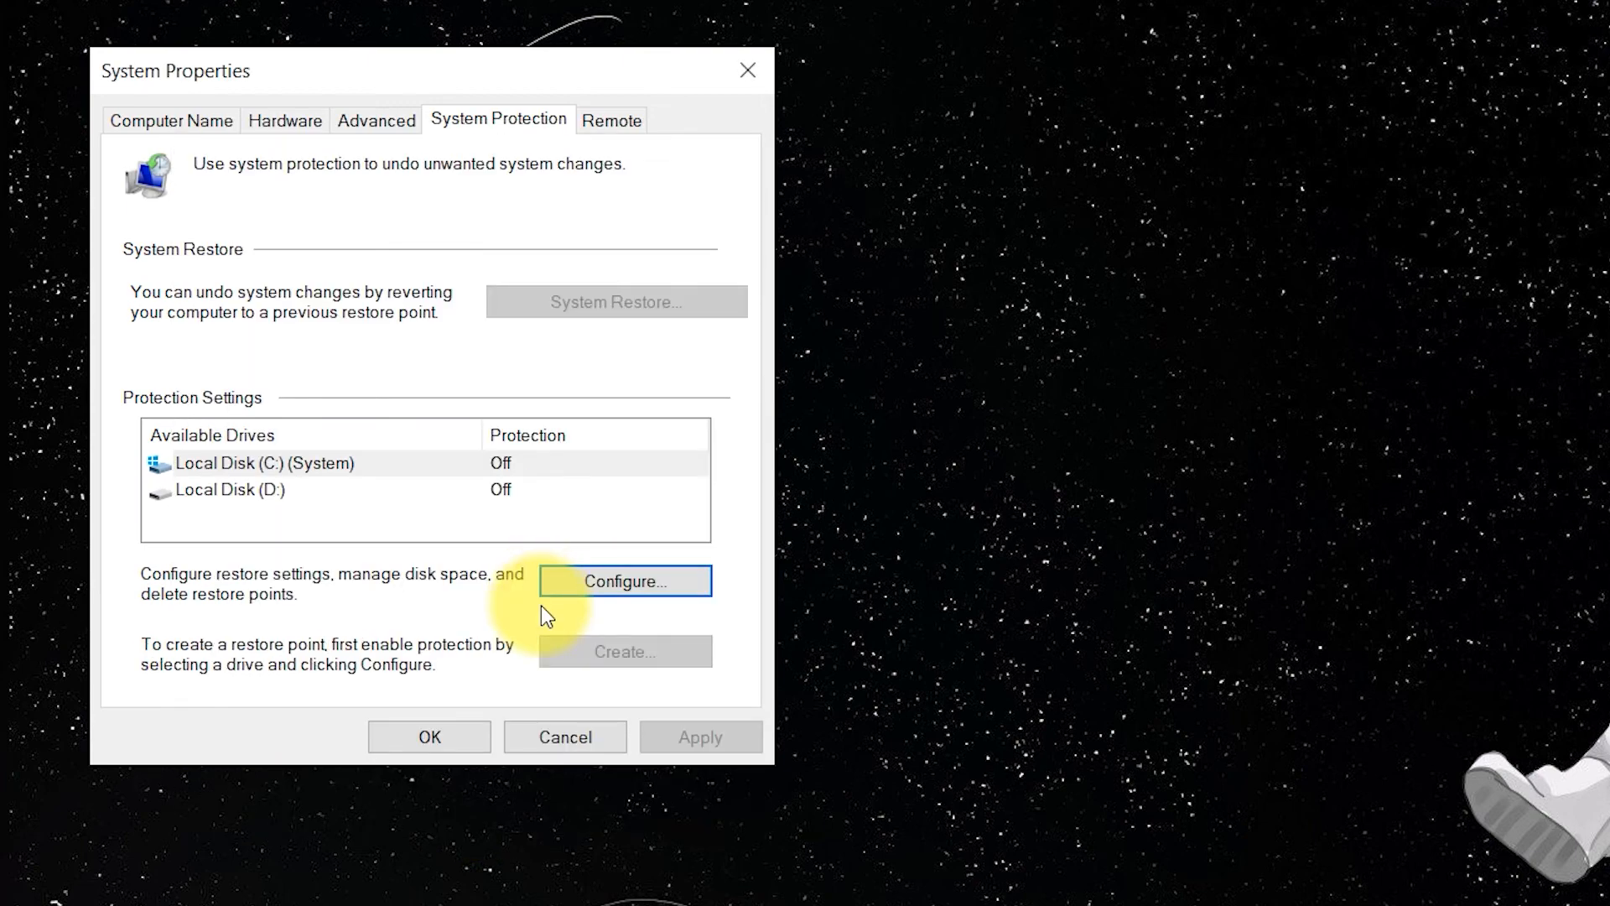
pyautogui.click(344, 463)
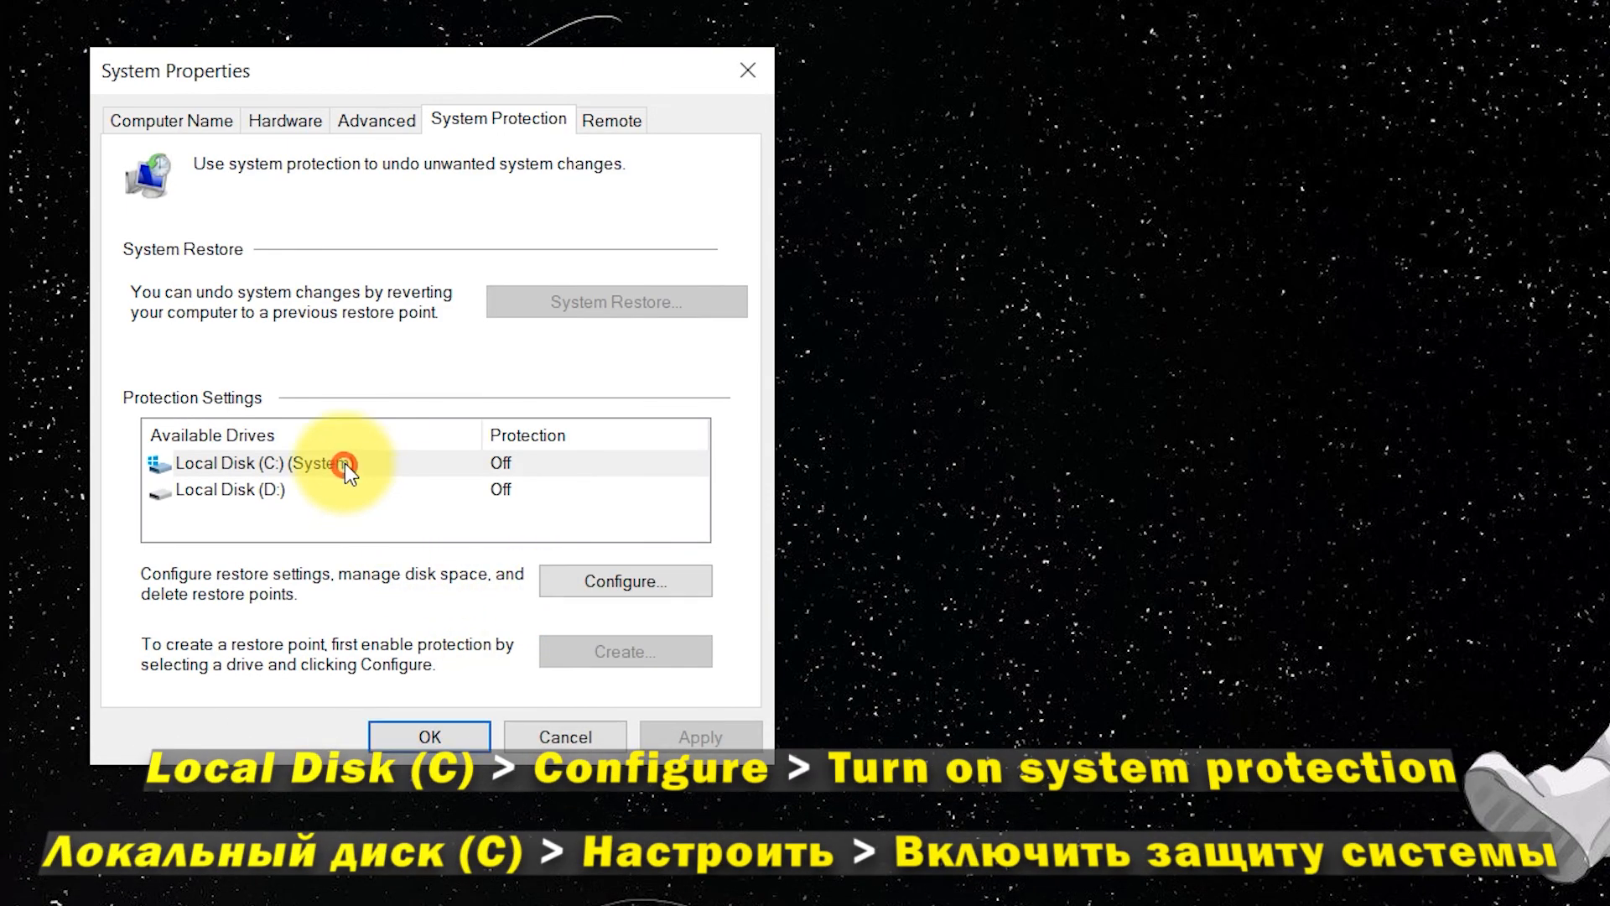
pyautogui.click(601, 591)
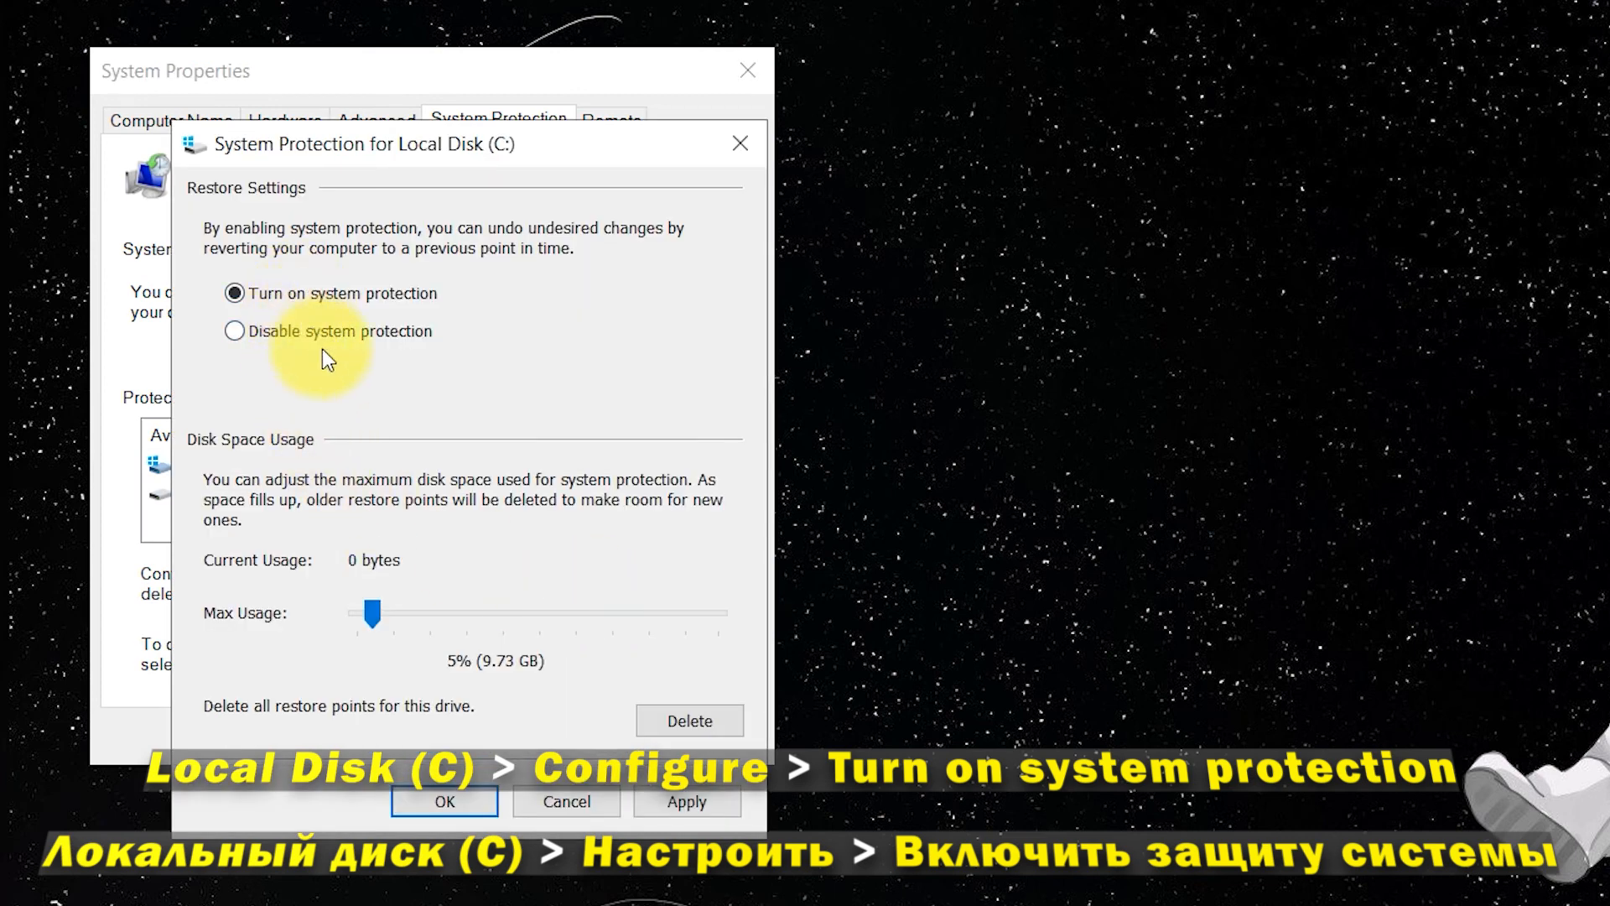
pyautogui.click(450, 806)
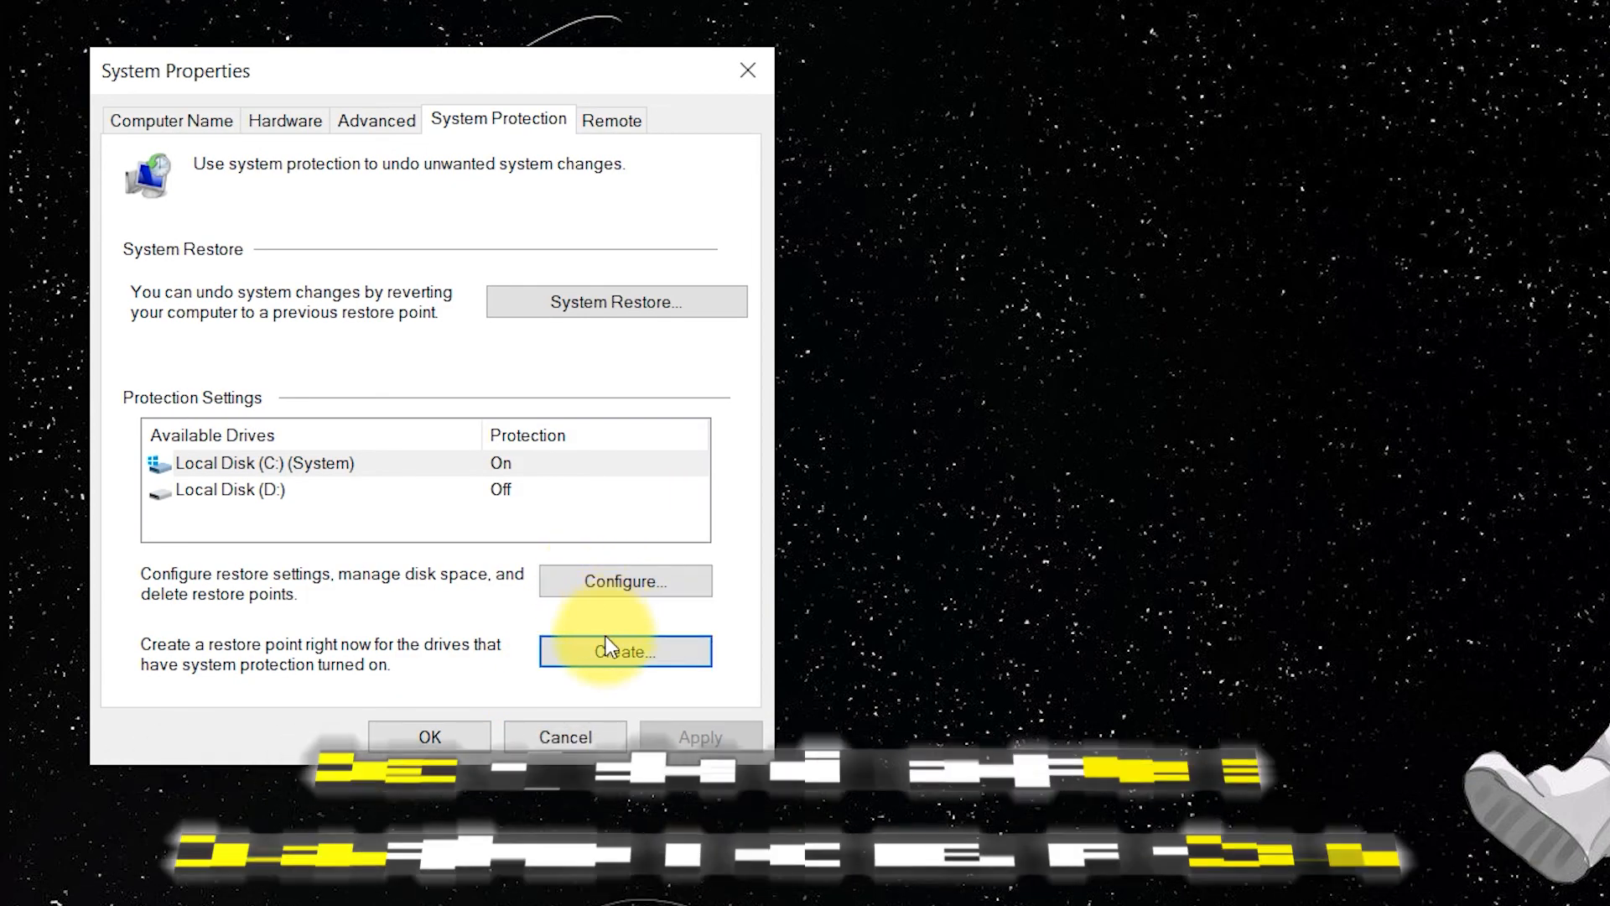
# Step: Create a restore point described as "21.1.2022" and close the system properties
pyautogui.click(606, 654)
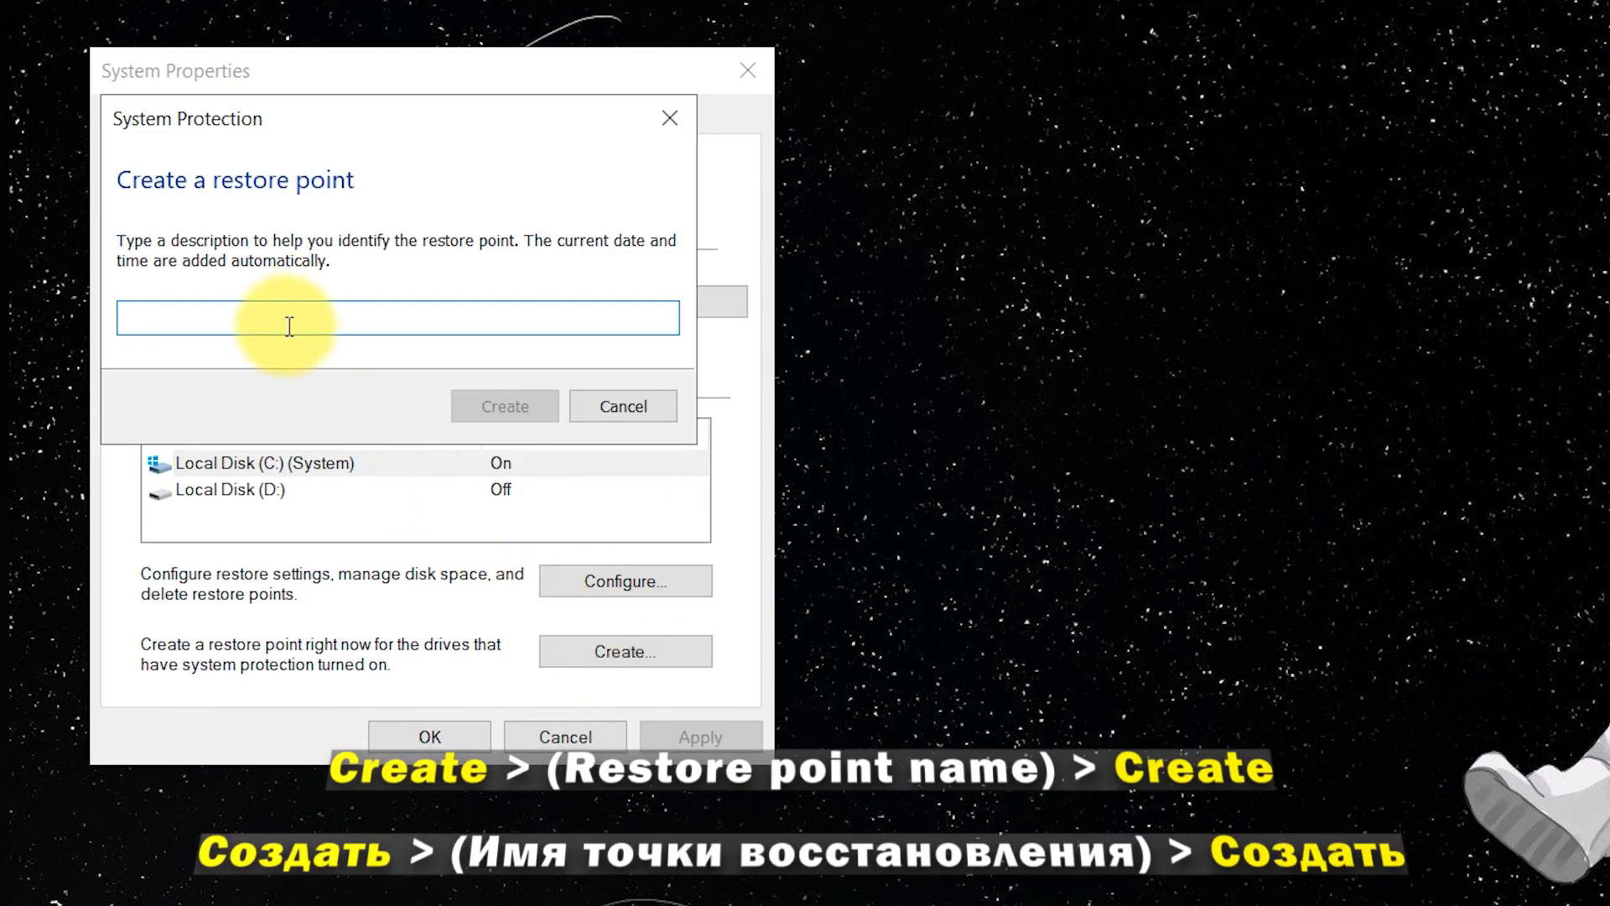
pyautogui.write('21.1.2022')
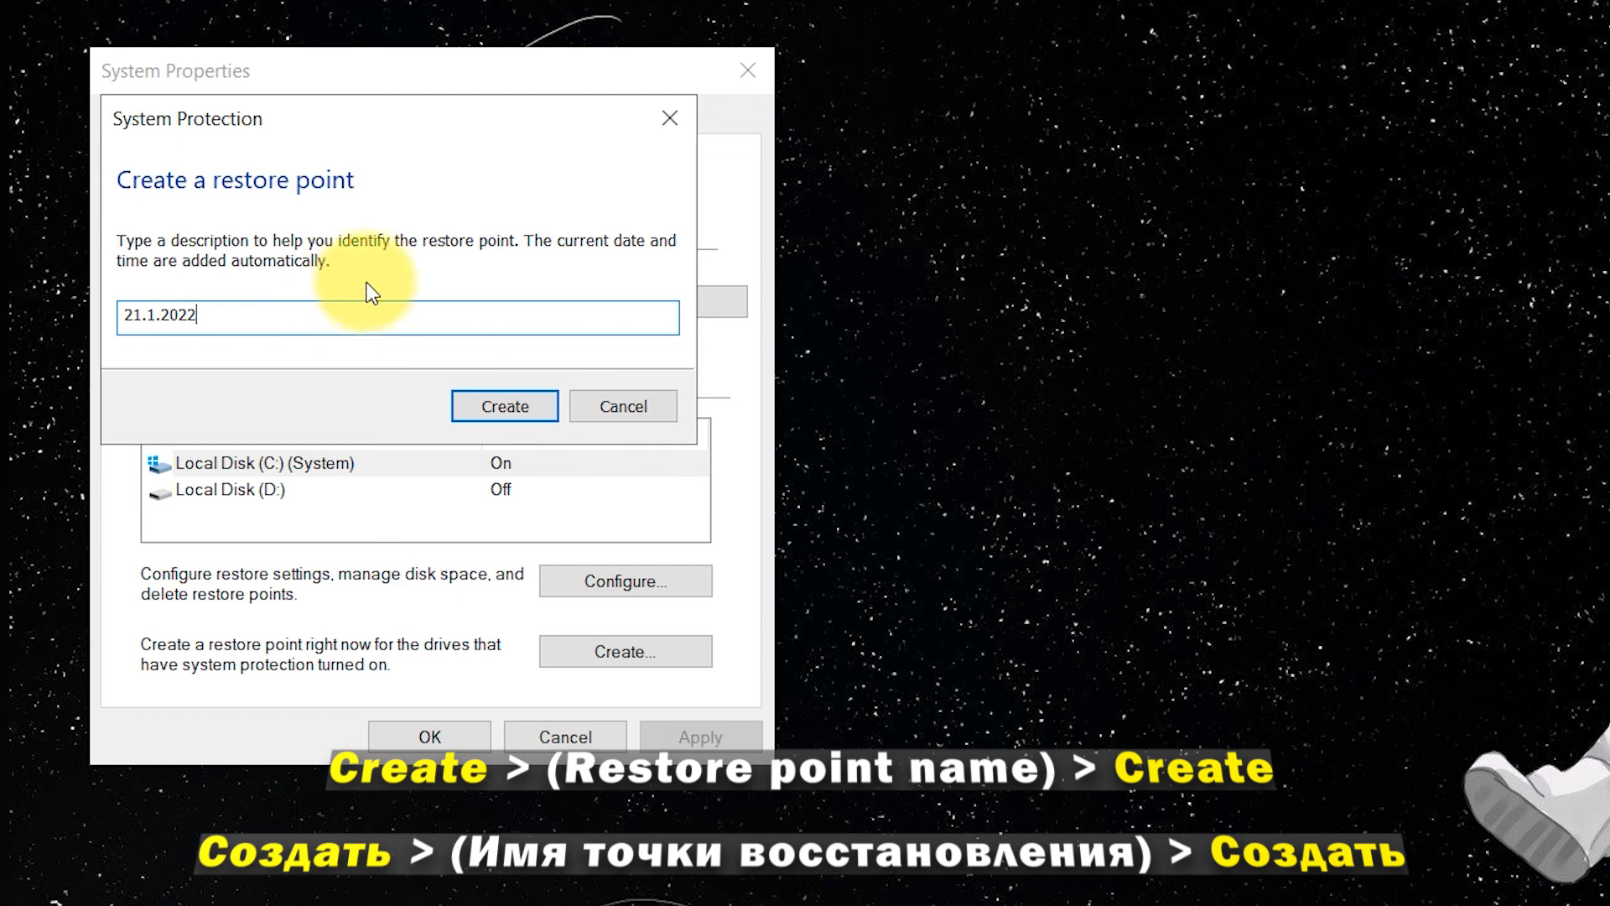
pyautogui.click(522, 408)
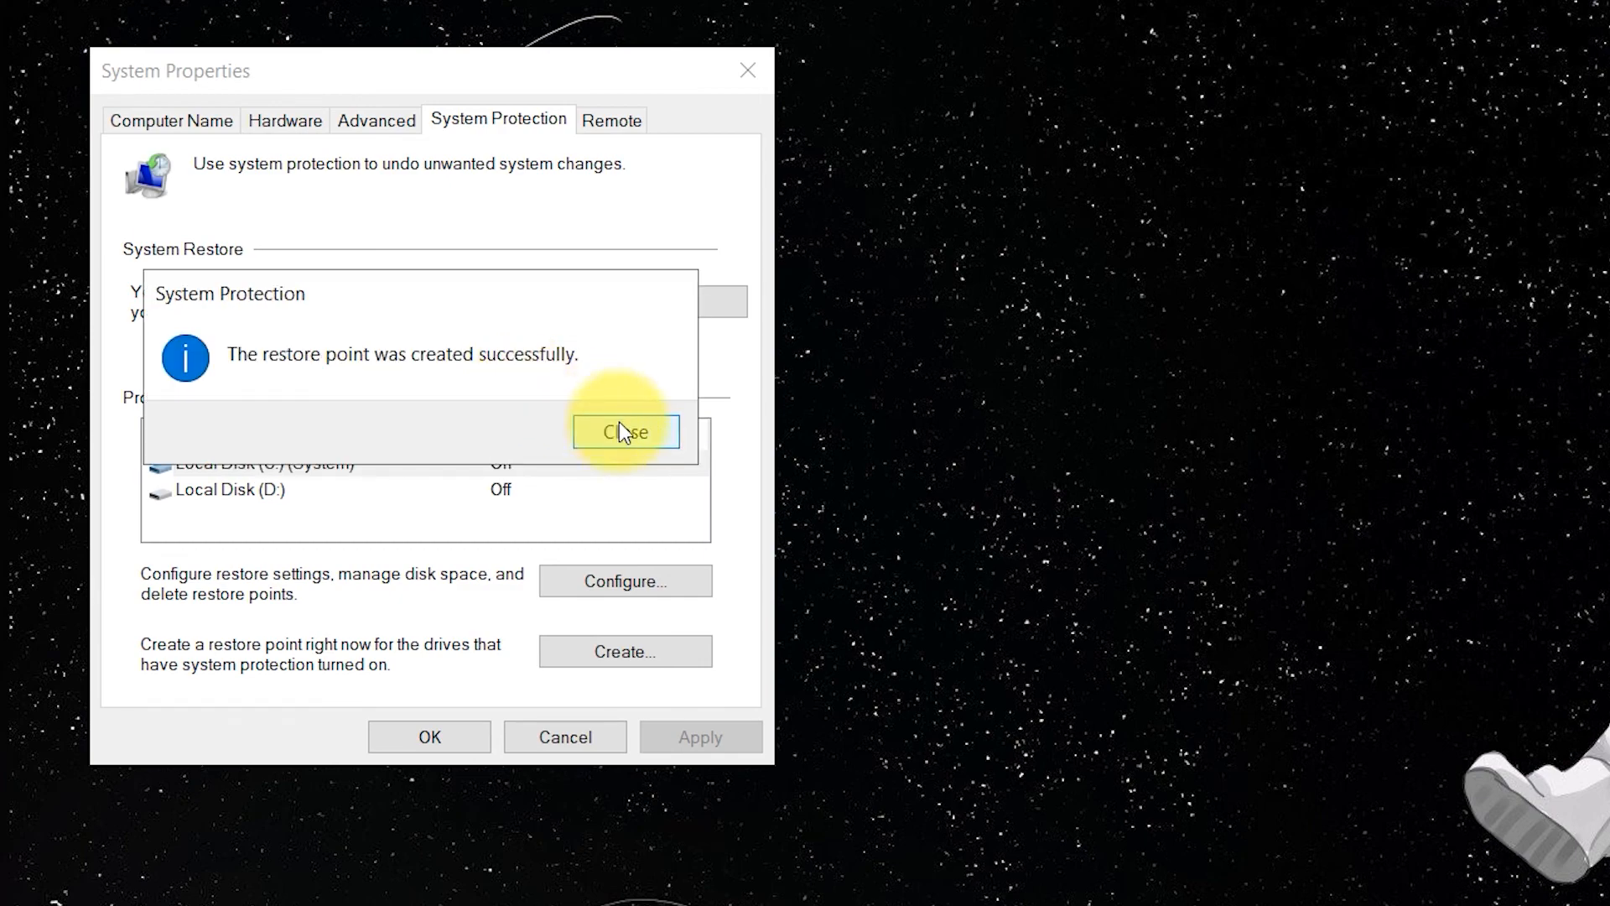
pyautogui.click(621, 431)
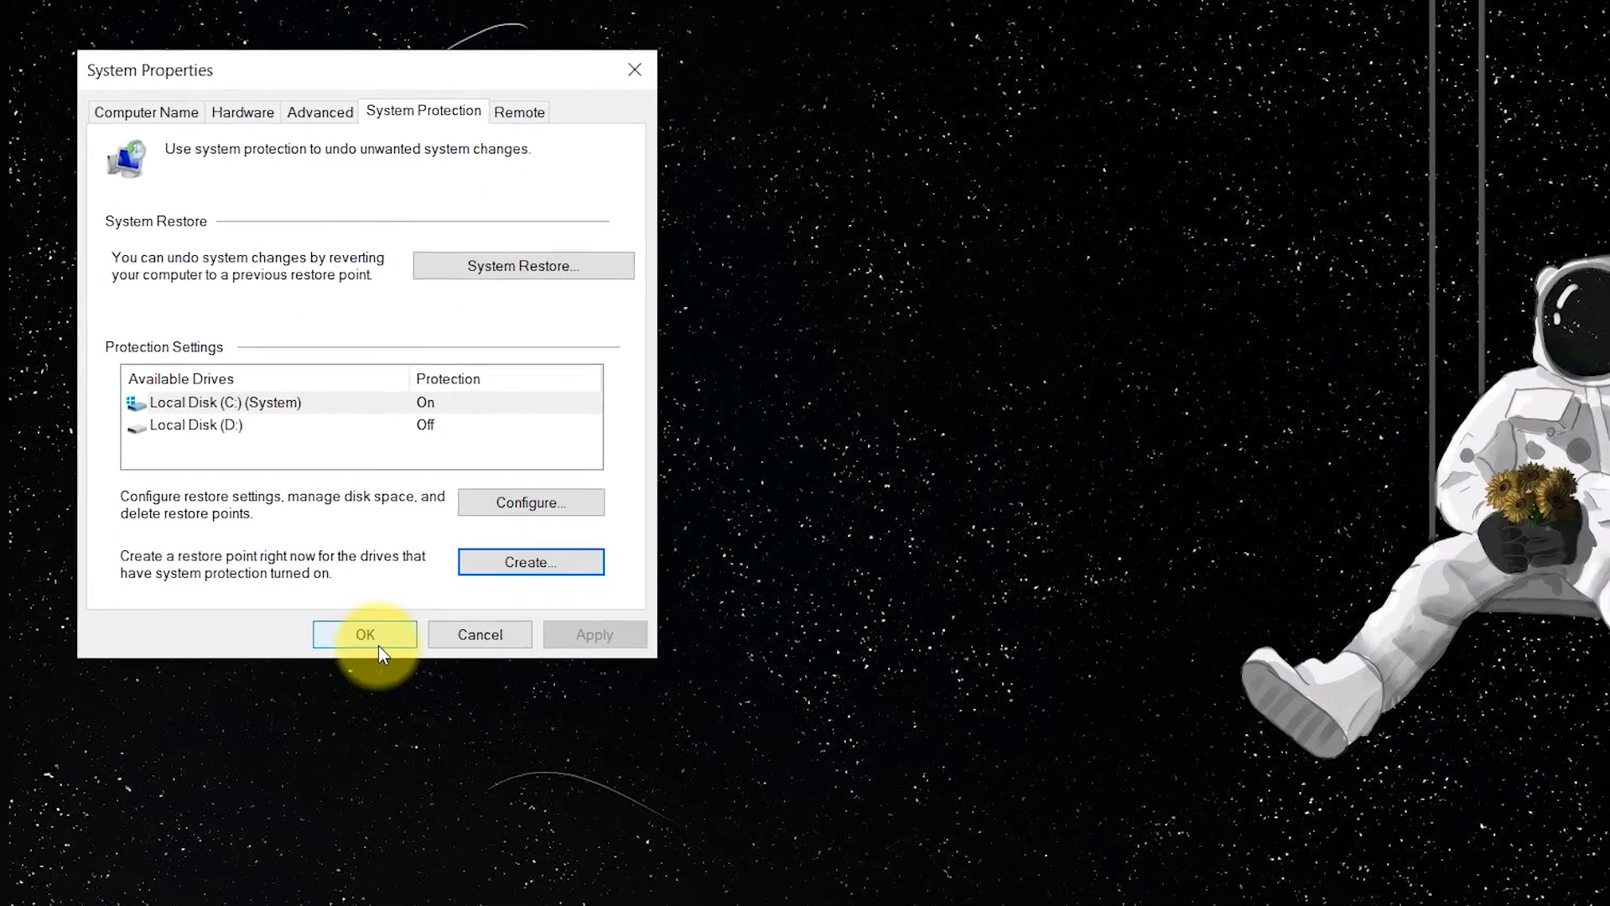
pyautogui.click(382, 654)
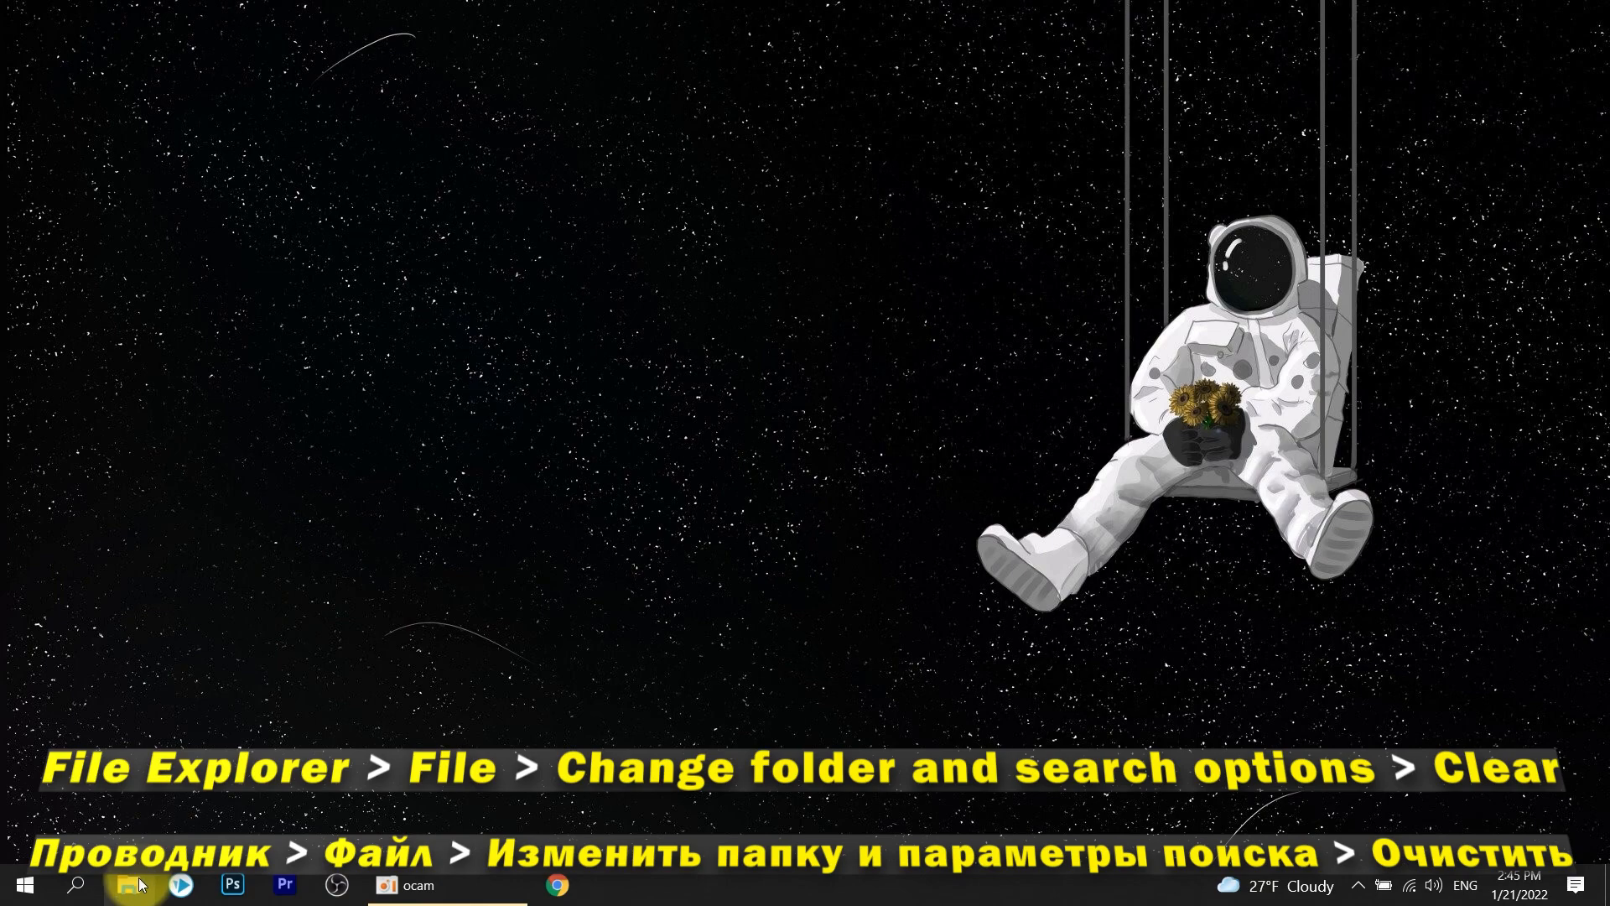
# Step: Open This PC in File Explorer and clear the File Explorer history in the folder and search options
pyautogui.click(139, 879)
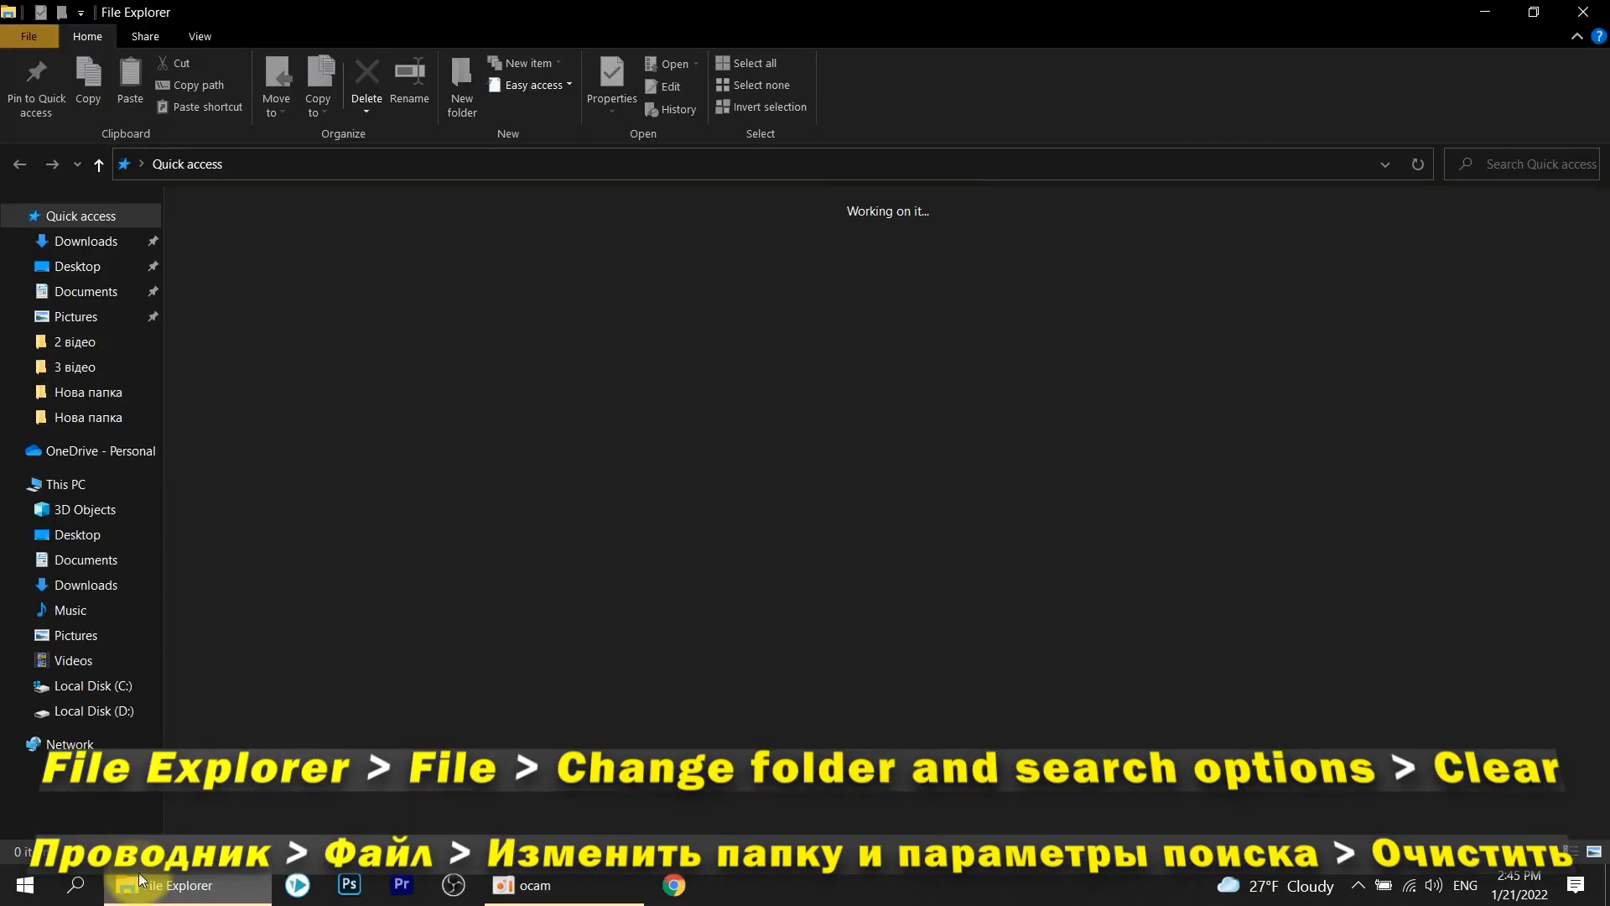
pyautogui.click(105, 480)
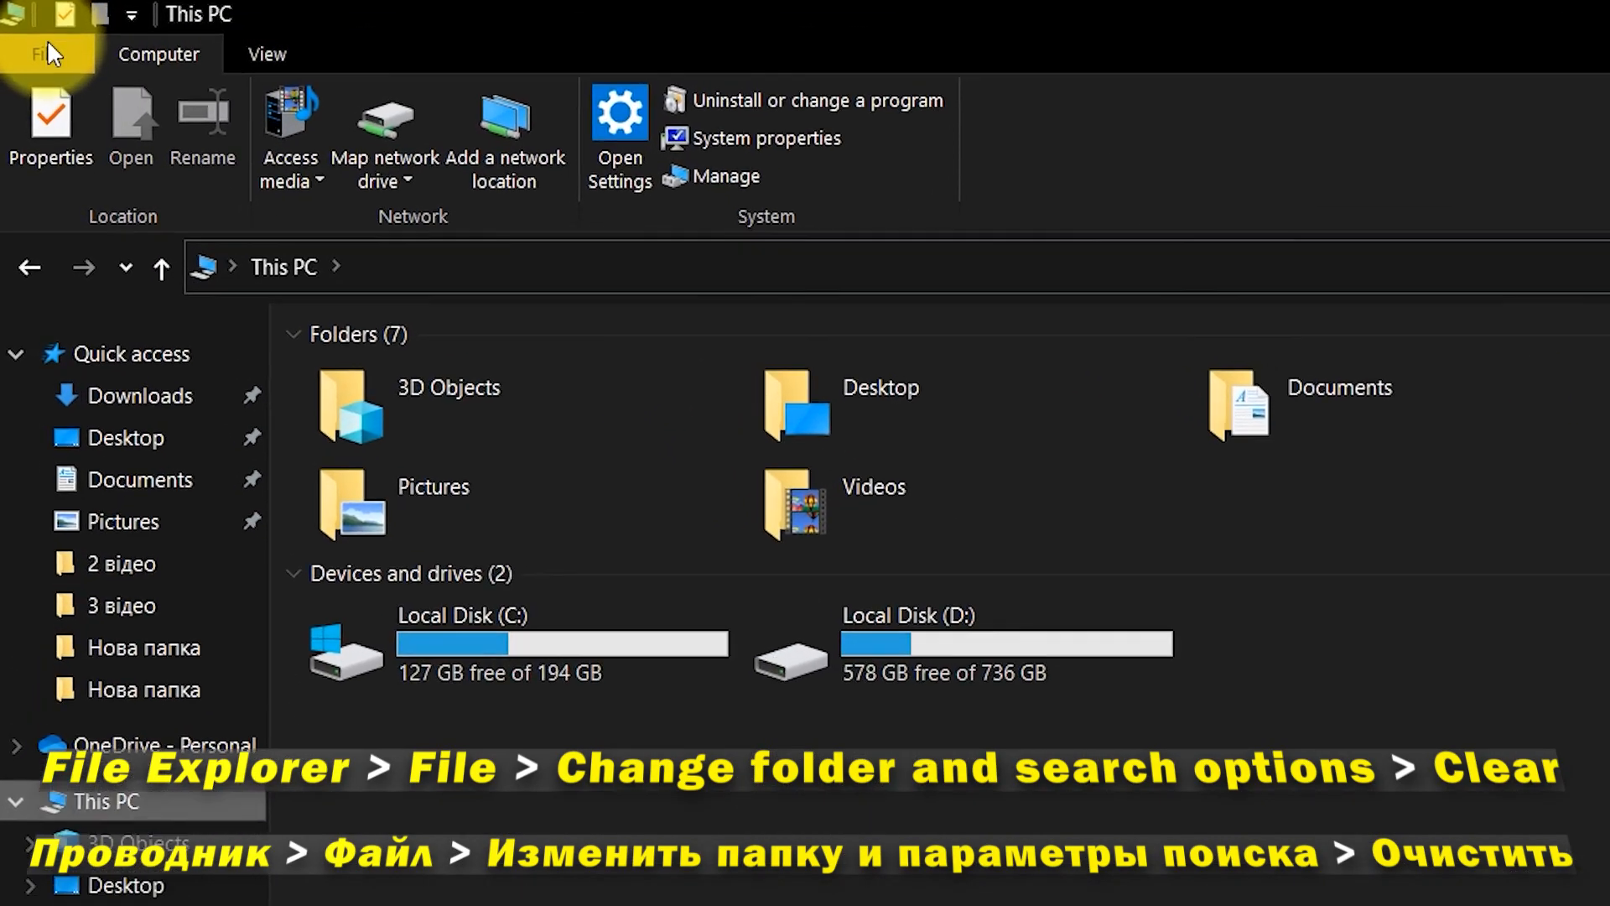
pyautogui.click(29, 36)
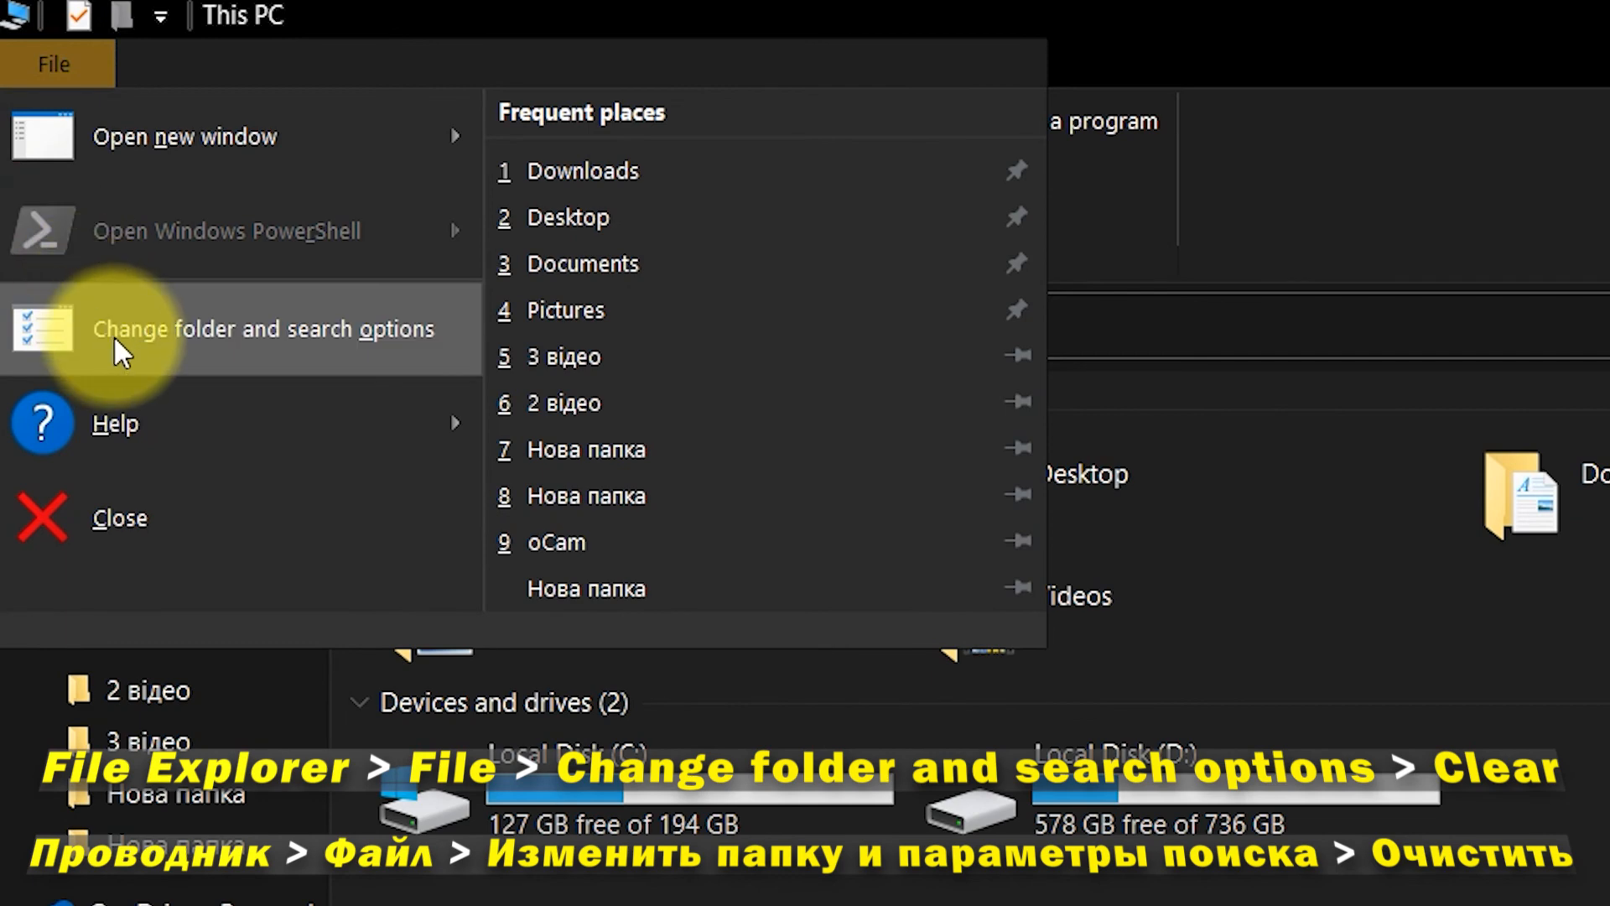
pyautogui.click(114, 335)
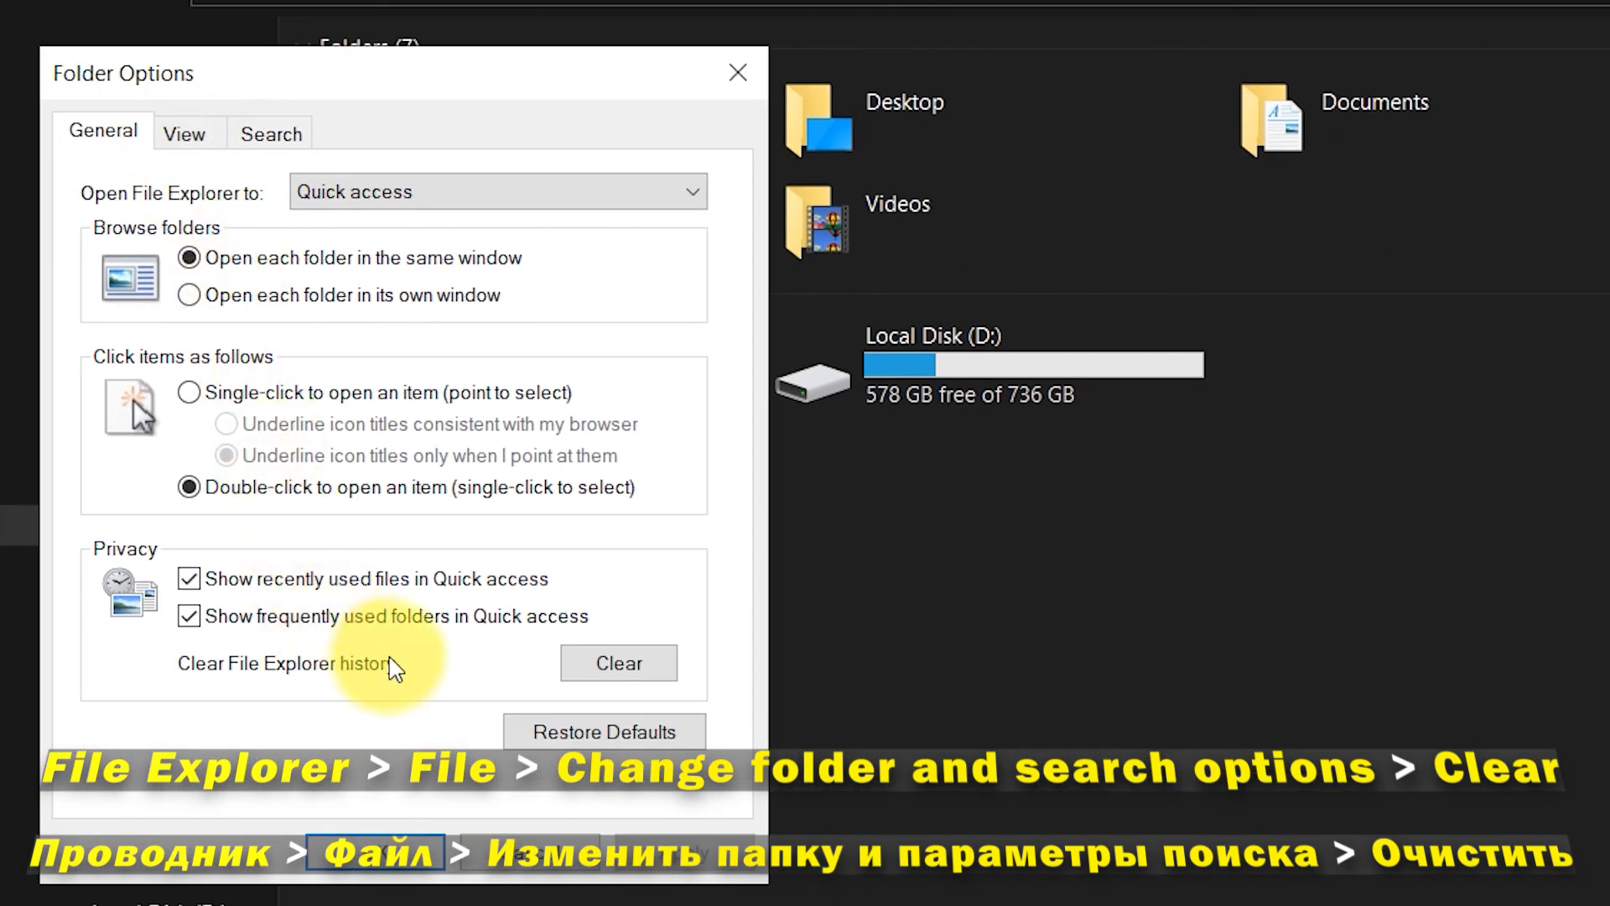
pyautogui.click(629, 667)
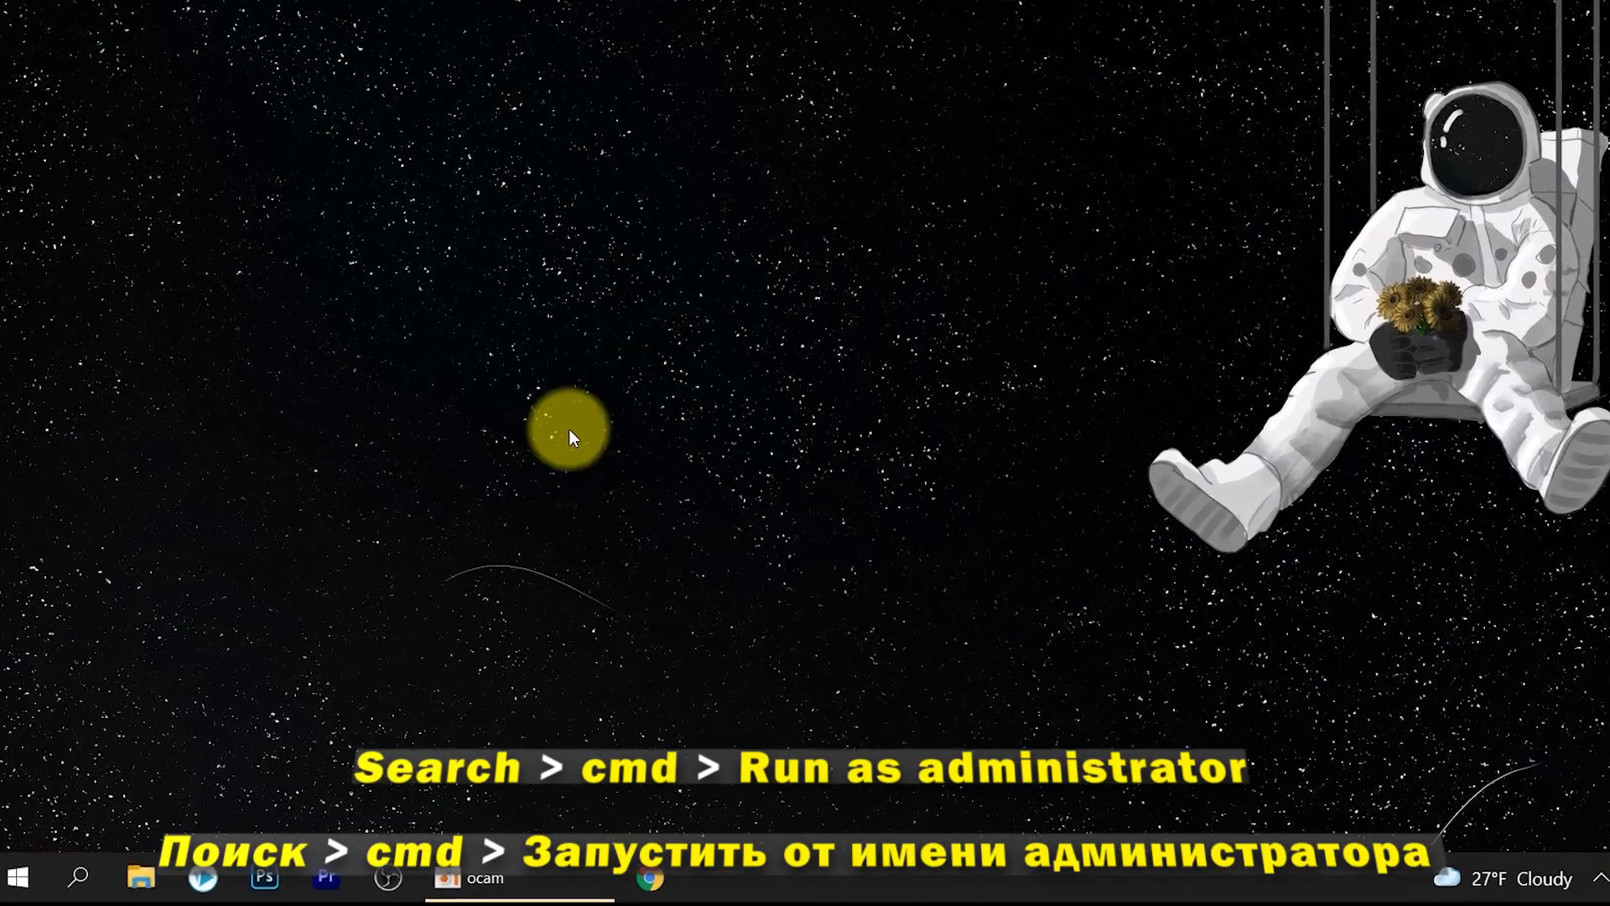
# Step: Search Windows for "cmd" and run Command Prompt as administrator
pyautogui.click(79, 876)
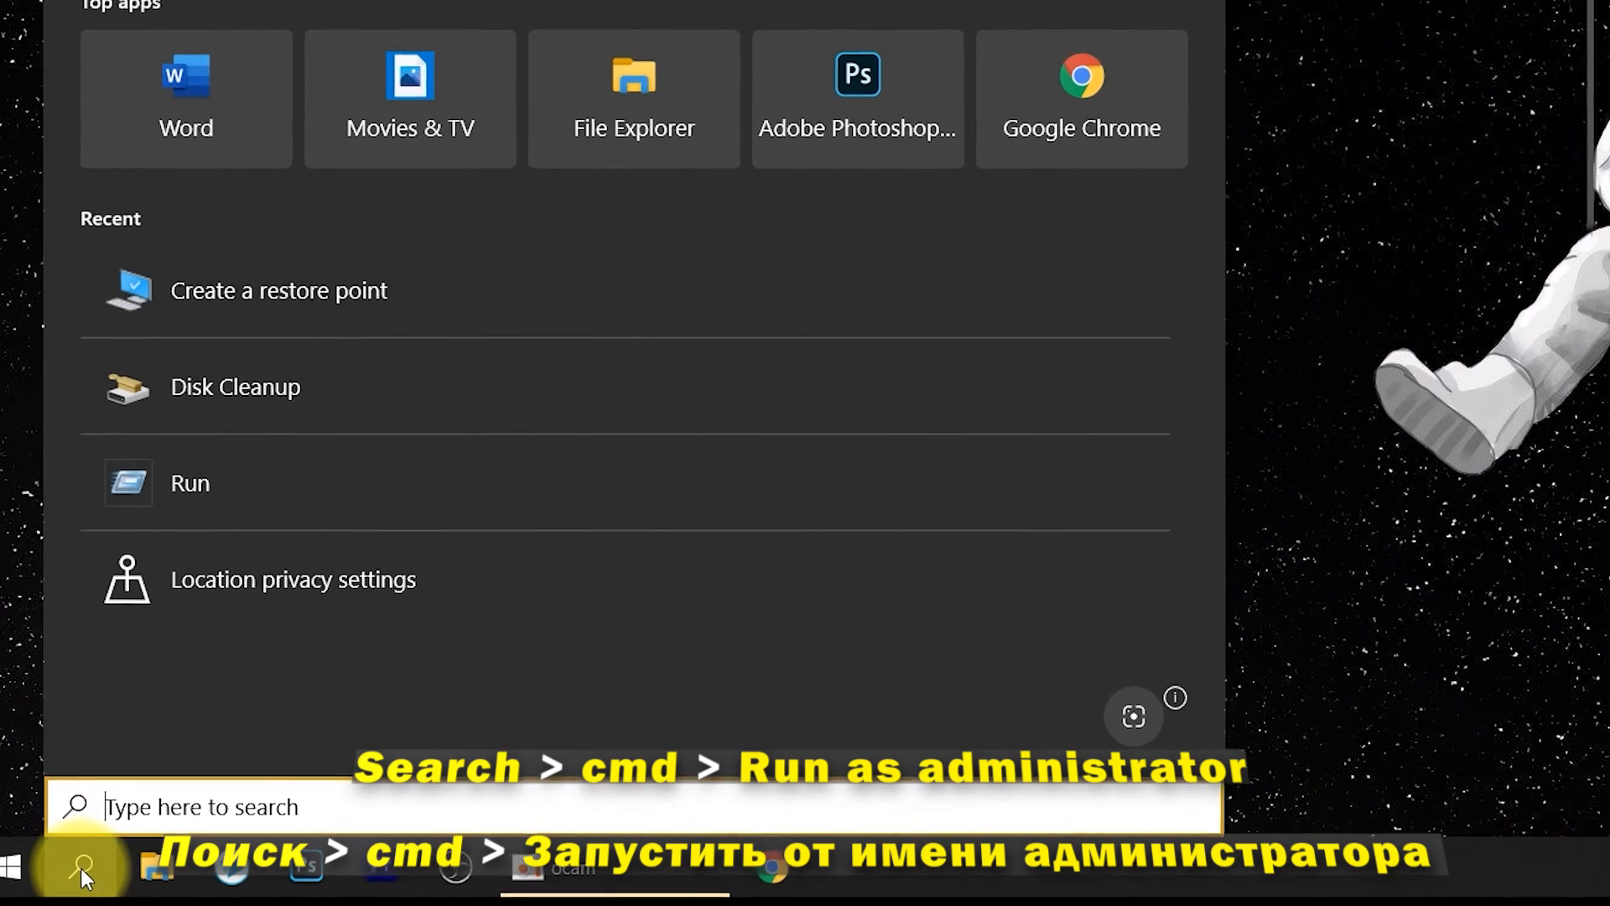
pyautogui.write('cmd')
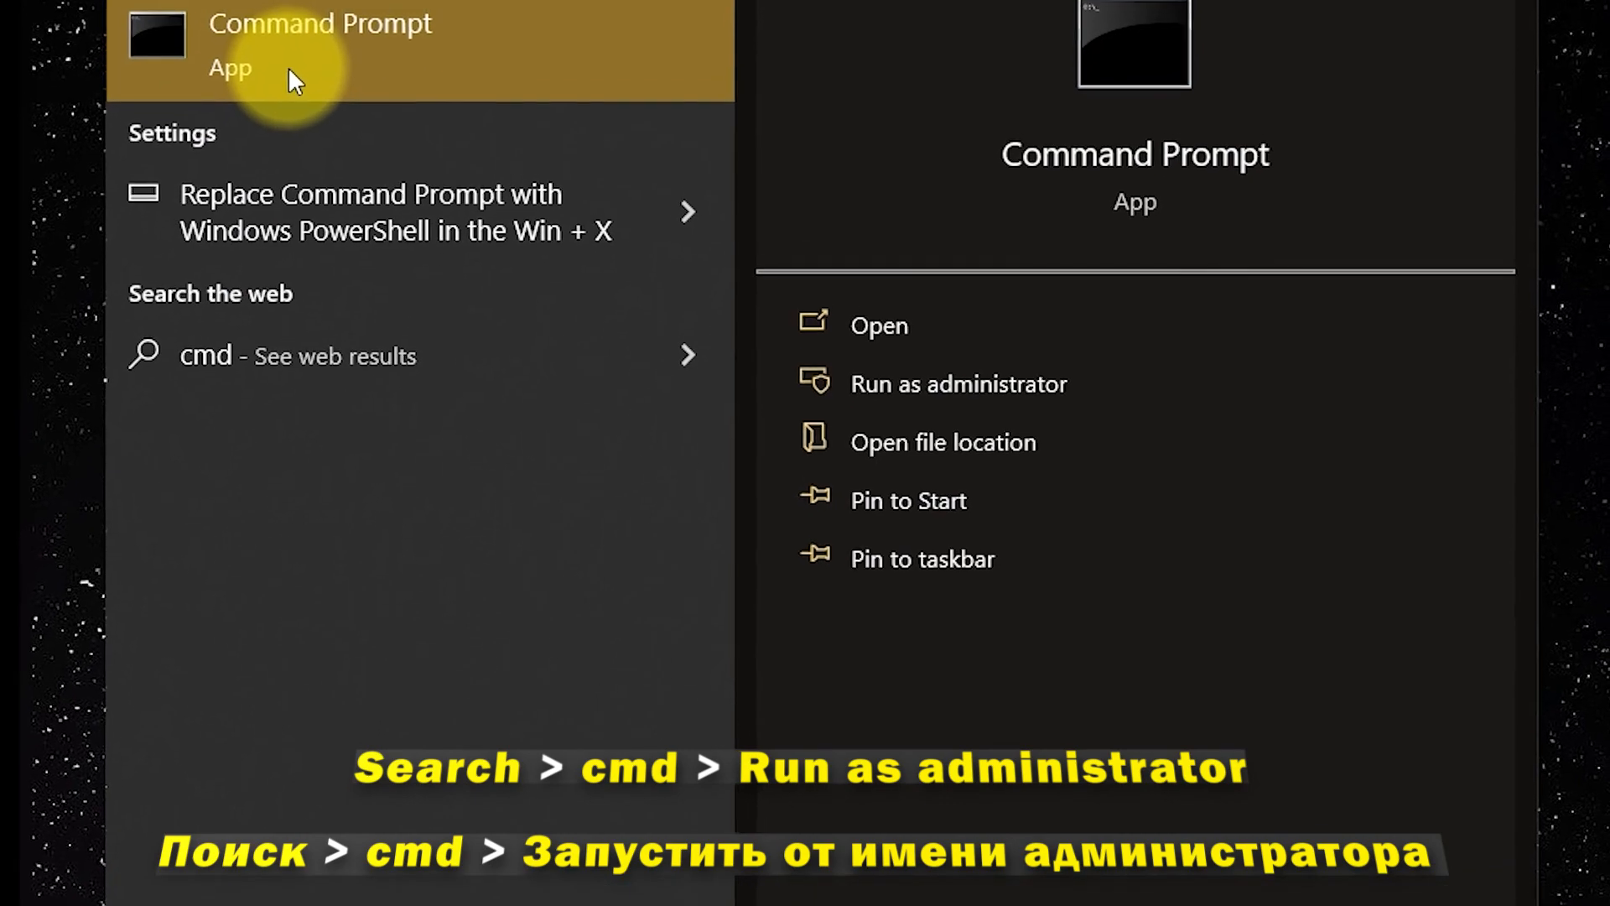
pyautogui.rightClick(292, 40)
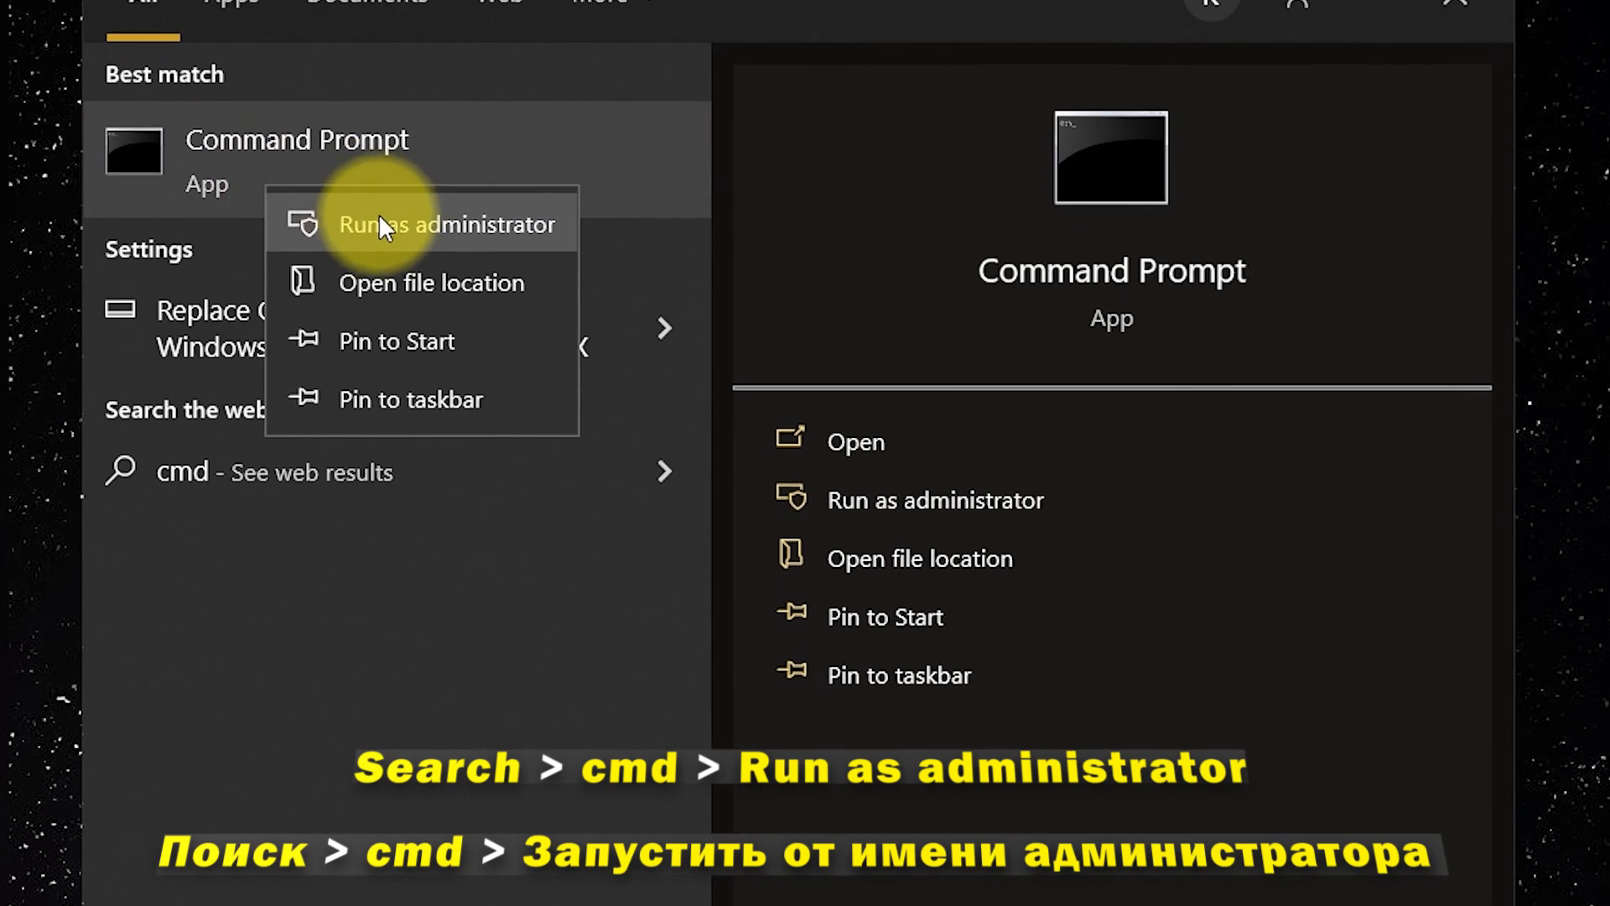
pyautogui.click(411, 202)
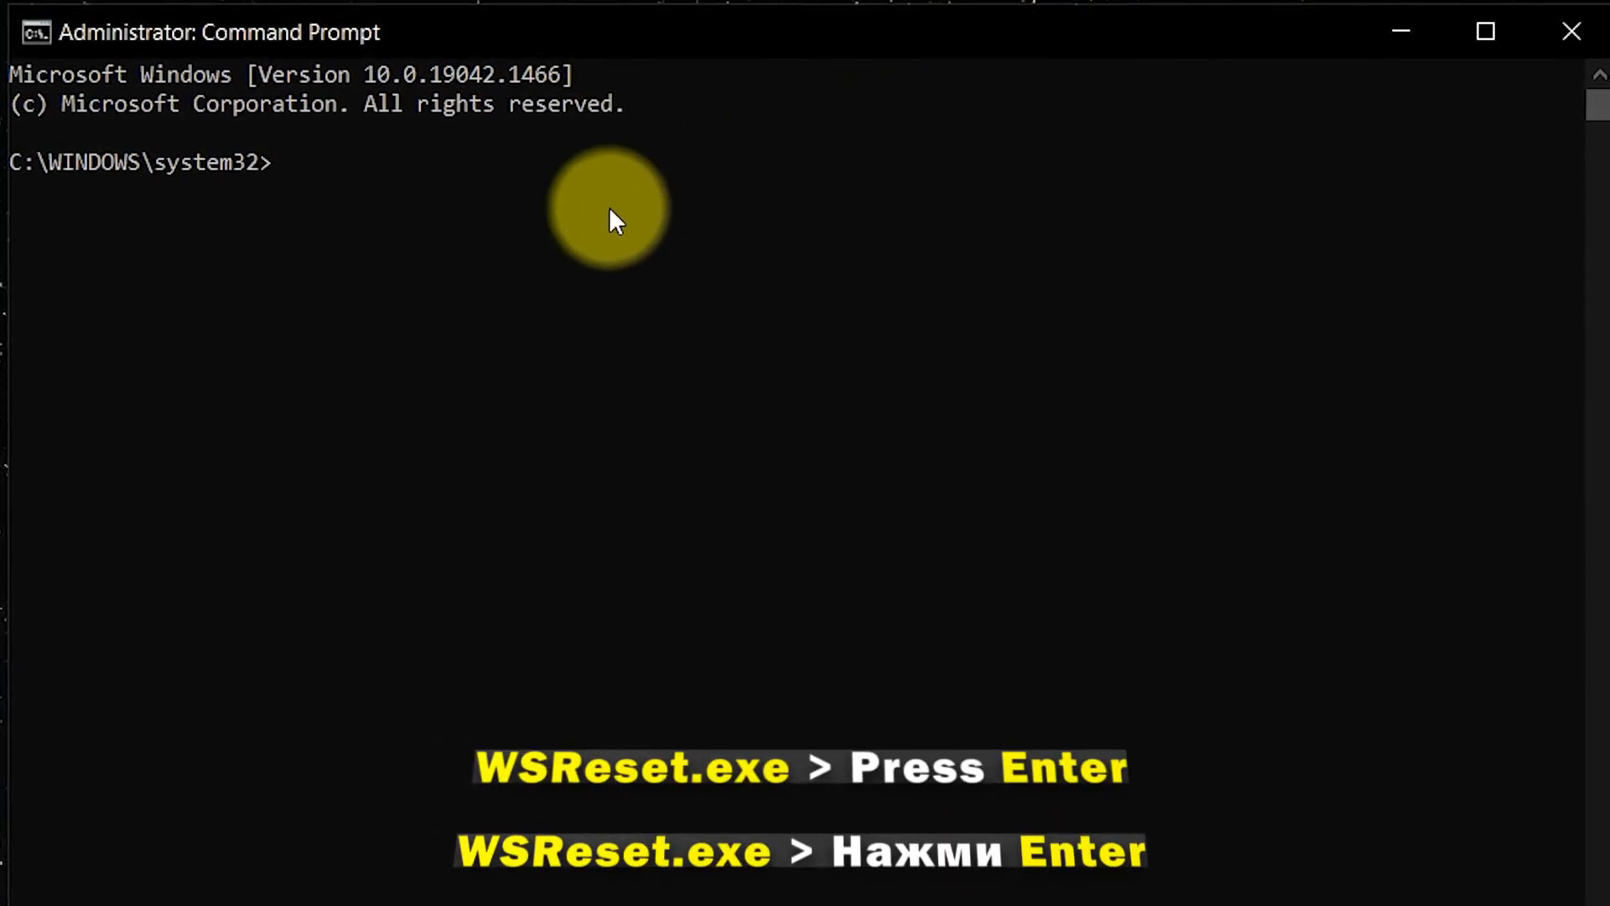
# Step: Reset the Microsoft Store cache with the command WSReset.exe, and close the Store window once it opens
pyautogui.write('W')
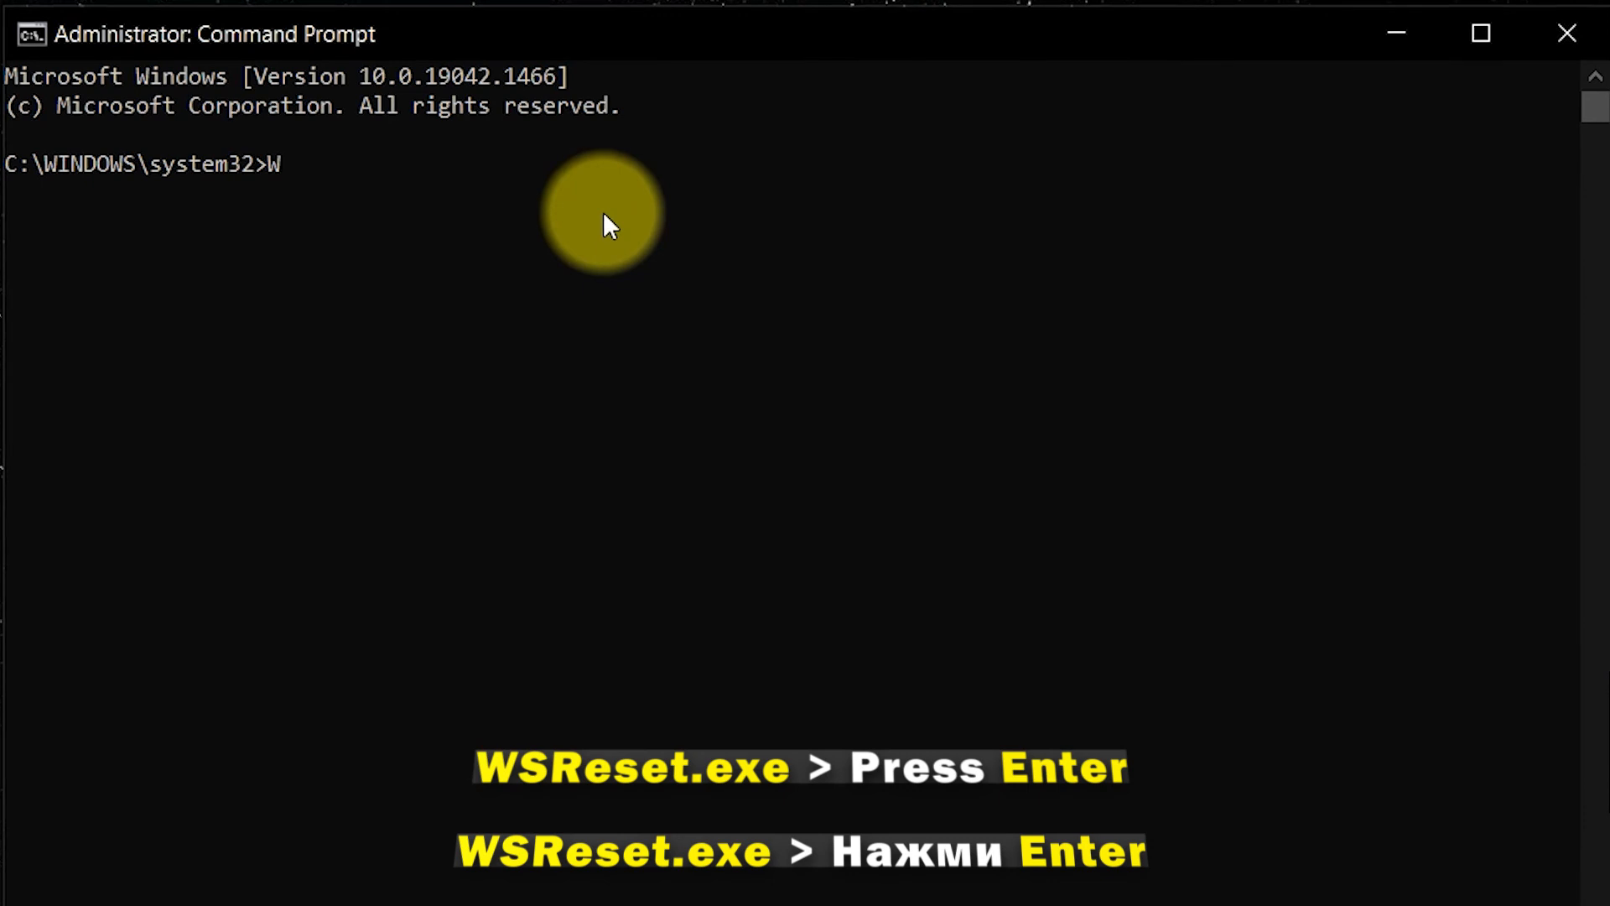
pyautogui.write('SRese')
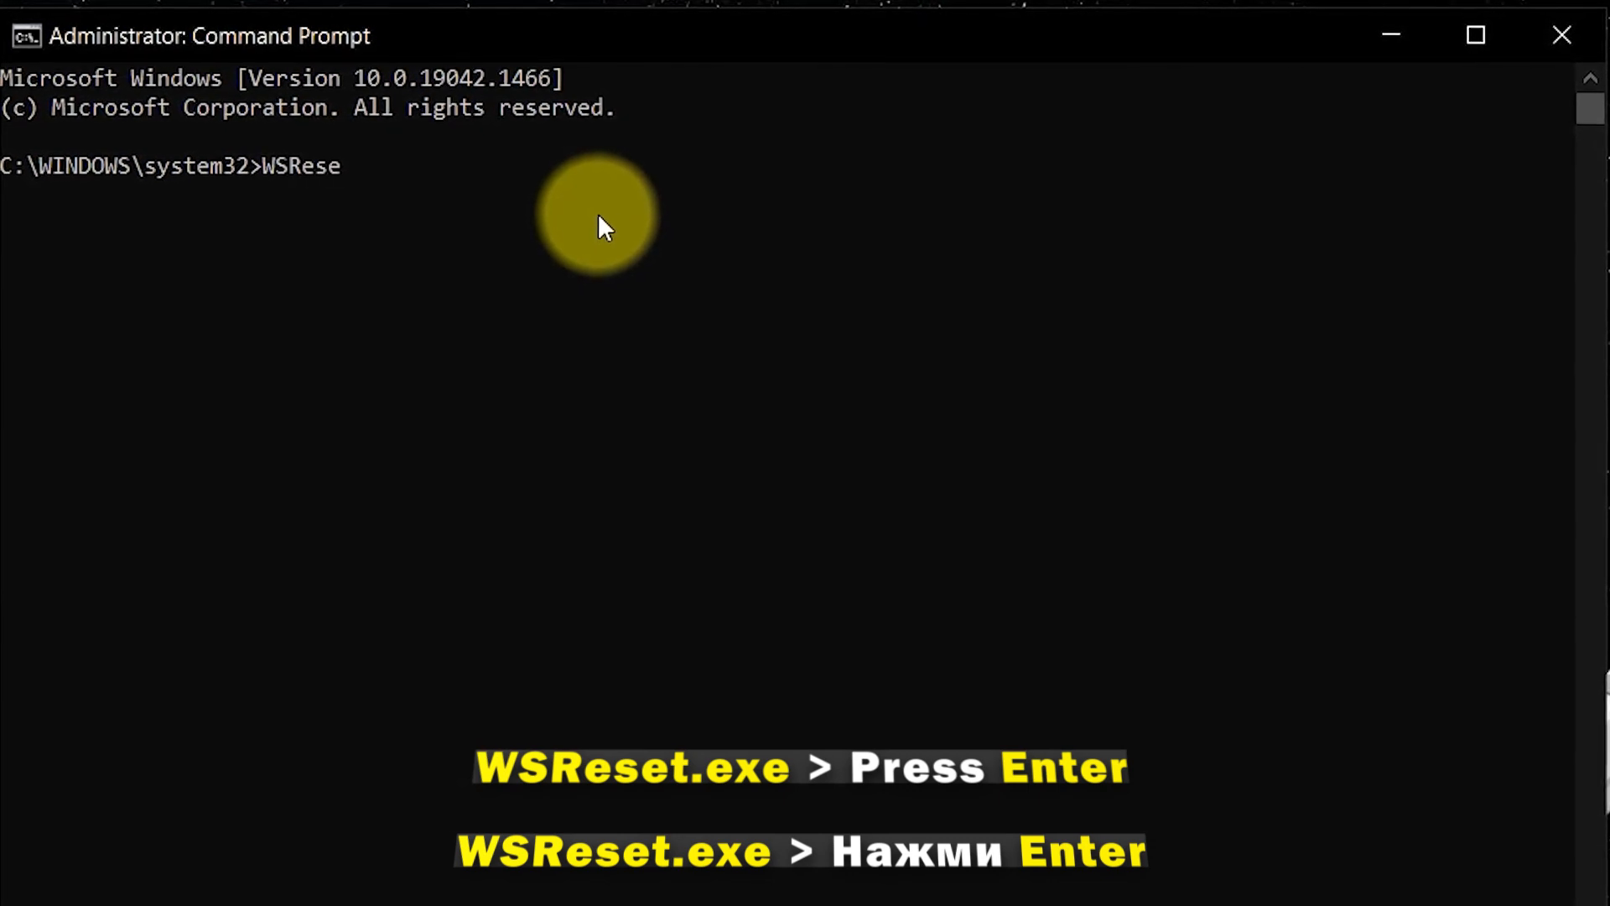
pyautogui.write('t.')
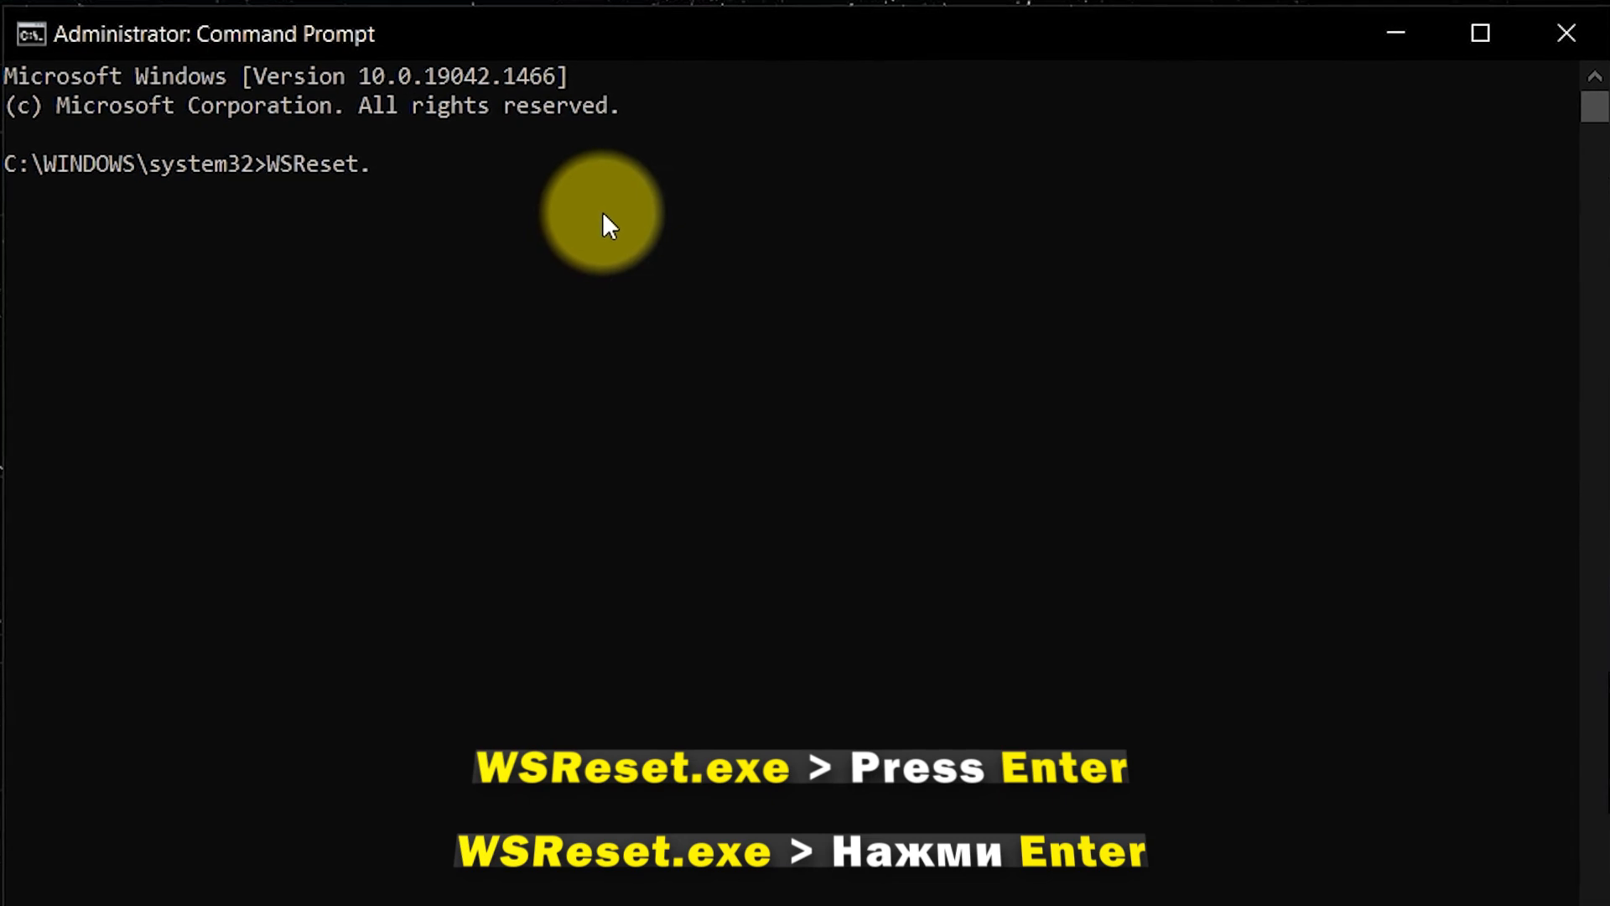
pyautogui.write('exe')
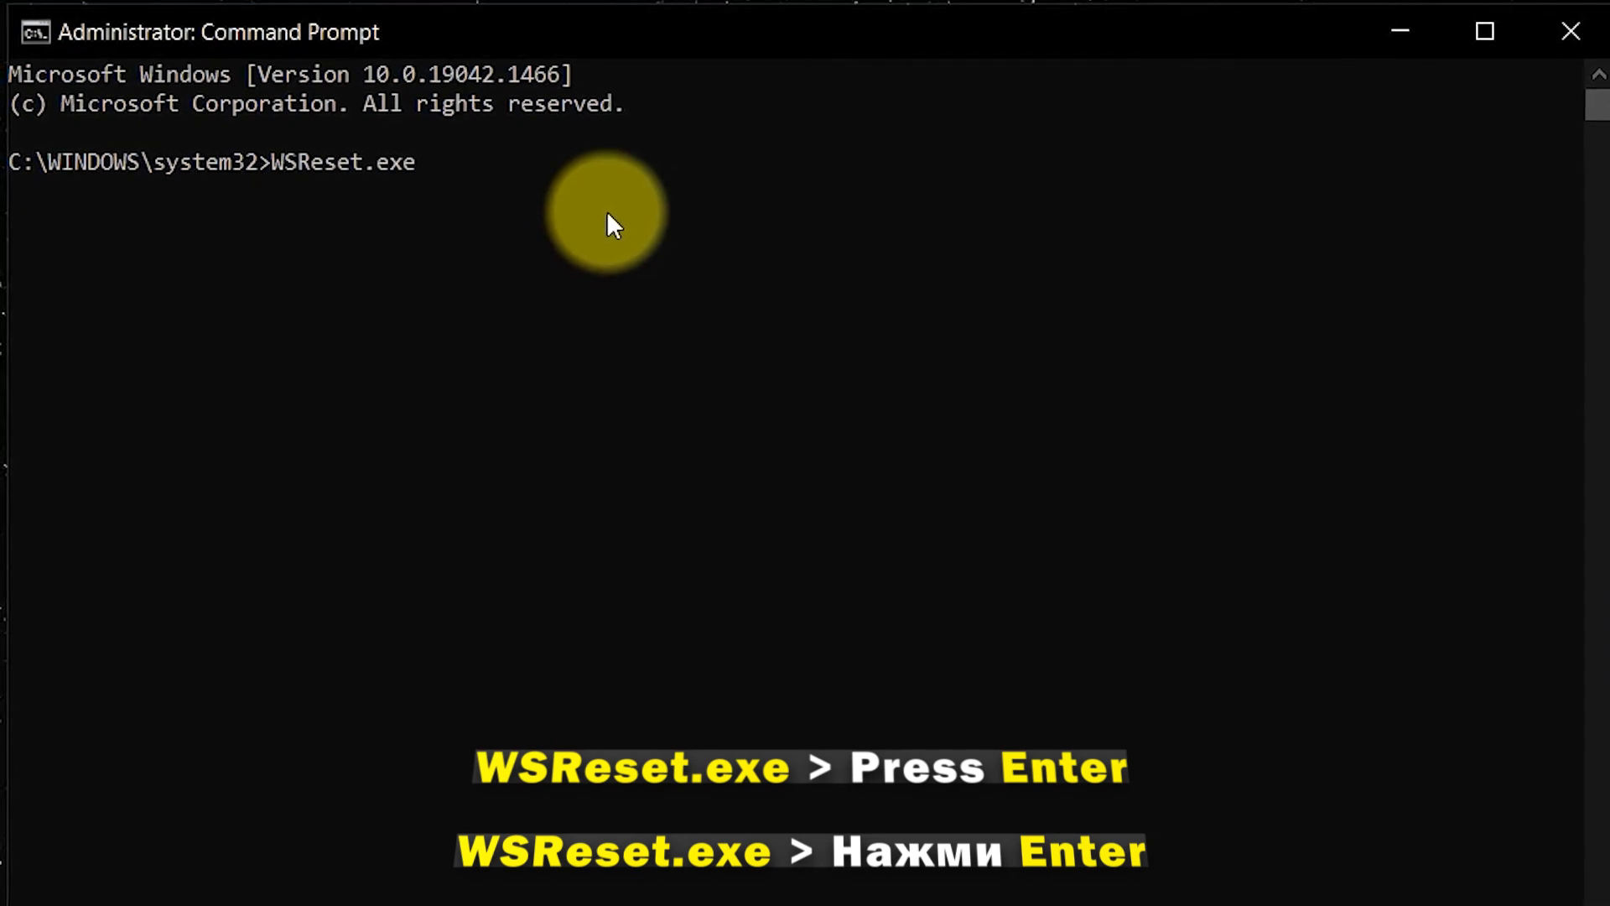
pyautogui.press('Return')
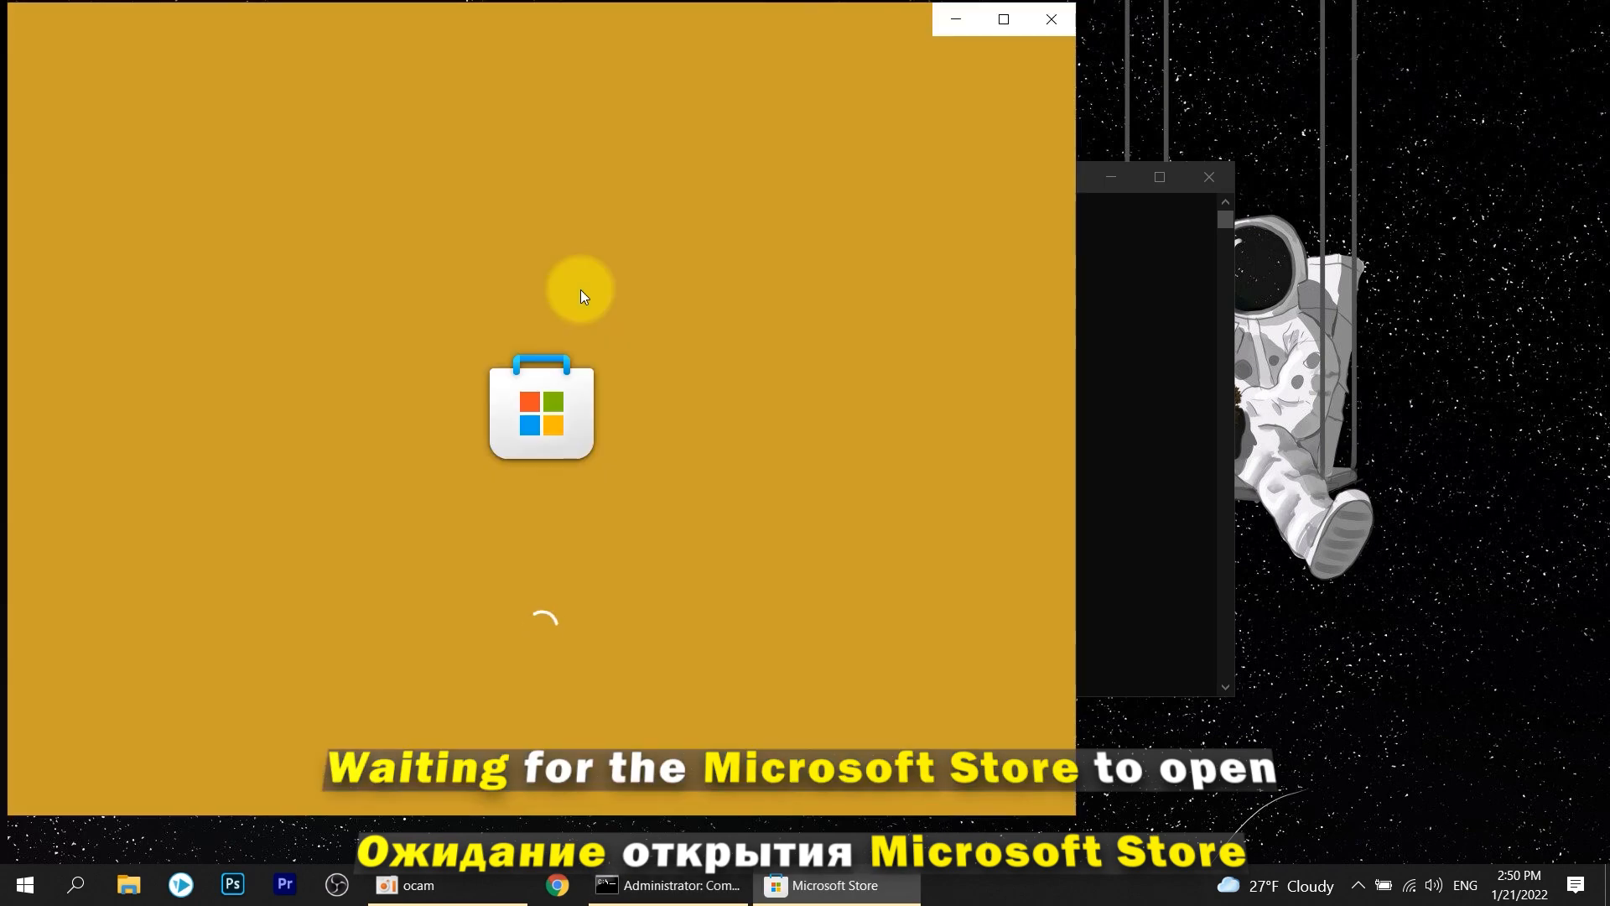
pyautogui.click(1054, 17)
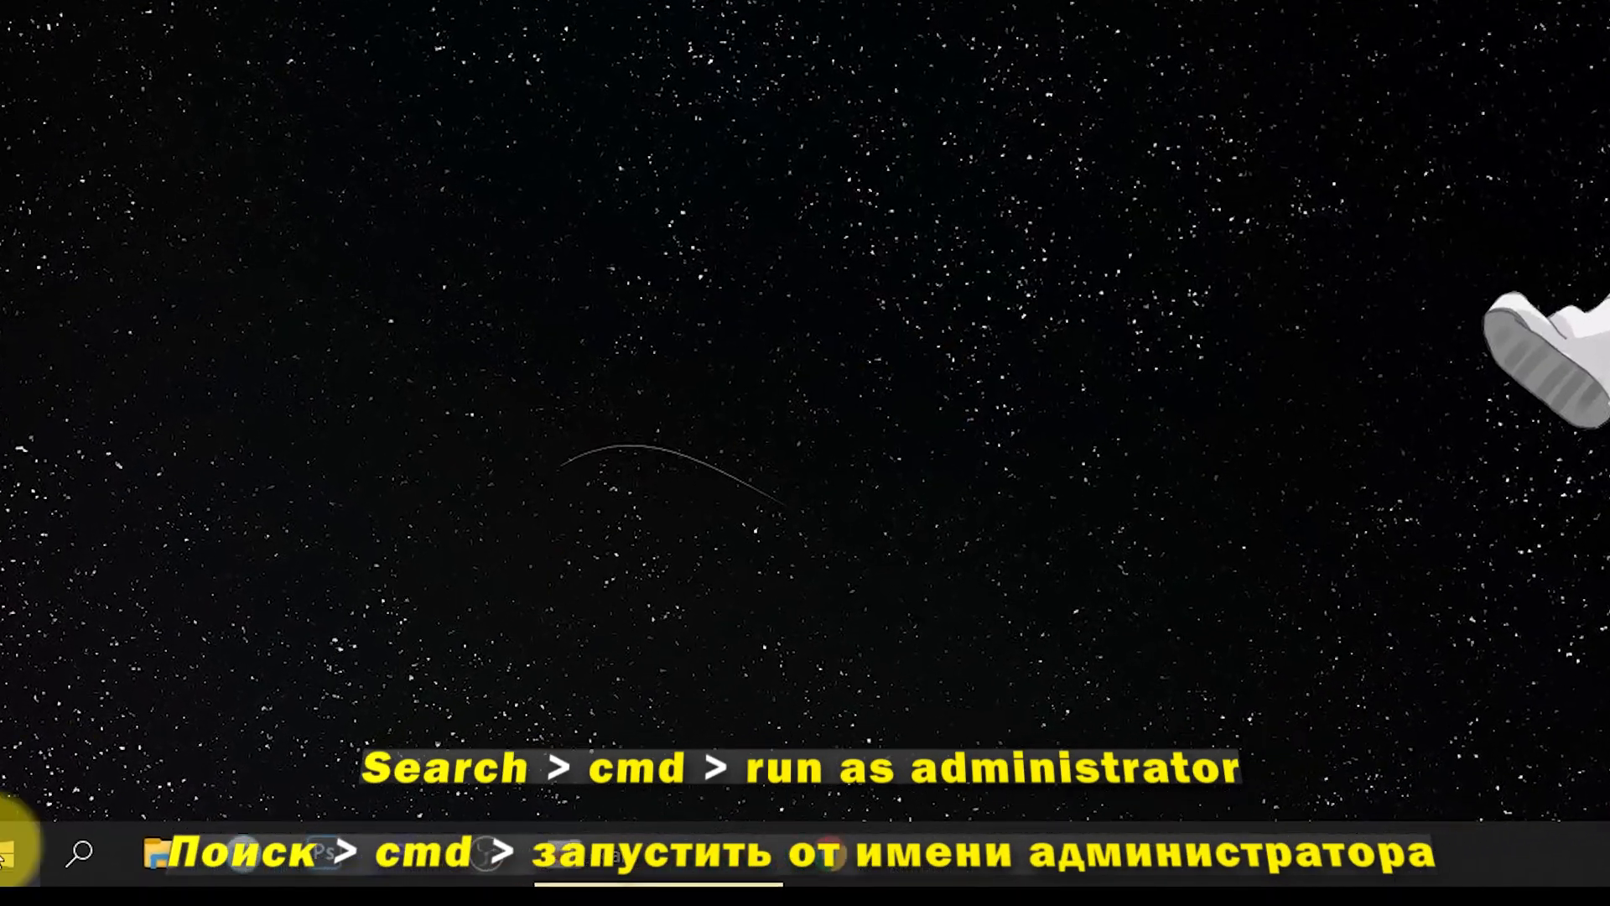
# Step: Run Command Prompt as administrator from a search for "cmd", flush the DNS cache with ipconfig/flushdns, and close the prompt
pyautogui.click(7, 851)
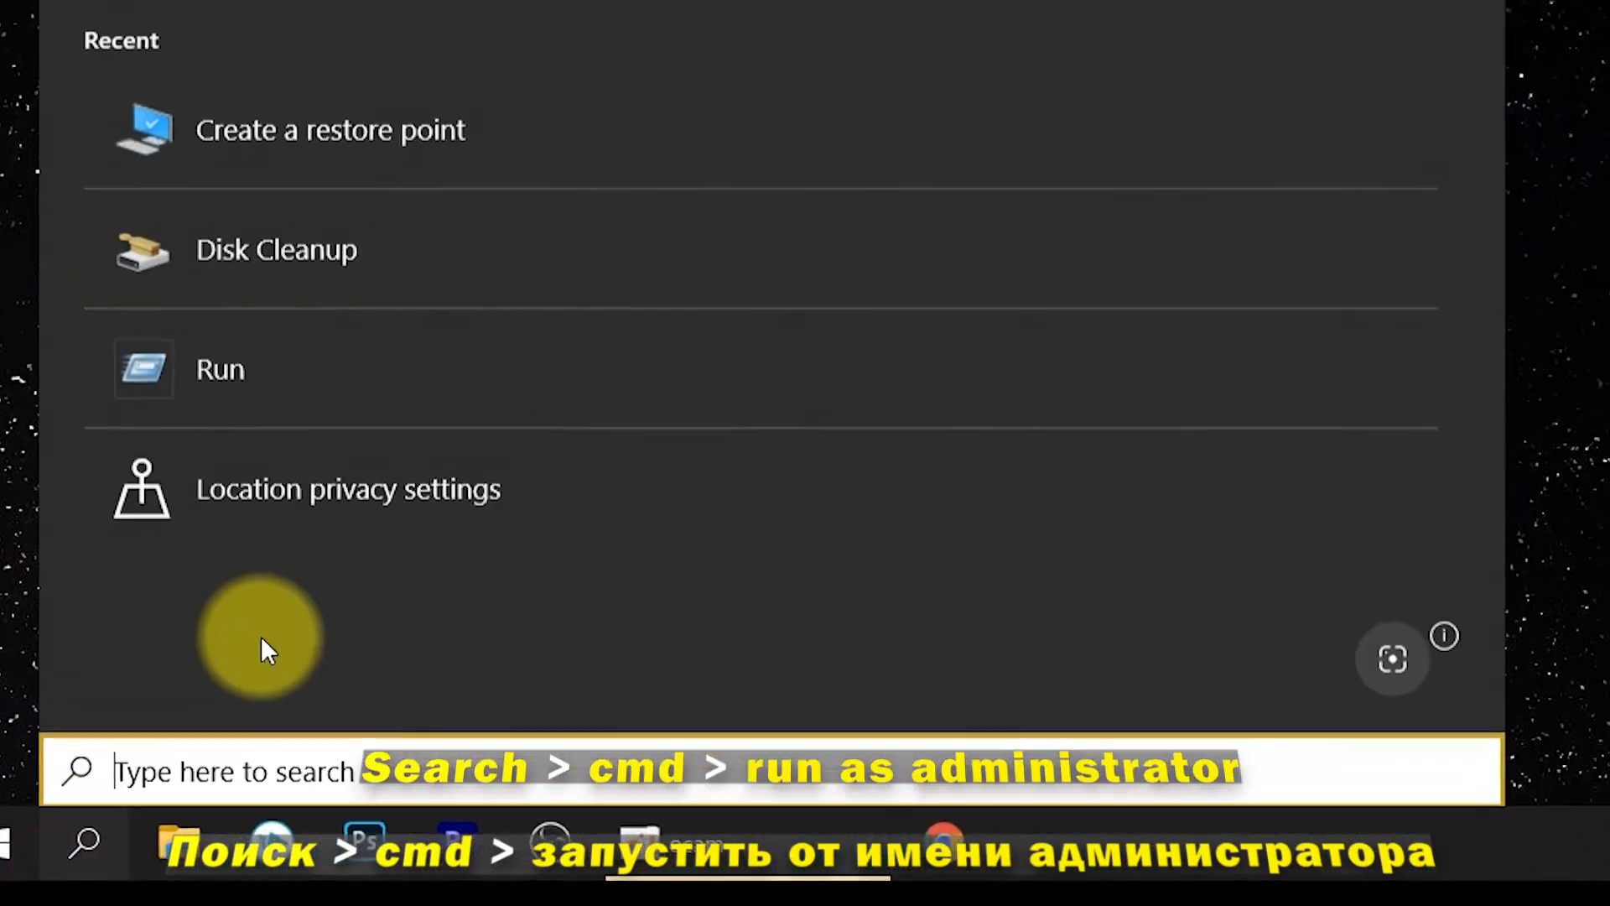
pyautogui.write('cmd')
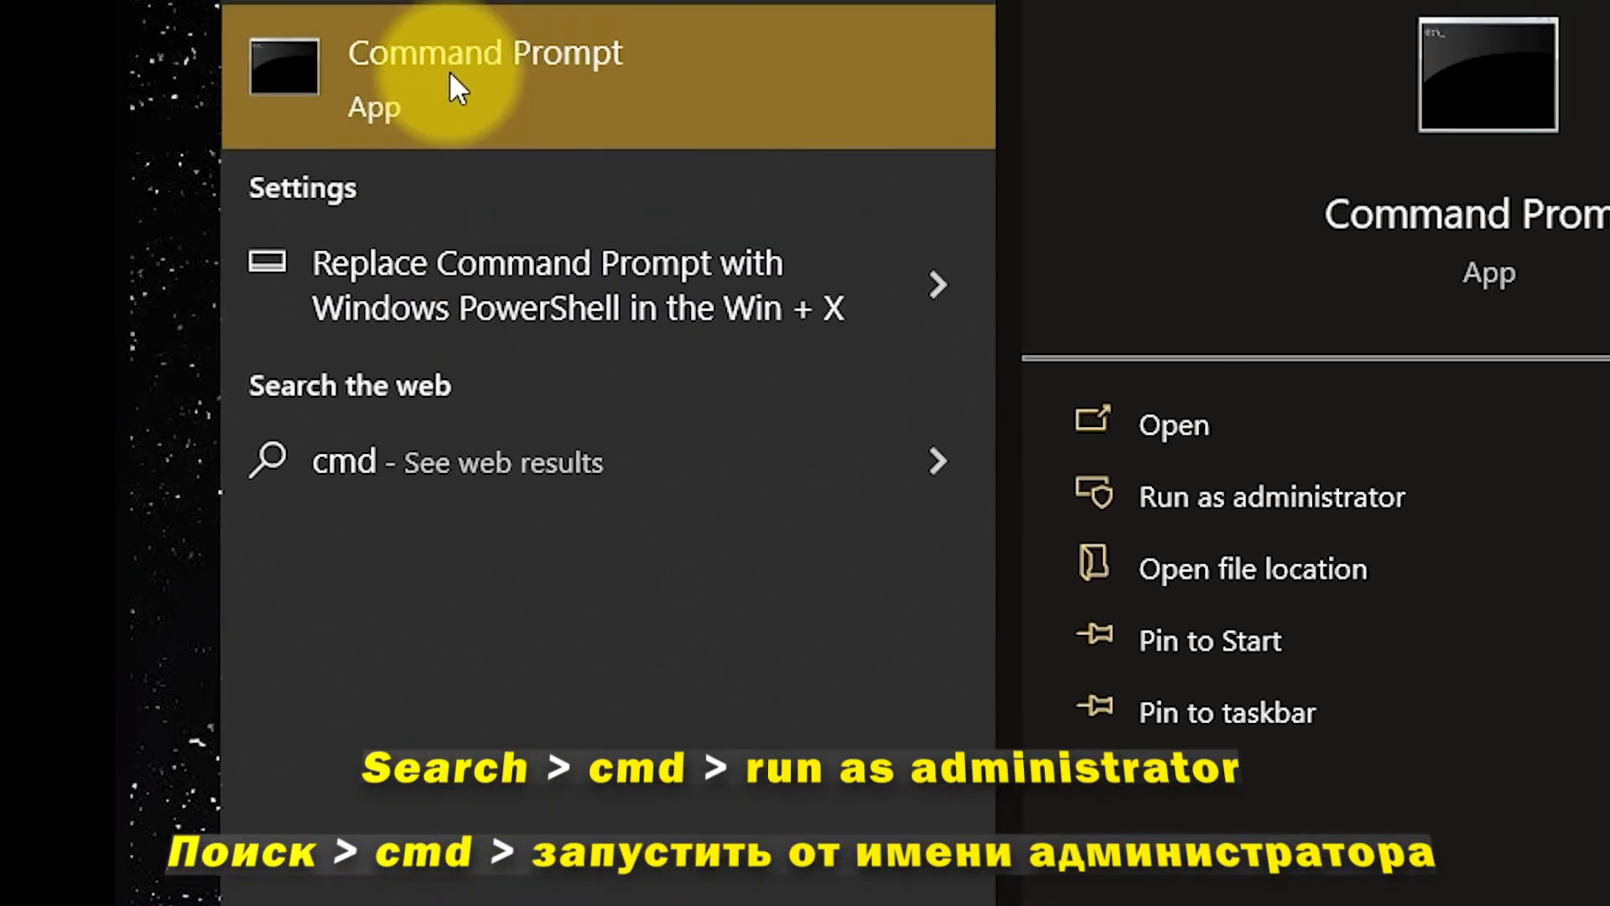
pyautogui.rightClick(451, 74)
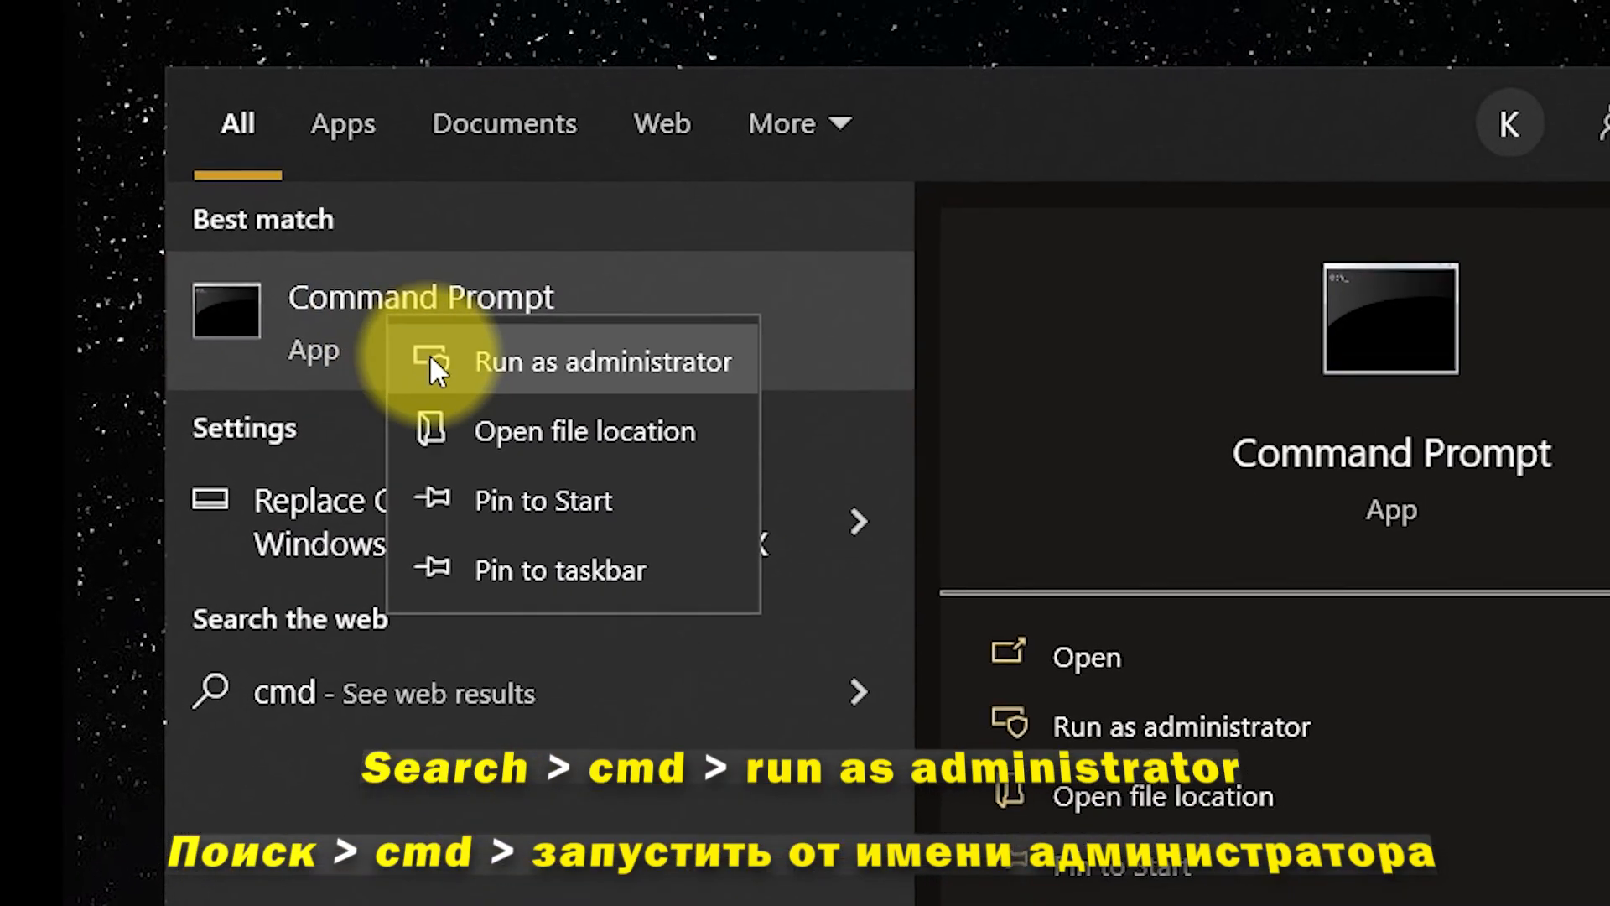
pyautogui.click(495, 113)
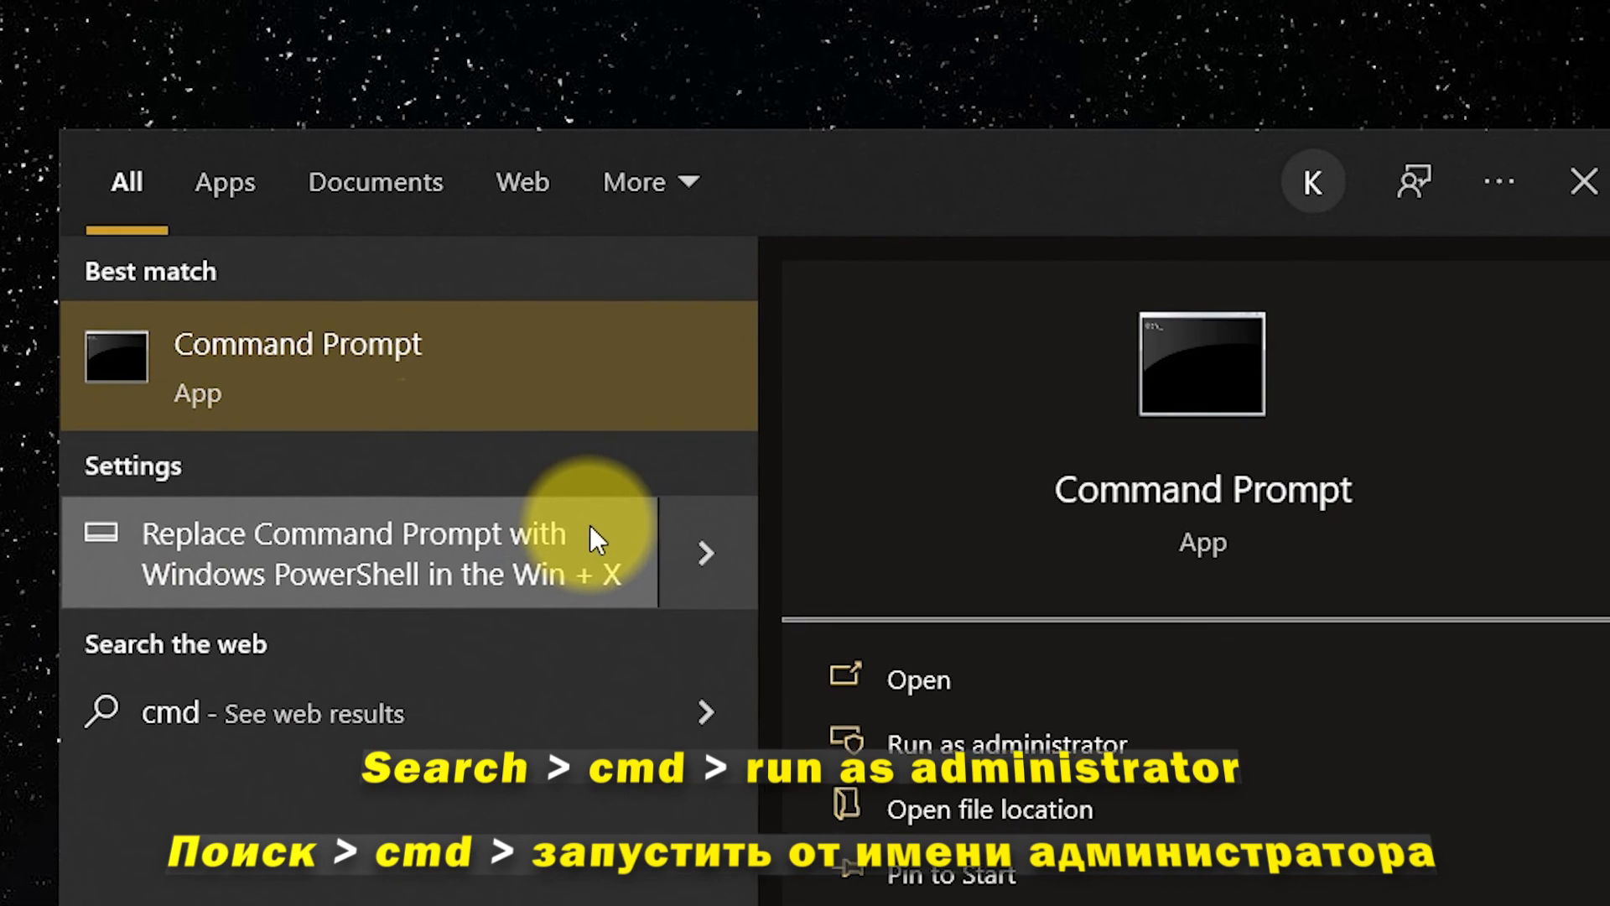
pyautogui.click(1474, 186)
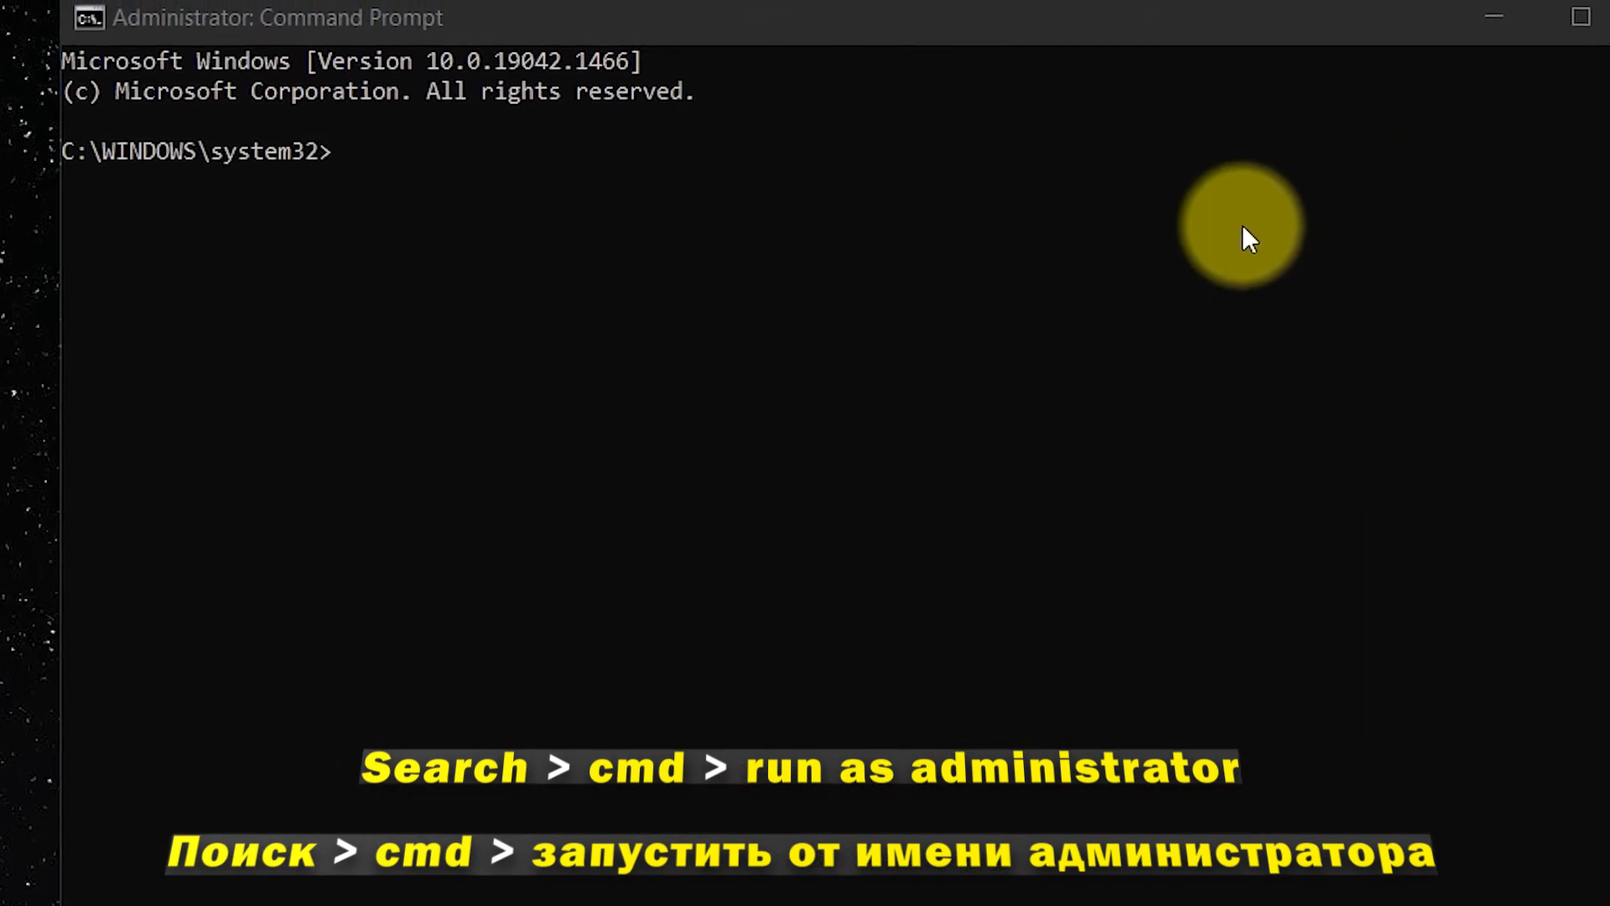
pyautogui.write('ipconfig/flushdns')
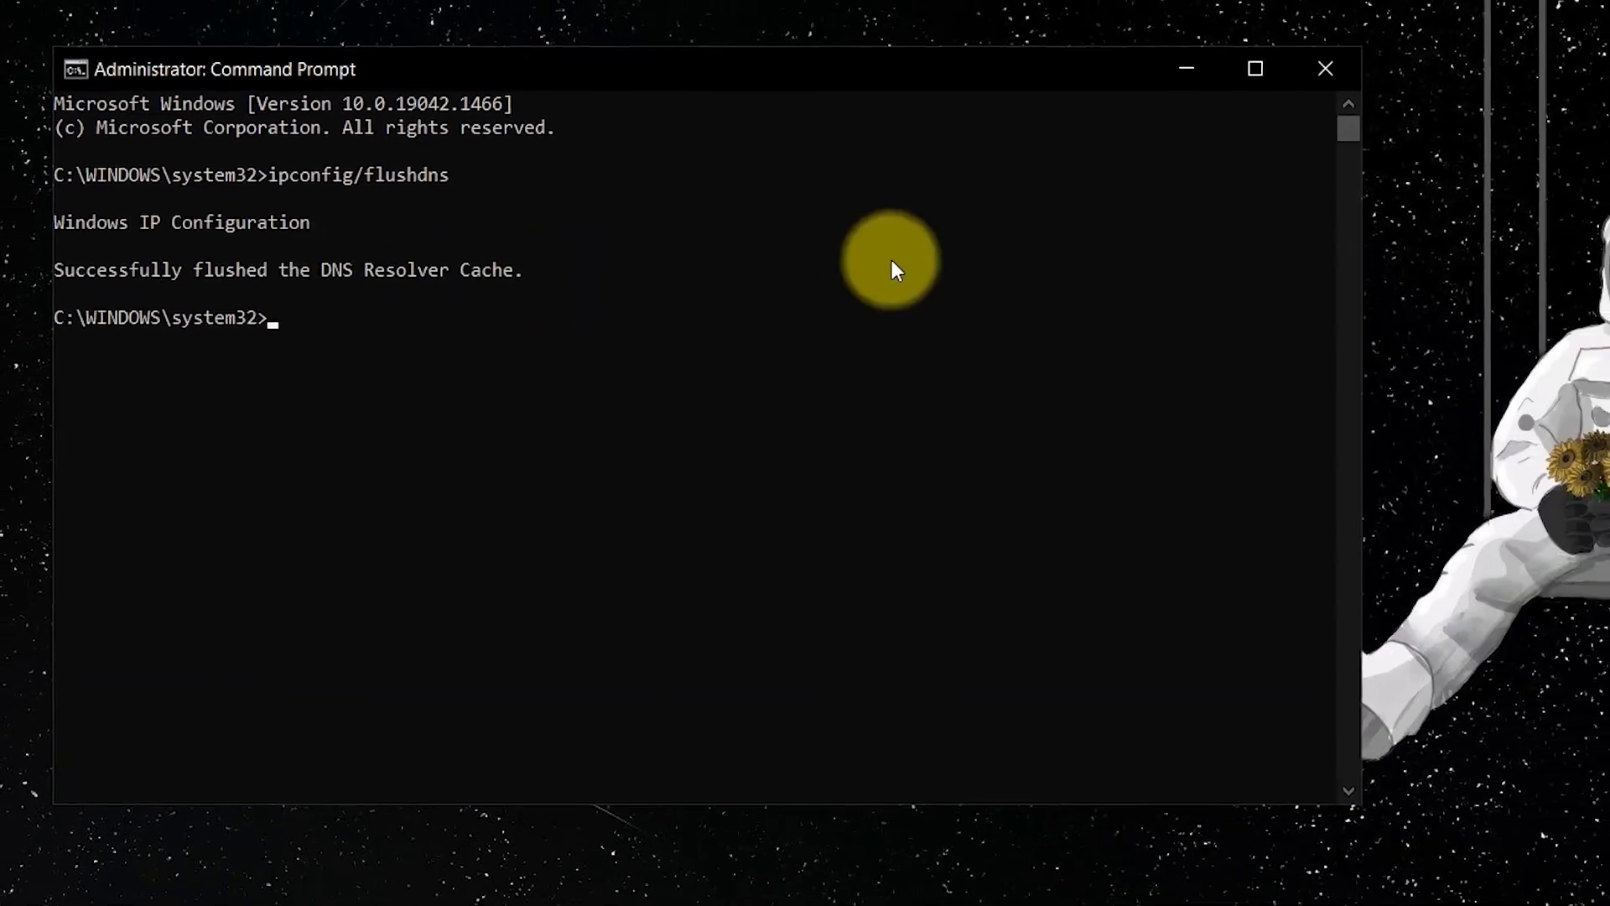
pyautogui.click(1326, 68)
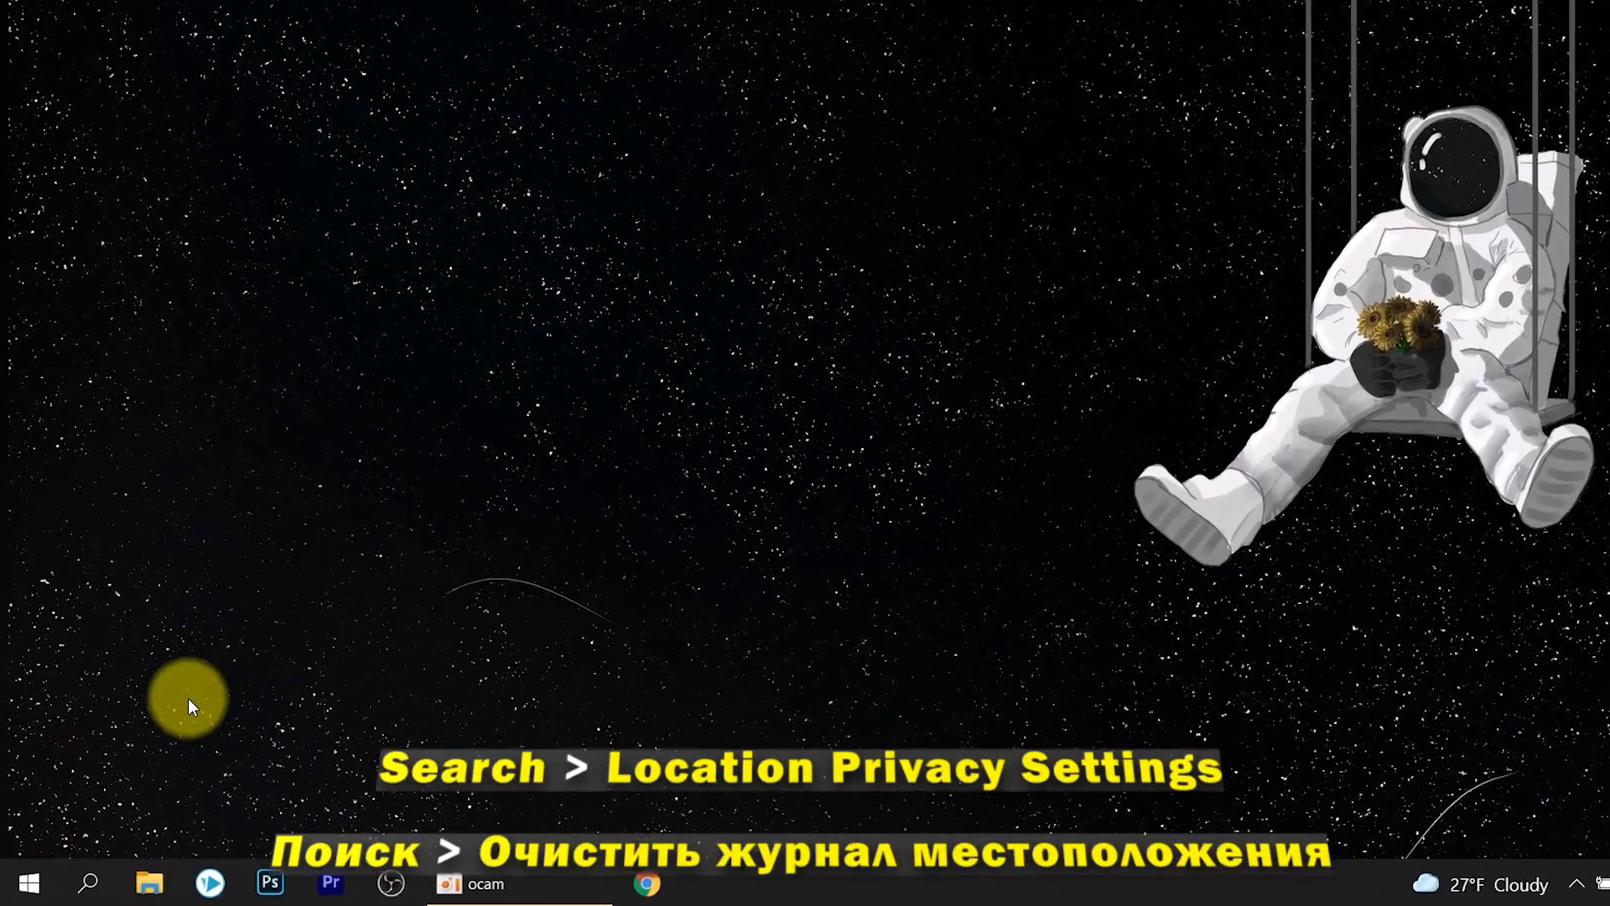
# Step: Search Windows for "location" and open the Location privacy settings
pyautogui.click(107, 887)
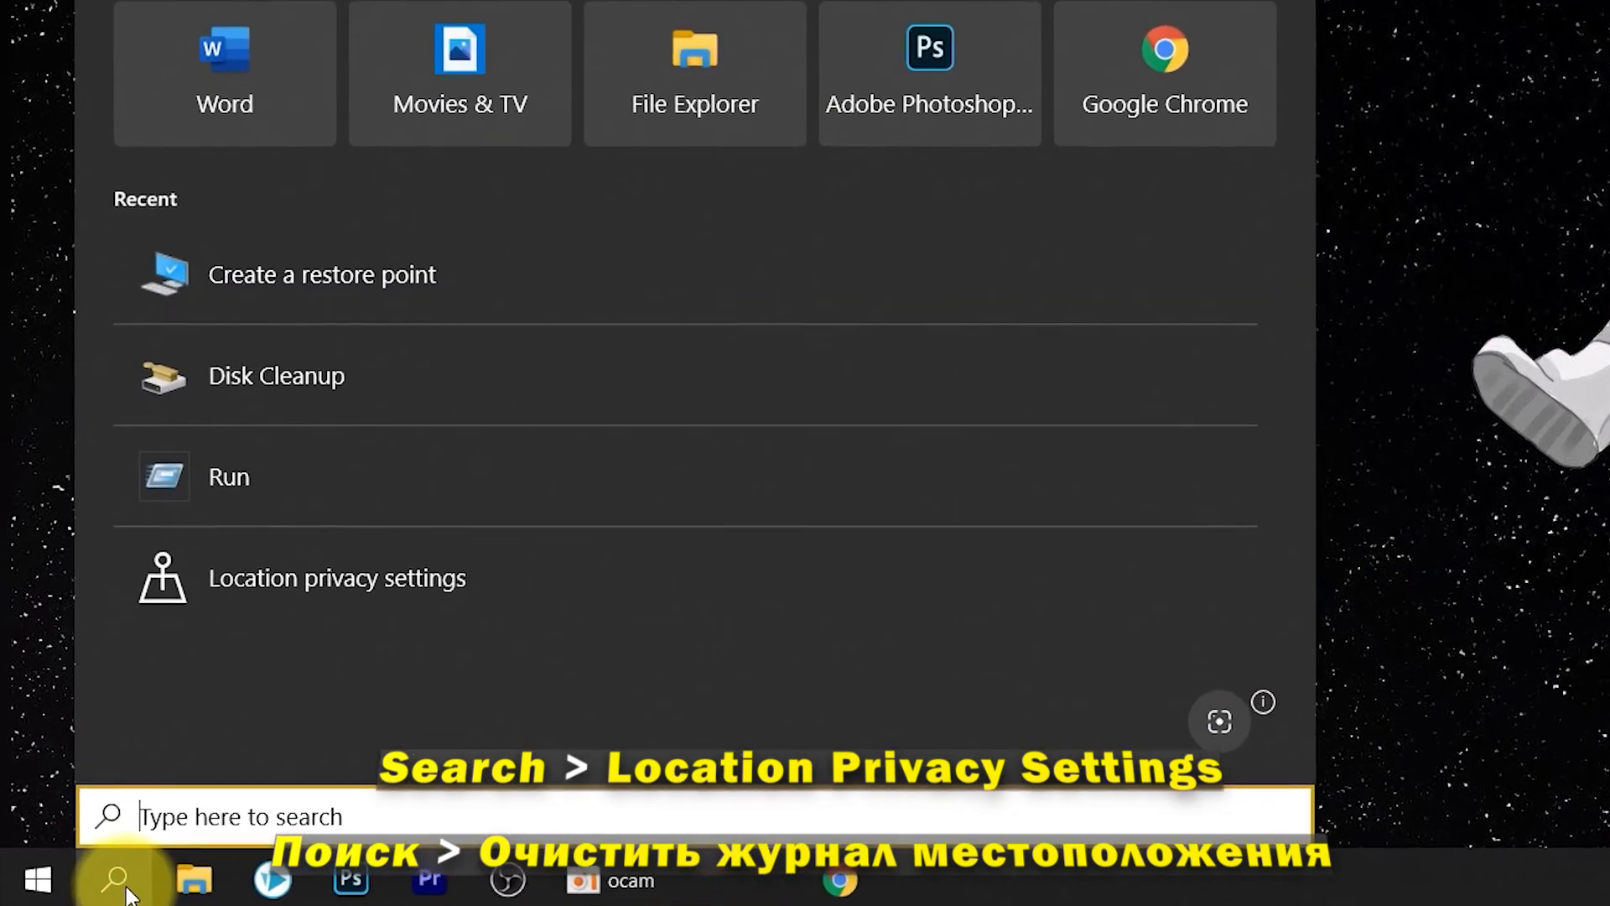
pyautogui.write('loca')
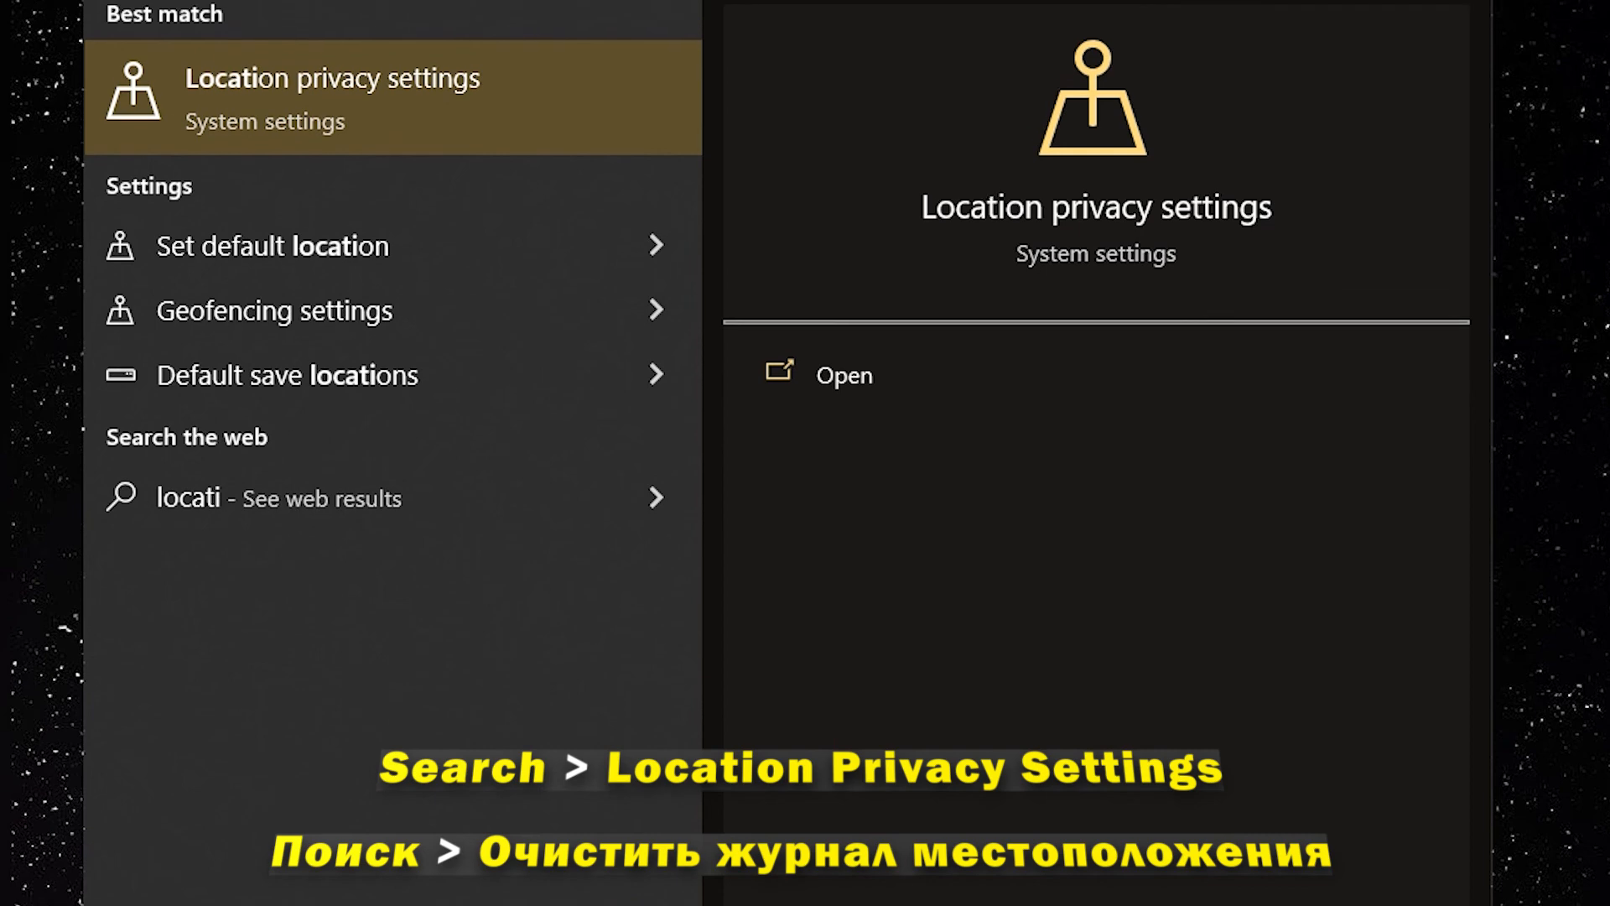
pyautogui.write('on')
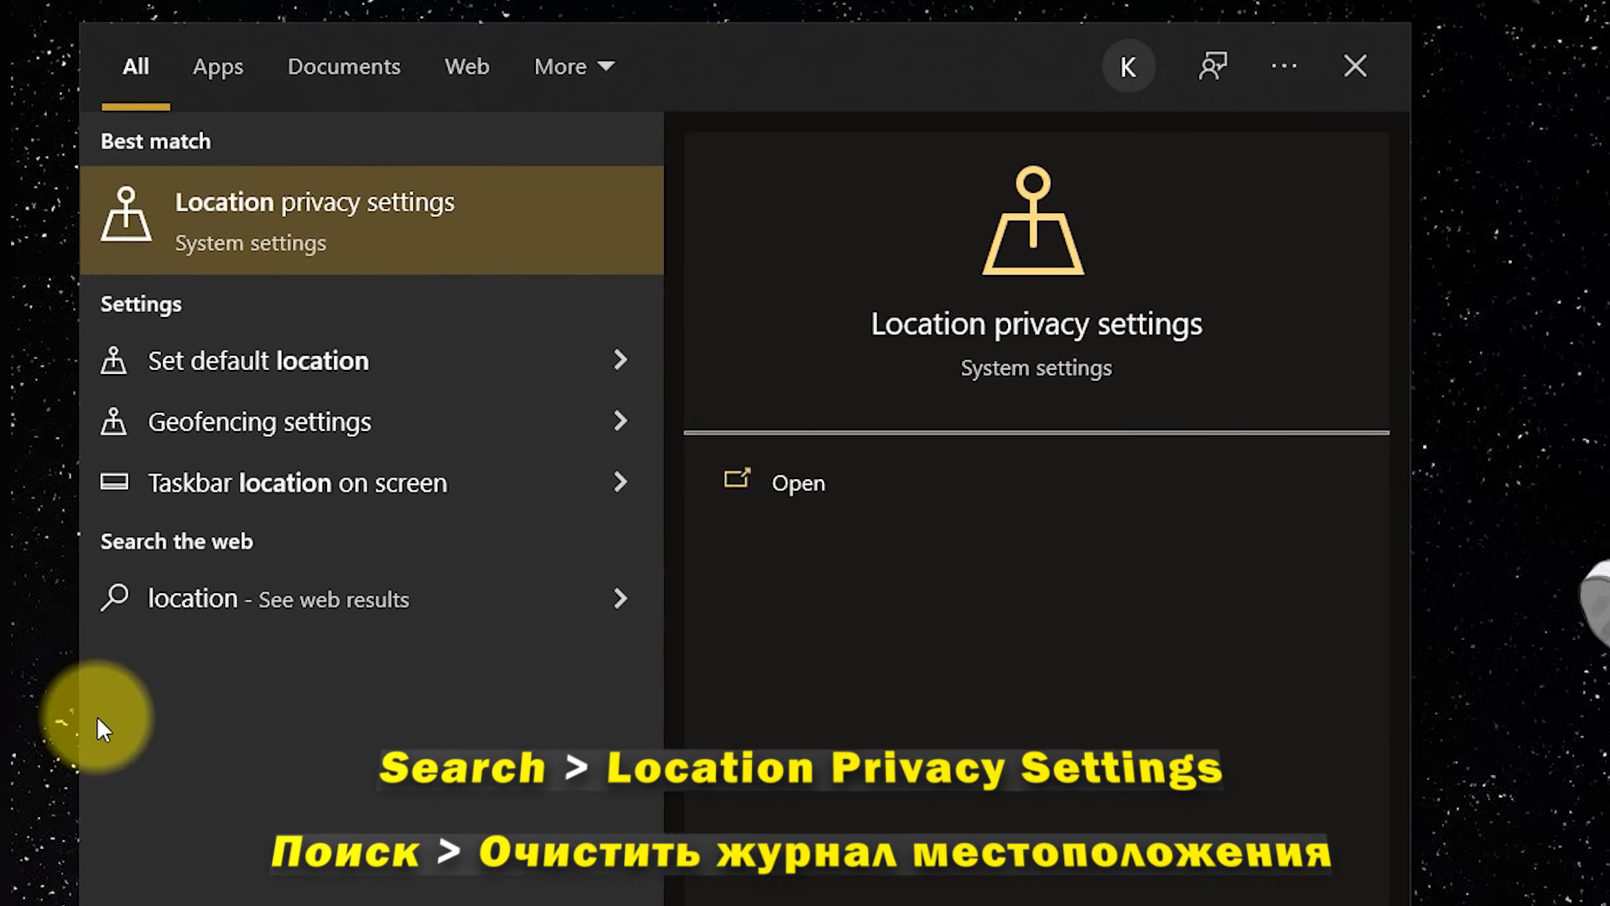
pyautogui.click(238, 203)
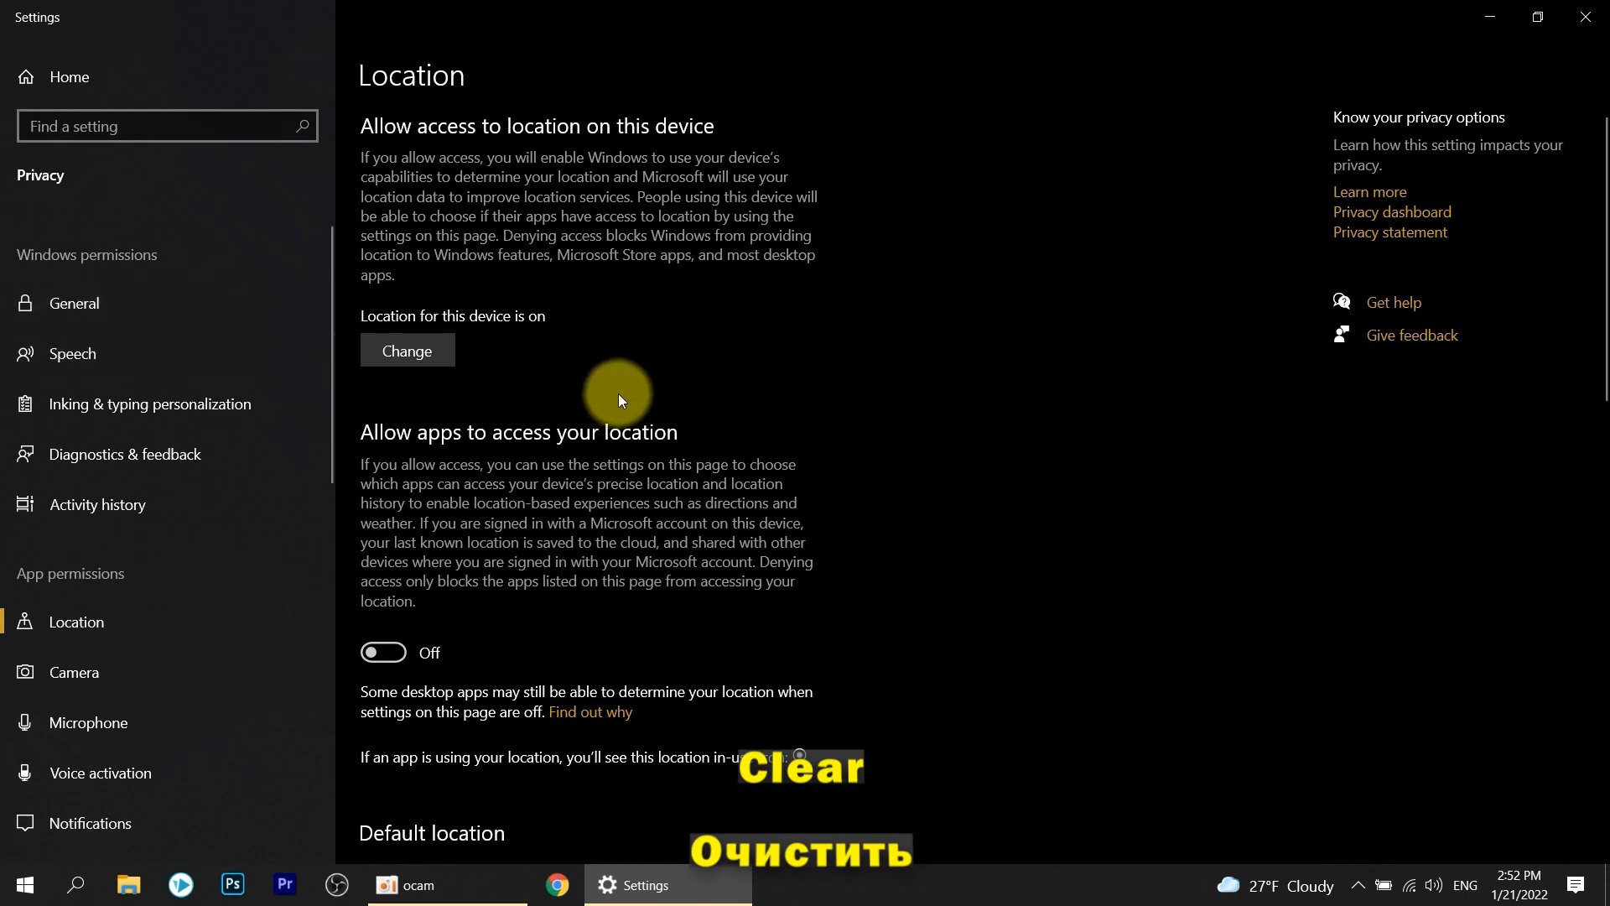
# Step: Clear the location history on this device and close the Settings window
pyautogui.scroll(-5, 617, 394)
pyautogui.scroll(-3, 619, 394)
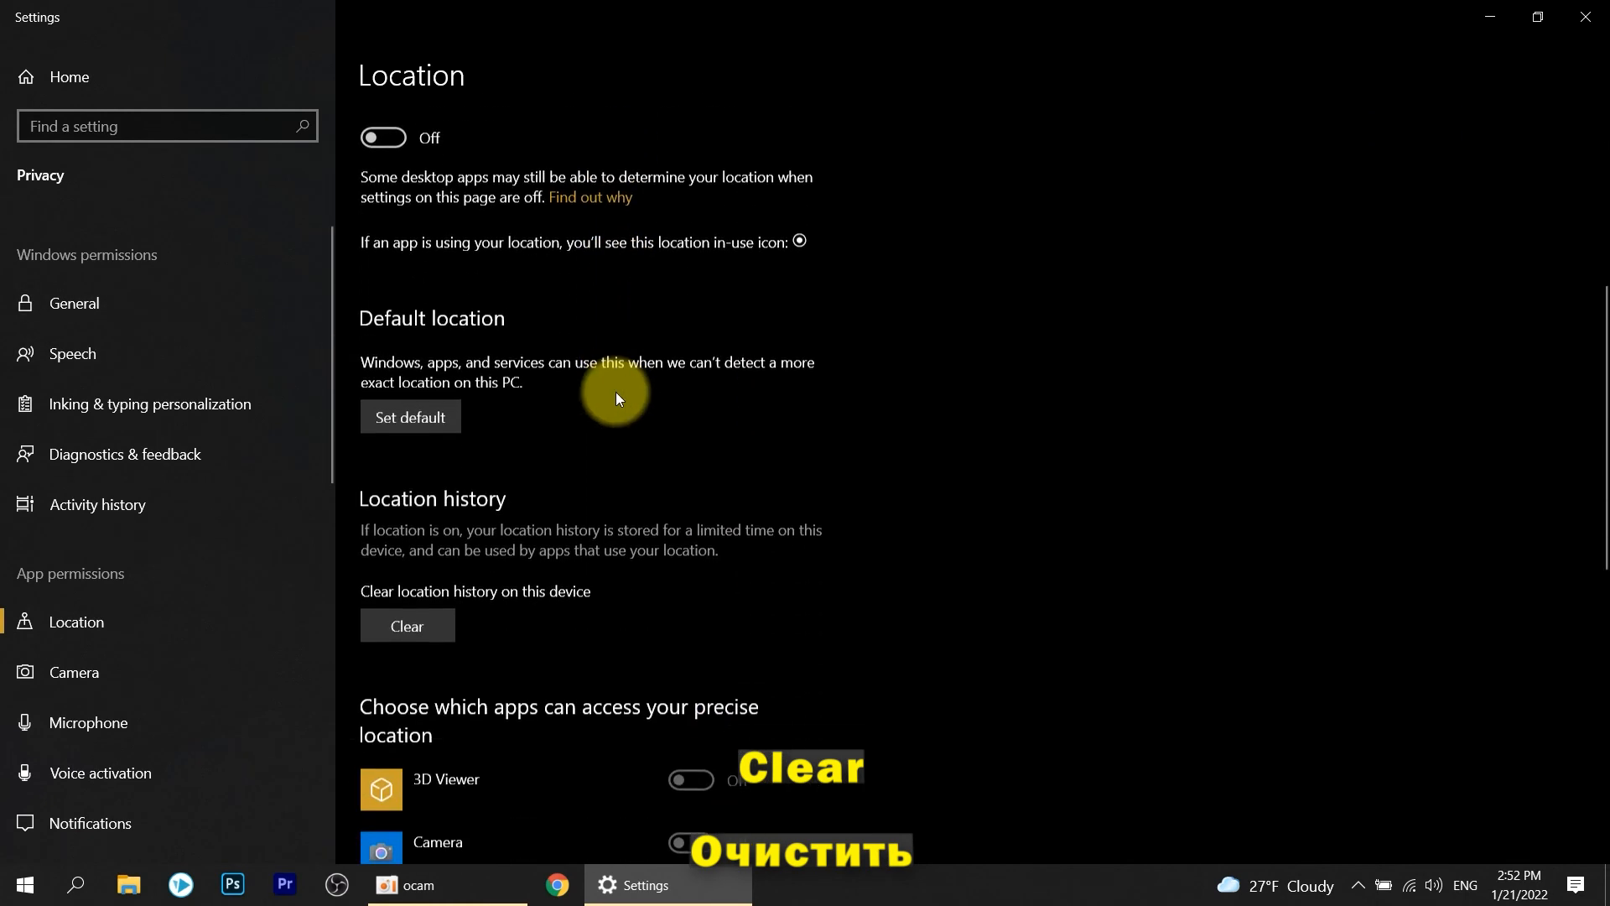
pyautogui.click(416, 494)
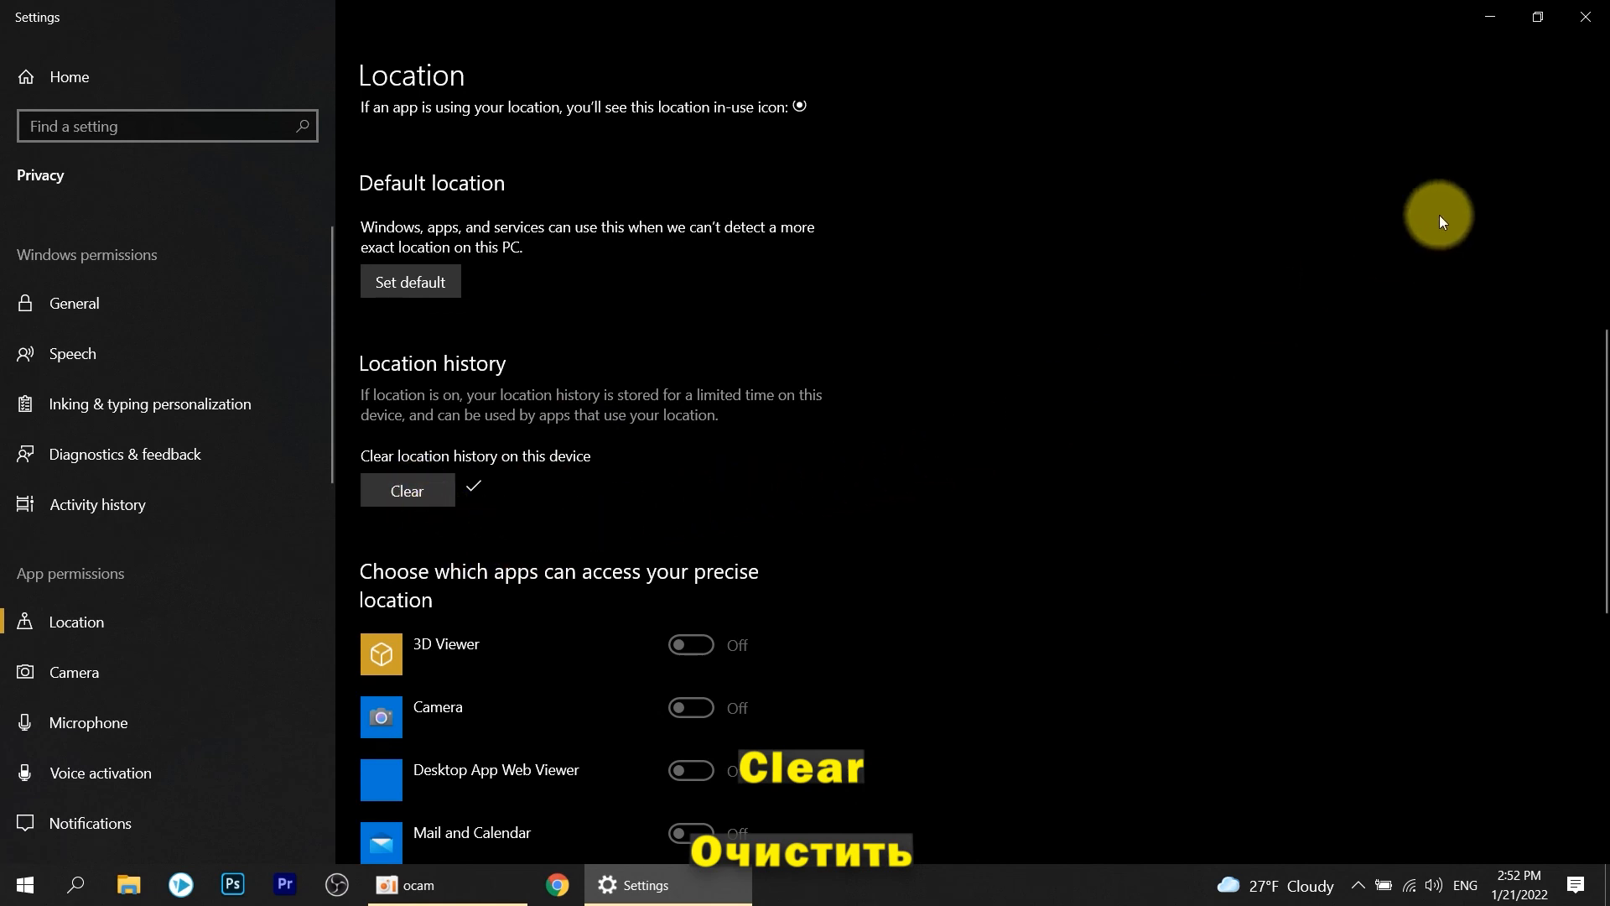
pyautogui.click(1586, 18)
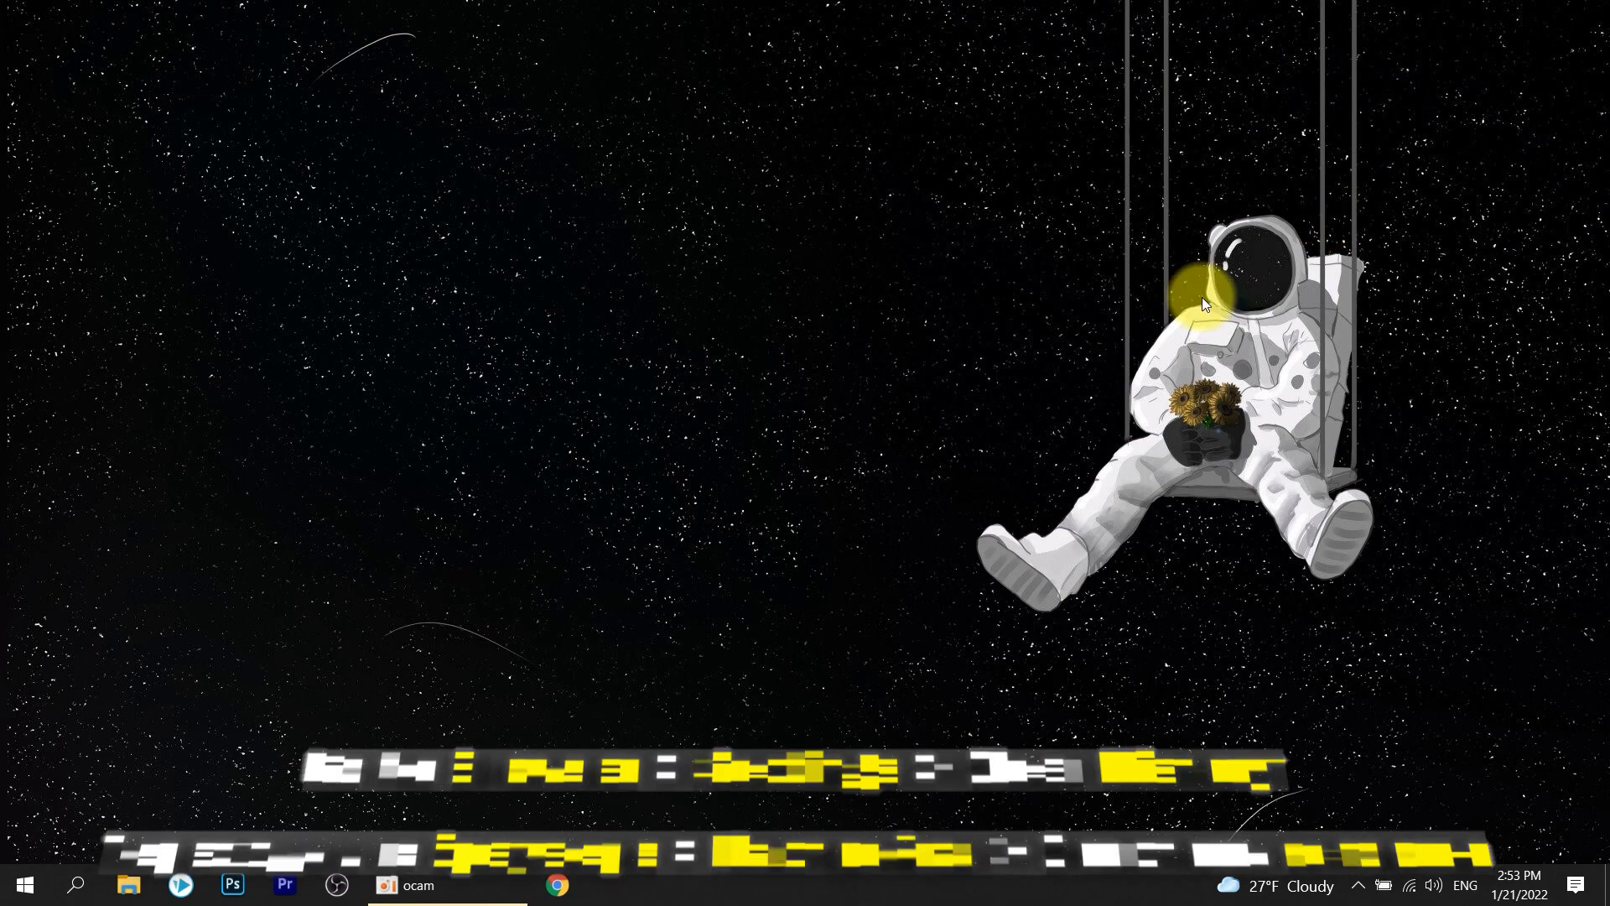
# Step: Switch to Google Chrome and open Clear browsing data in its Security and Privacy settings
pyautogui.click(572, 896)
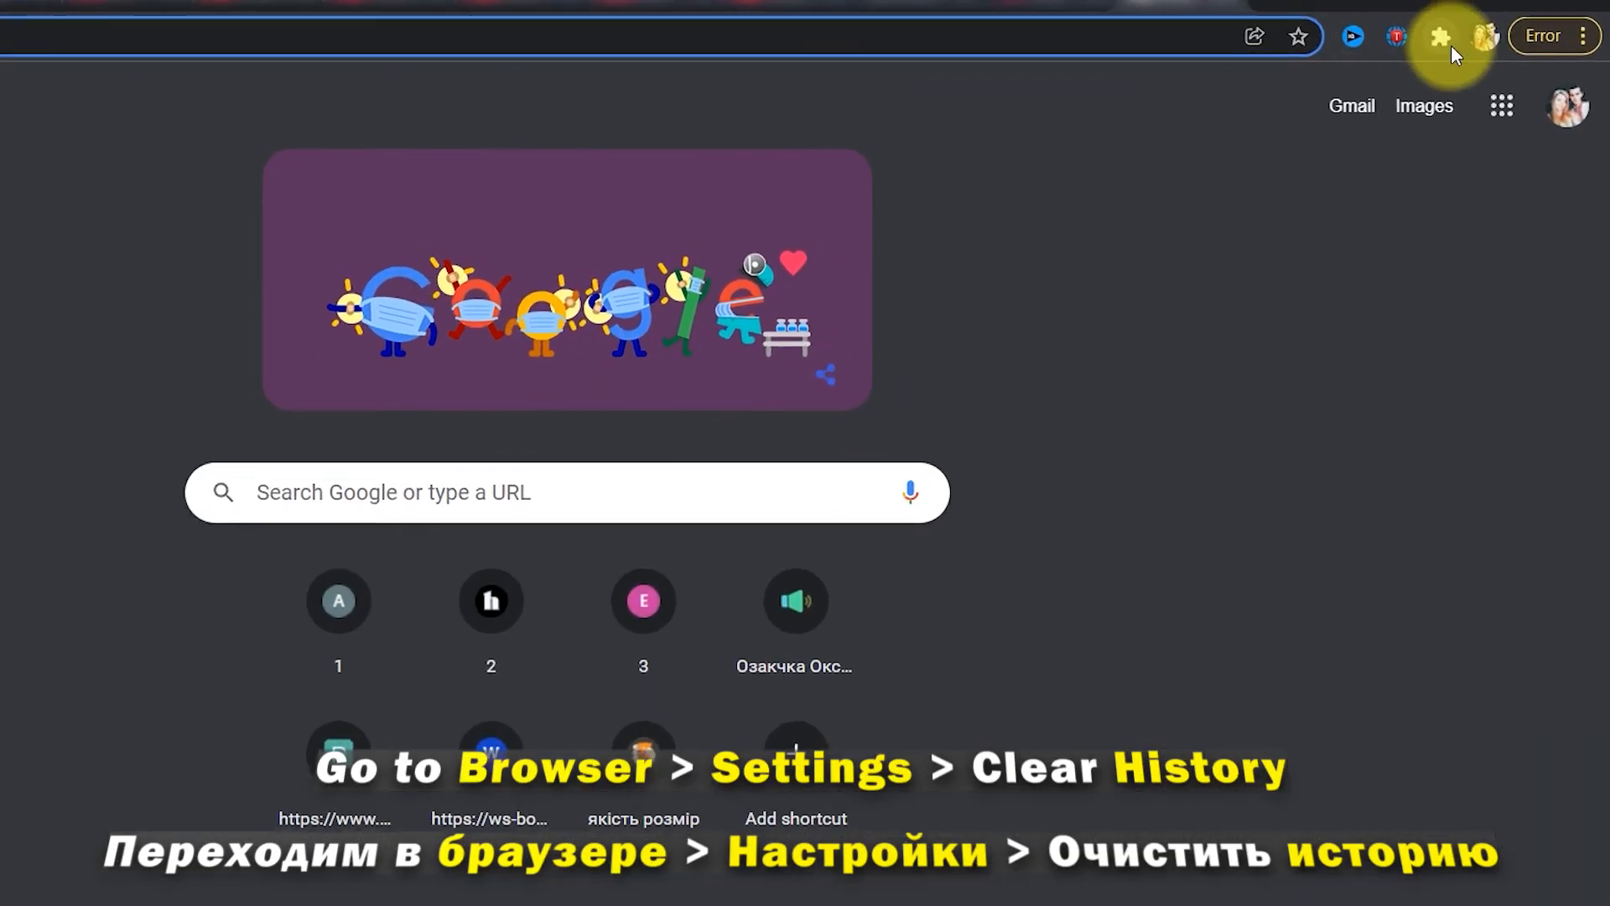
pyautogui.click(1583, 35)
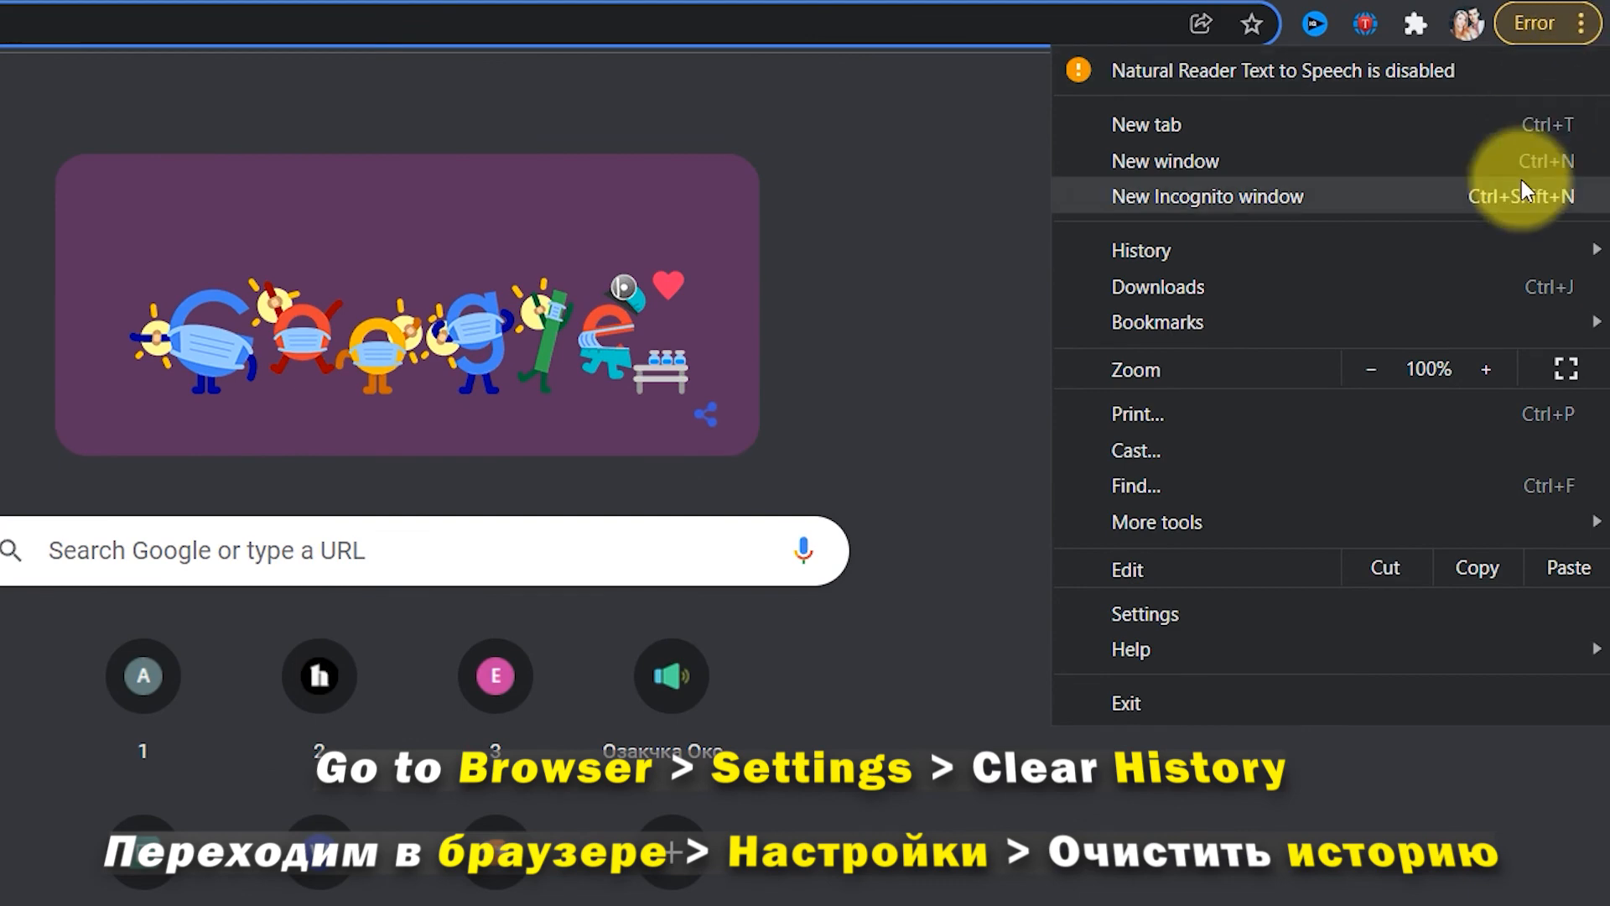
pyautogui.click(1214, 616)
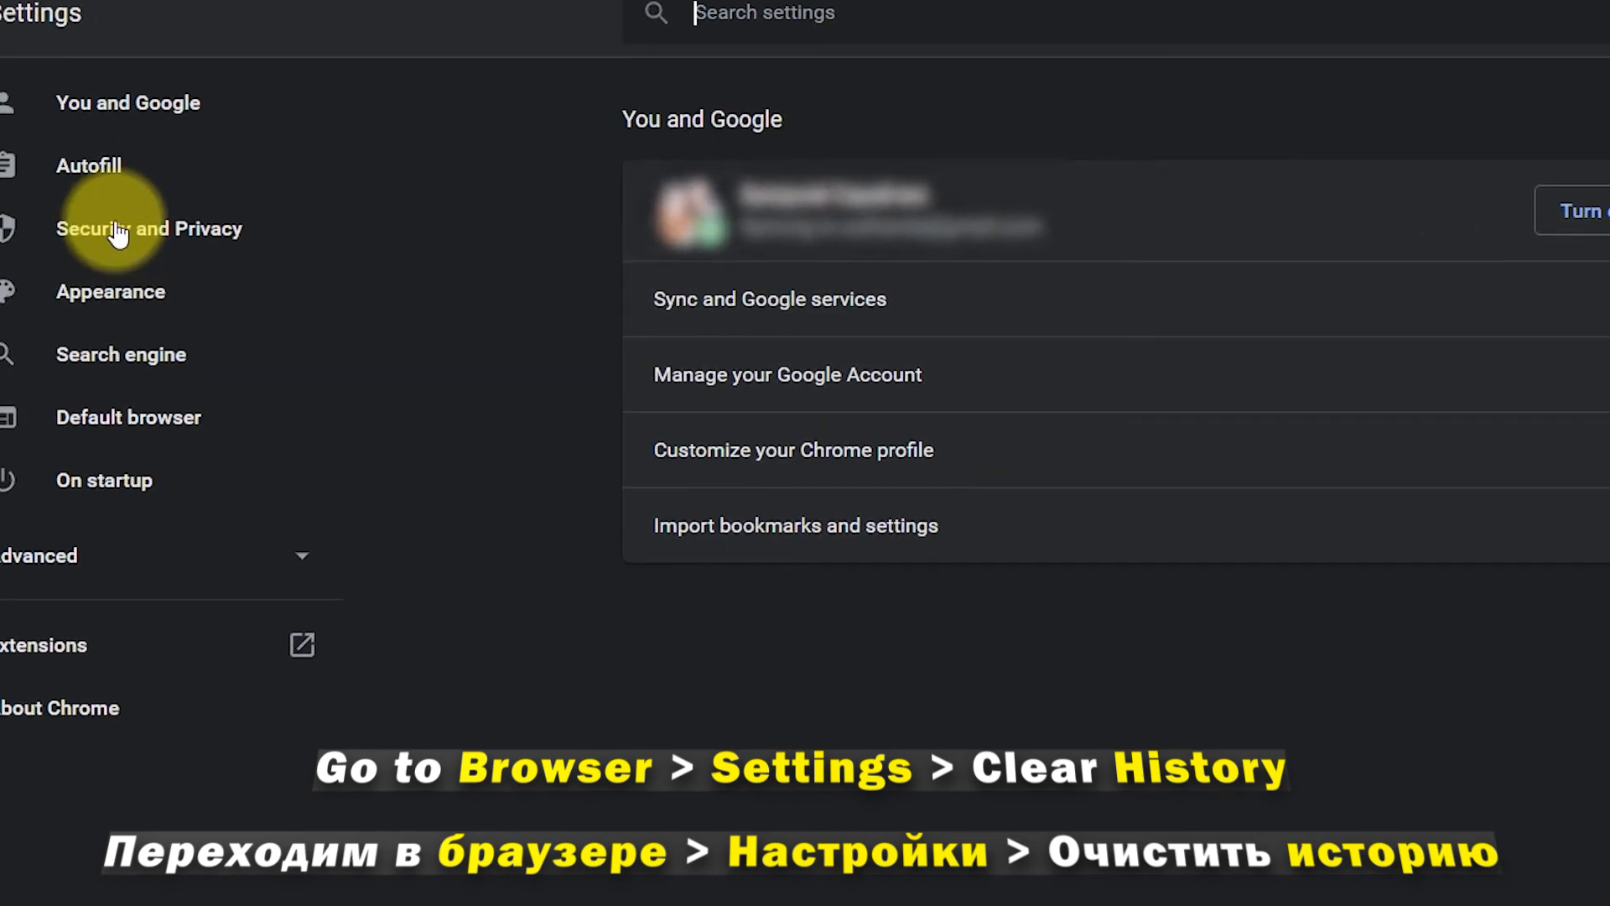
pyautogui.click(118, 235)
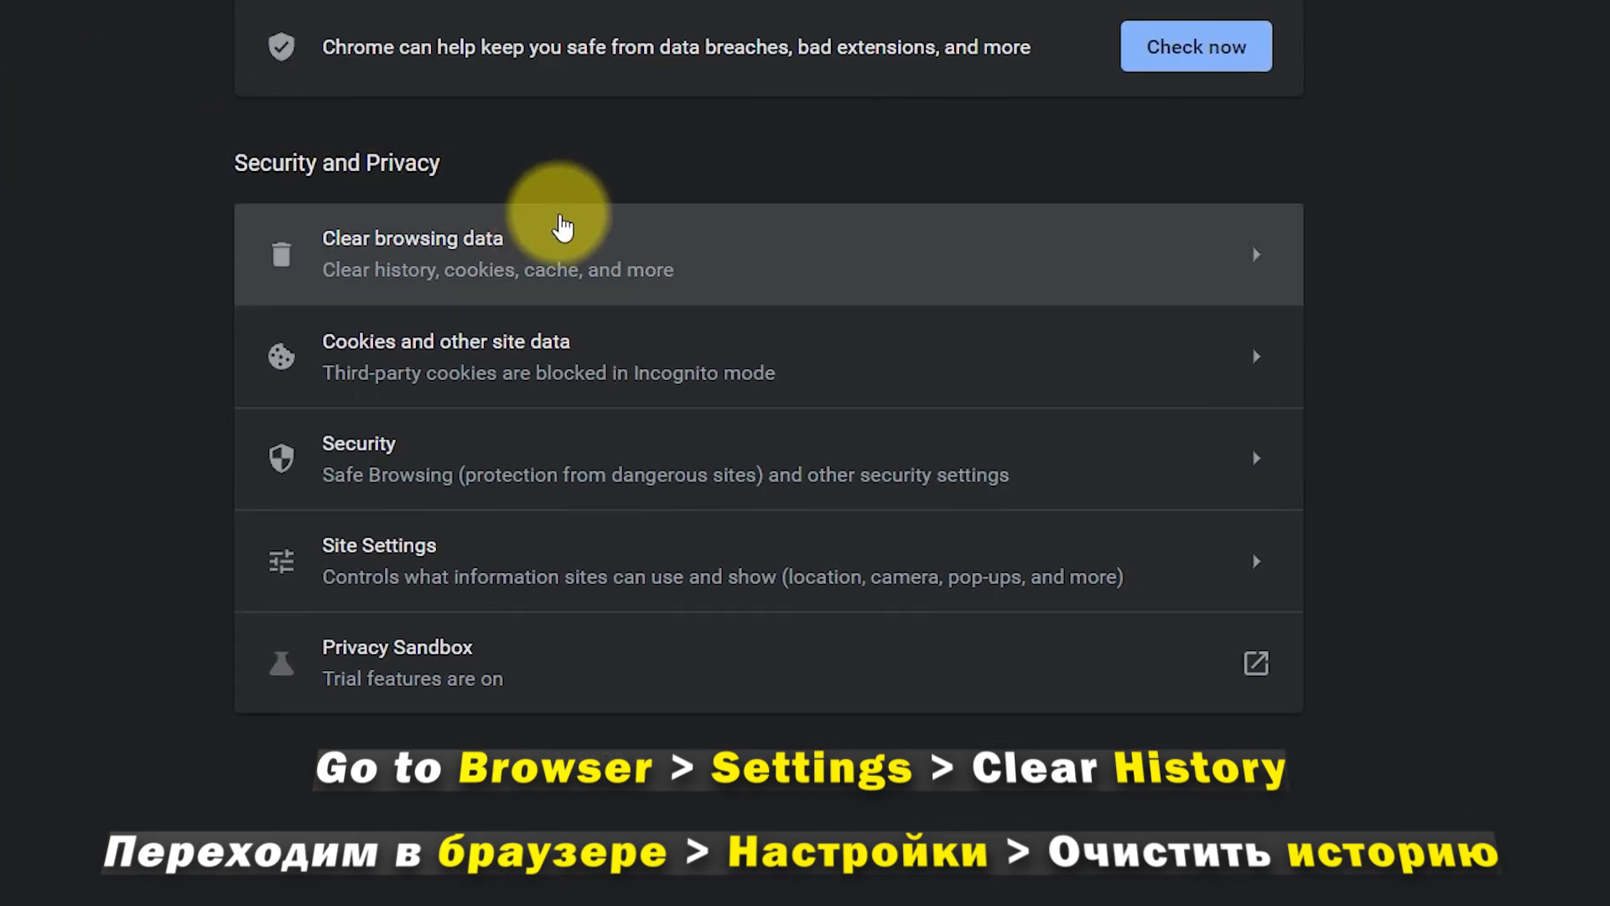
pyautogui.click(597, 252)
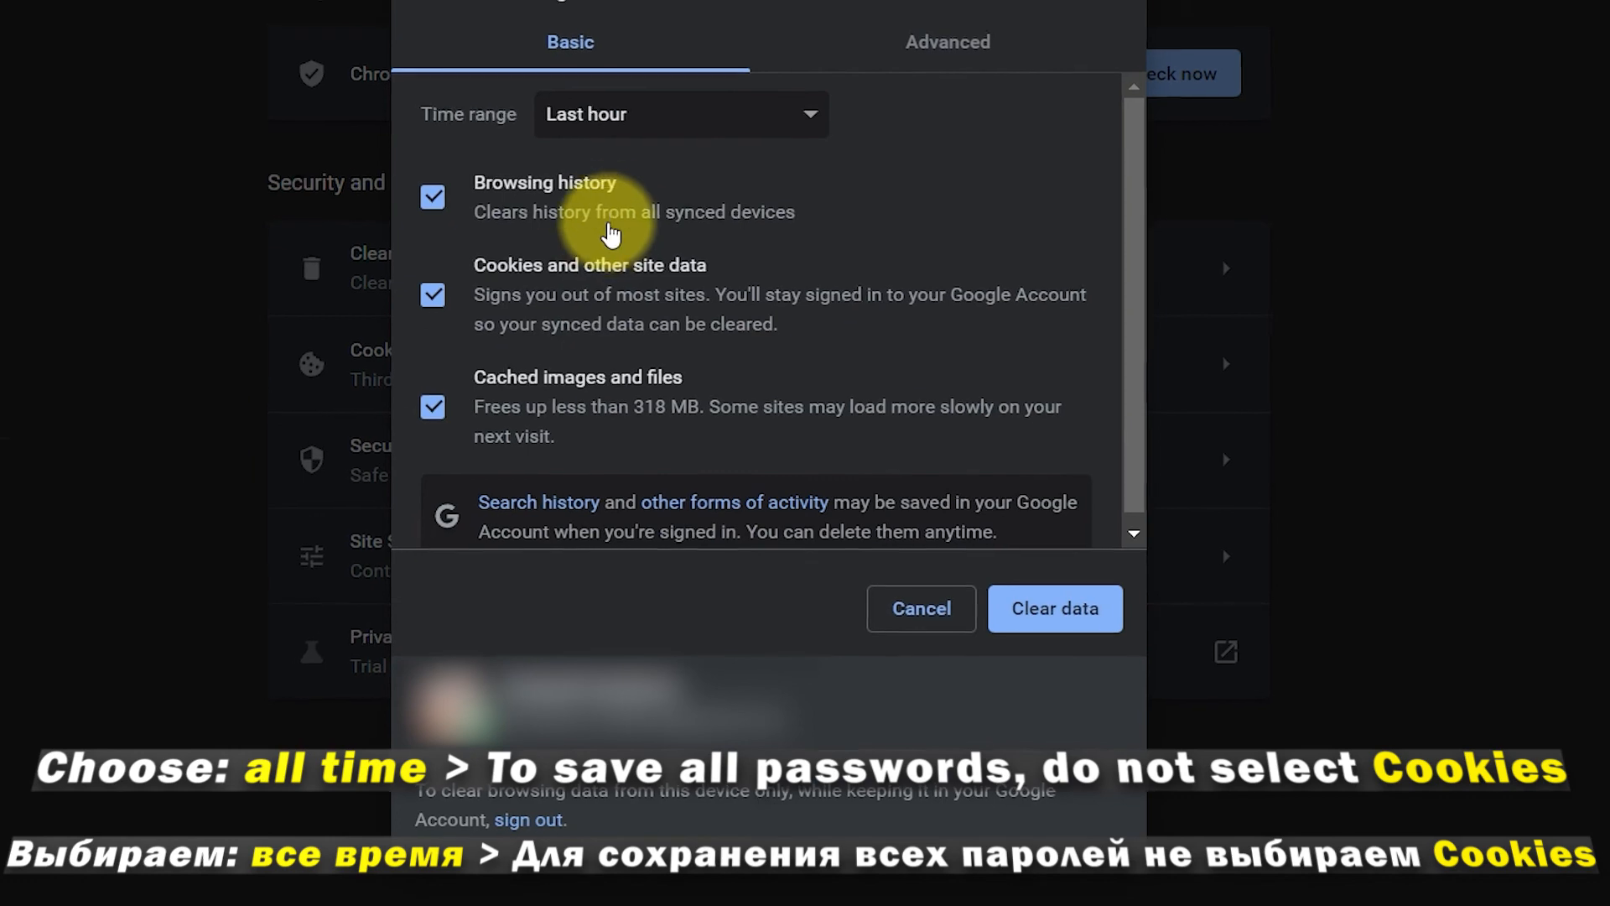
# Step: Clear Chrome's browsing history and cached images and files for All time, excluding cookies and other site data, and close the browser
pyautogui.click(742, 124)
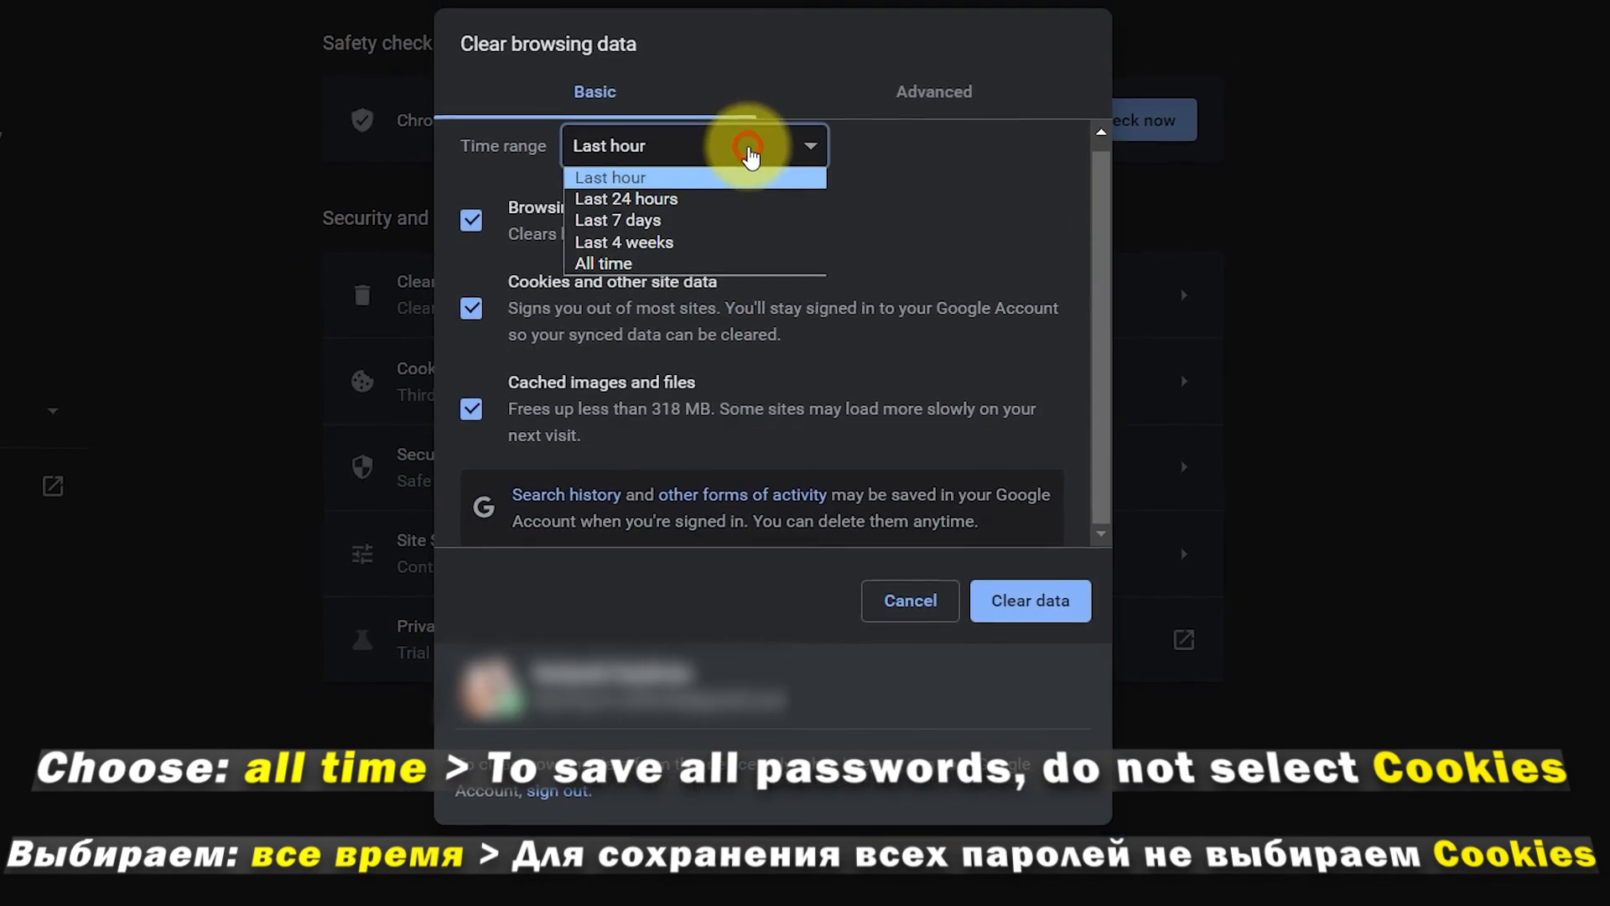
pyautogui.click(646, 262)
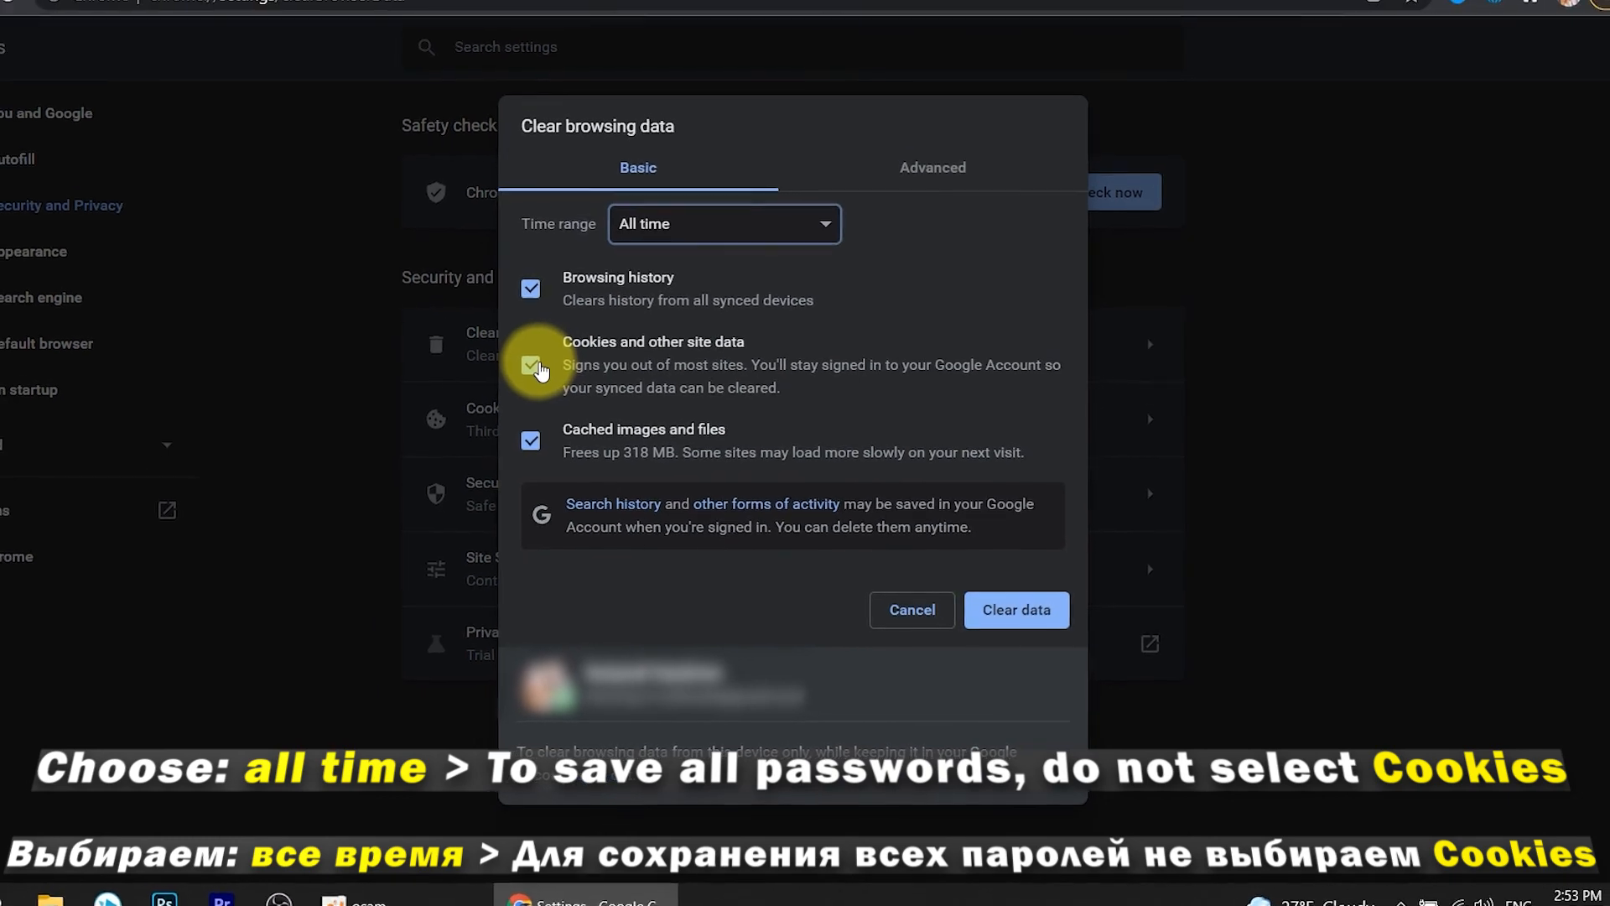
pyautogui.click(532, 366)
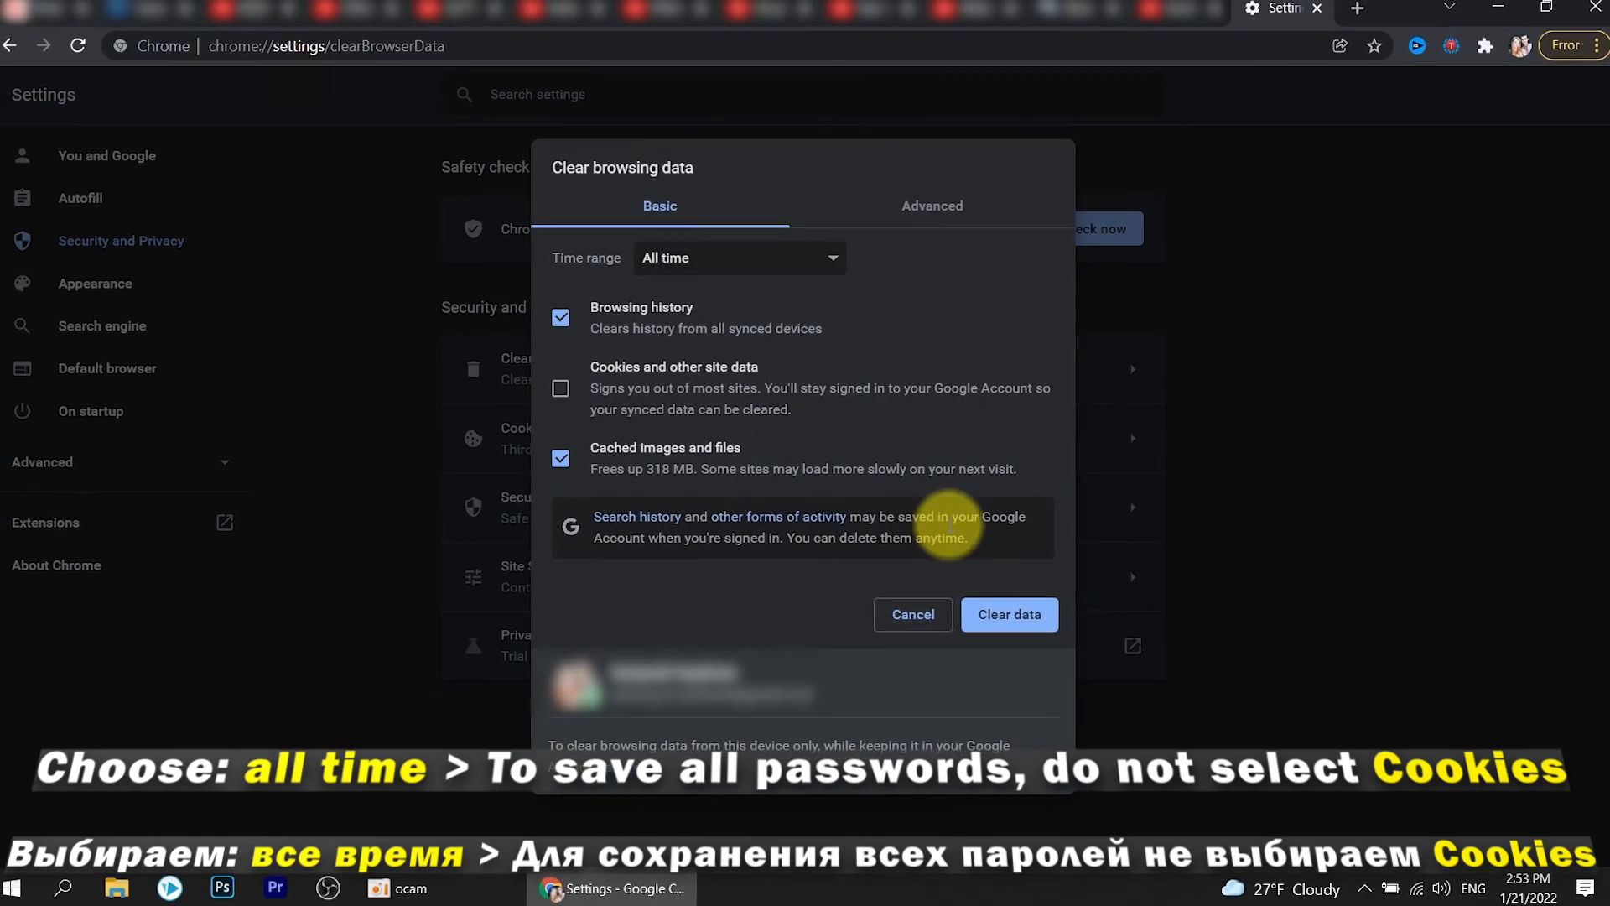
pyautogui.click(1029, 614)
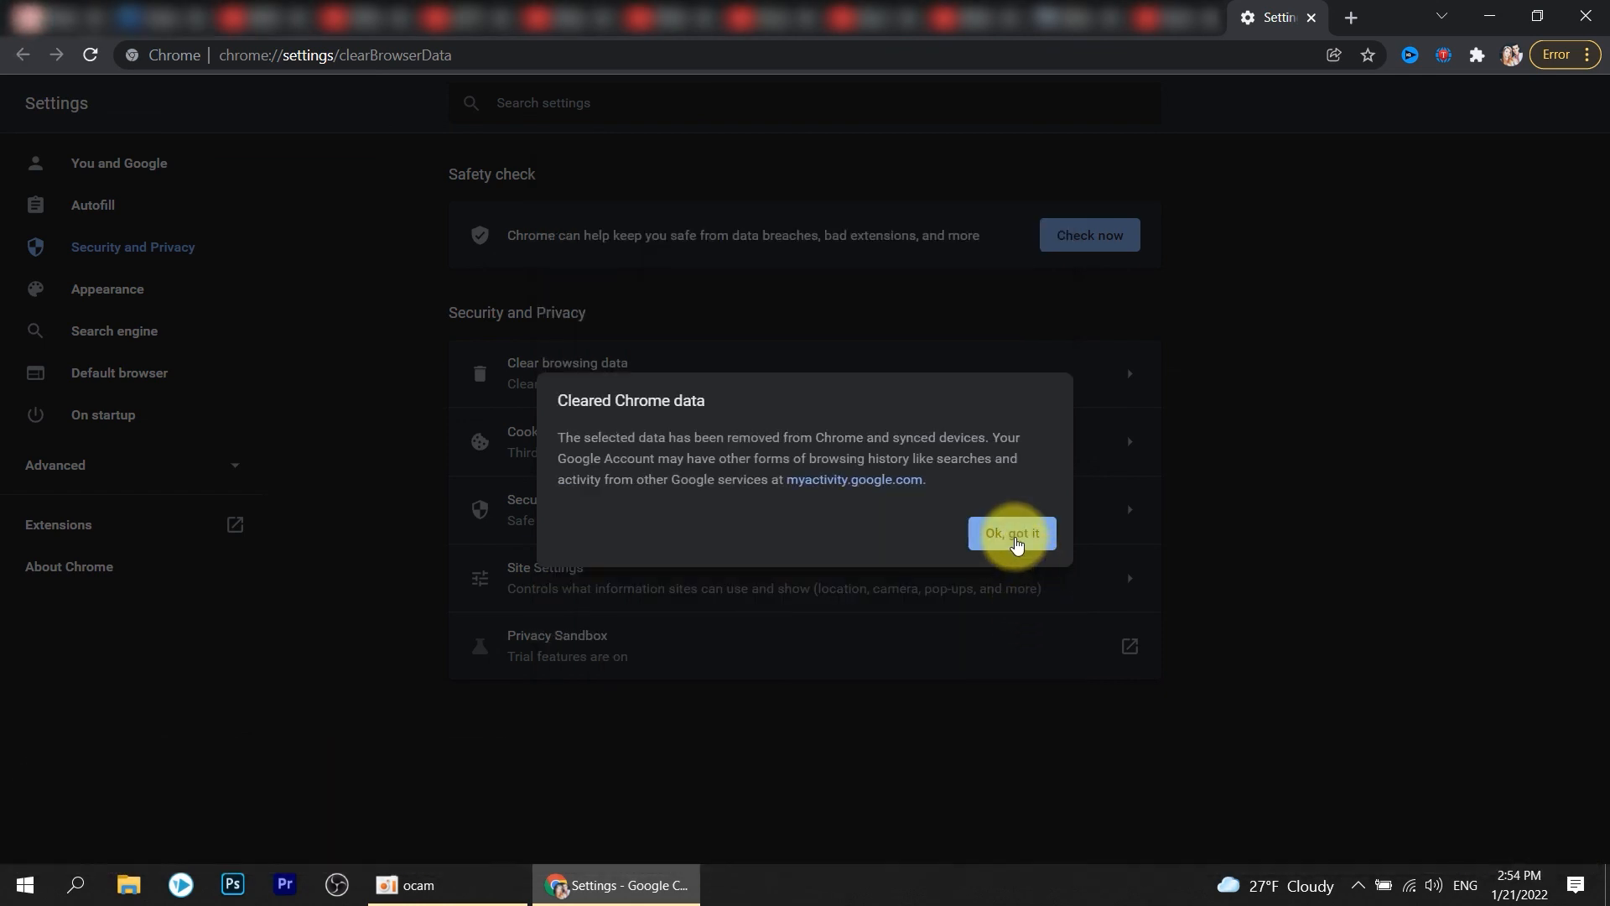
pyautogui.click(1016, 543)
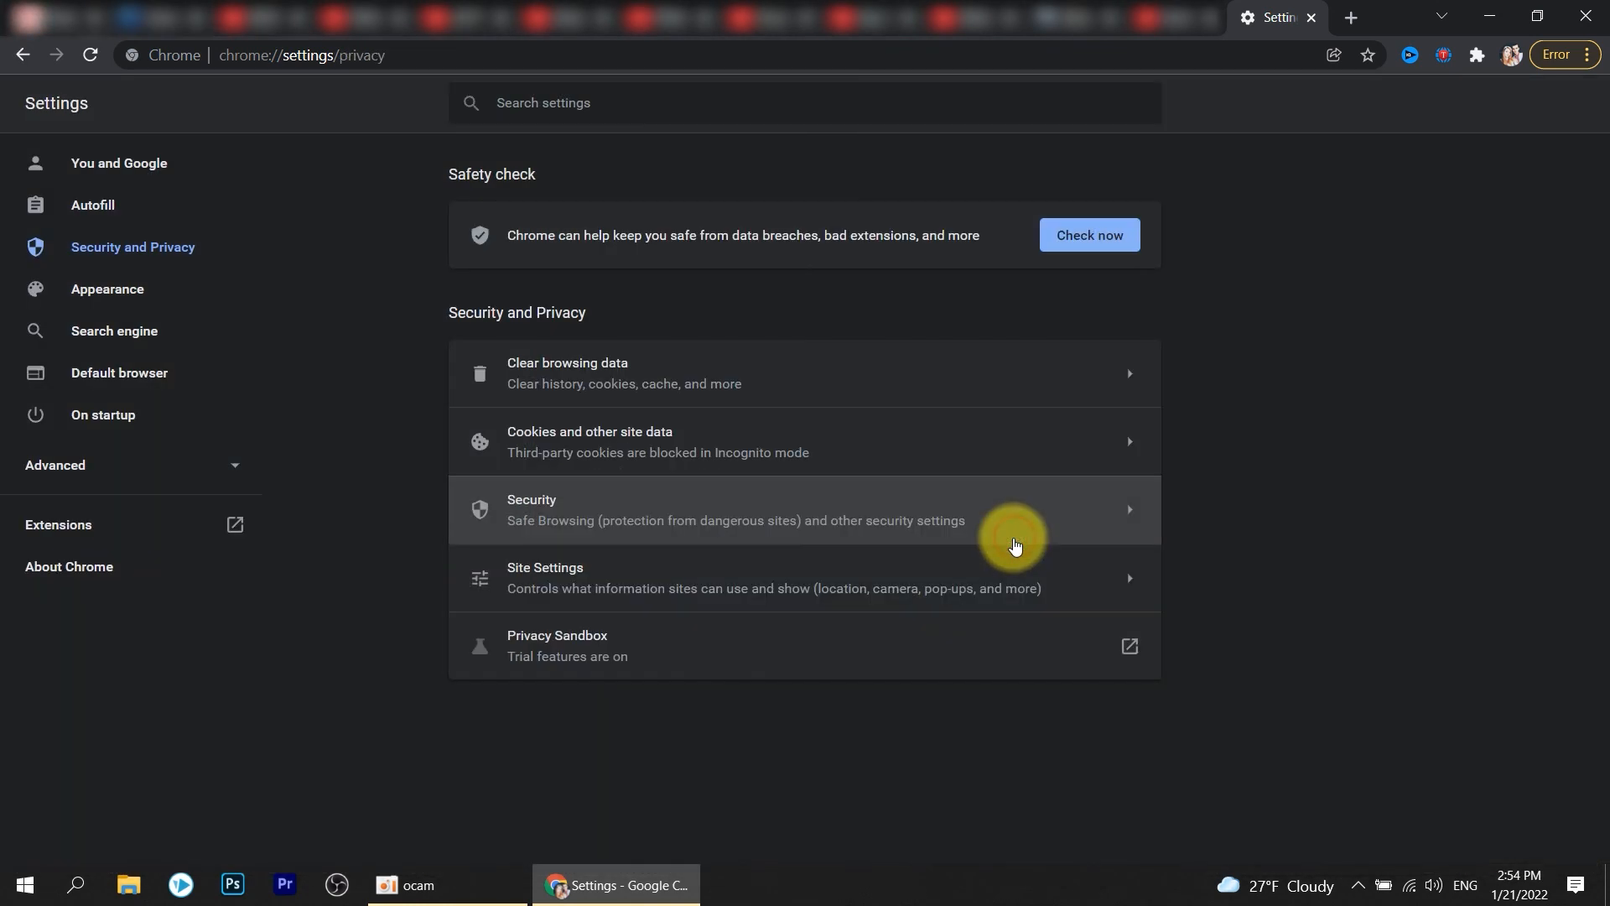
pyautogui.click(1597, 12)
# Step: Open the Storage page of the System settings in Windows Settings
pyautogui.click(25, 885)
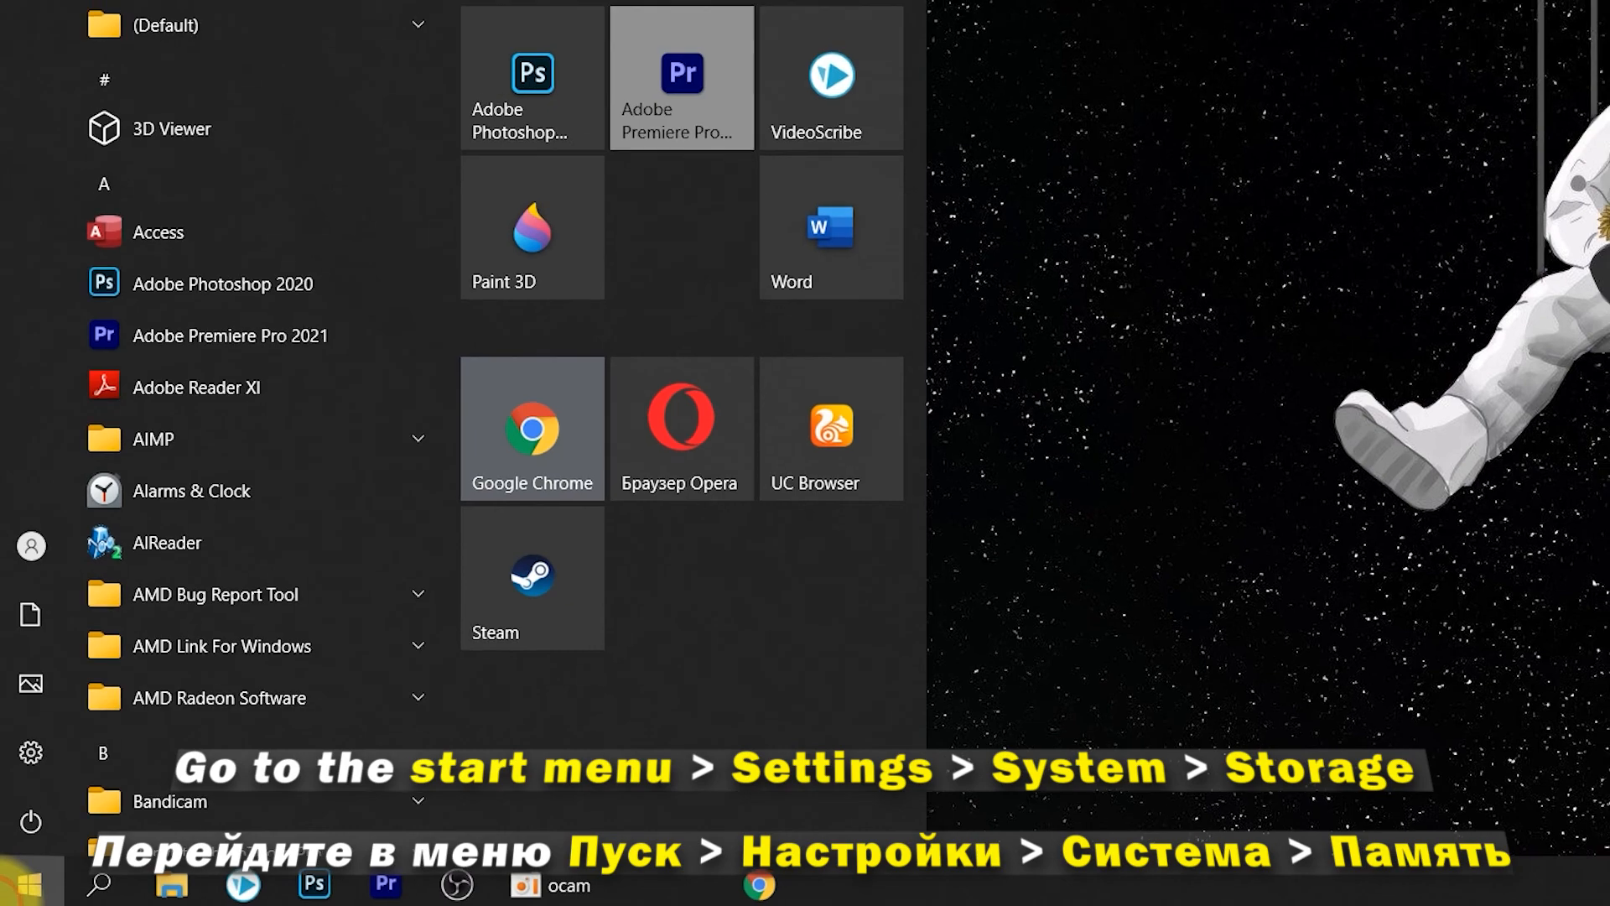
pyautogui.click(20, 802)
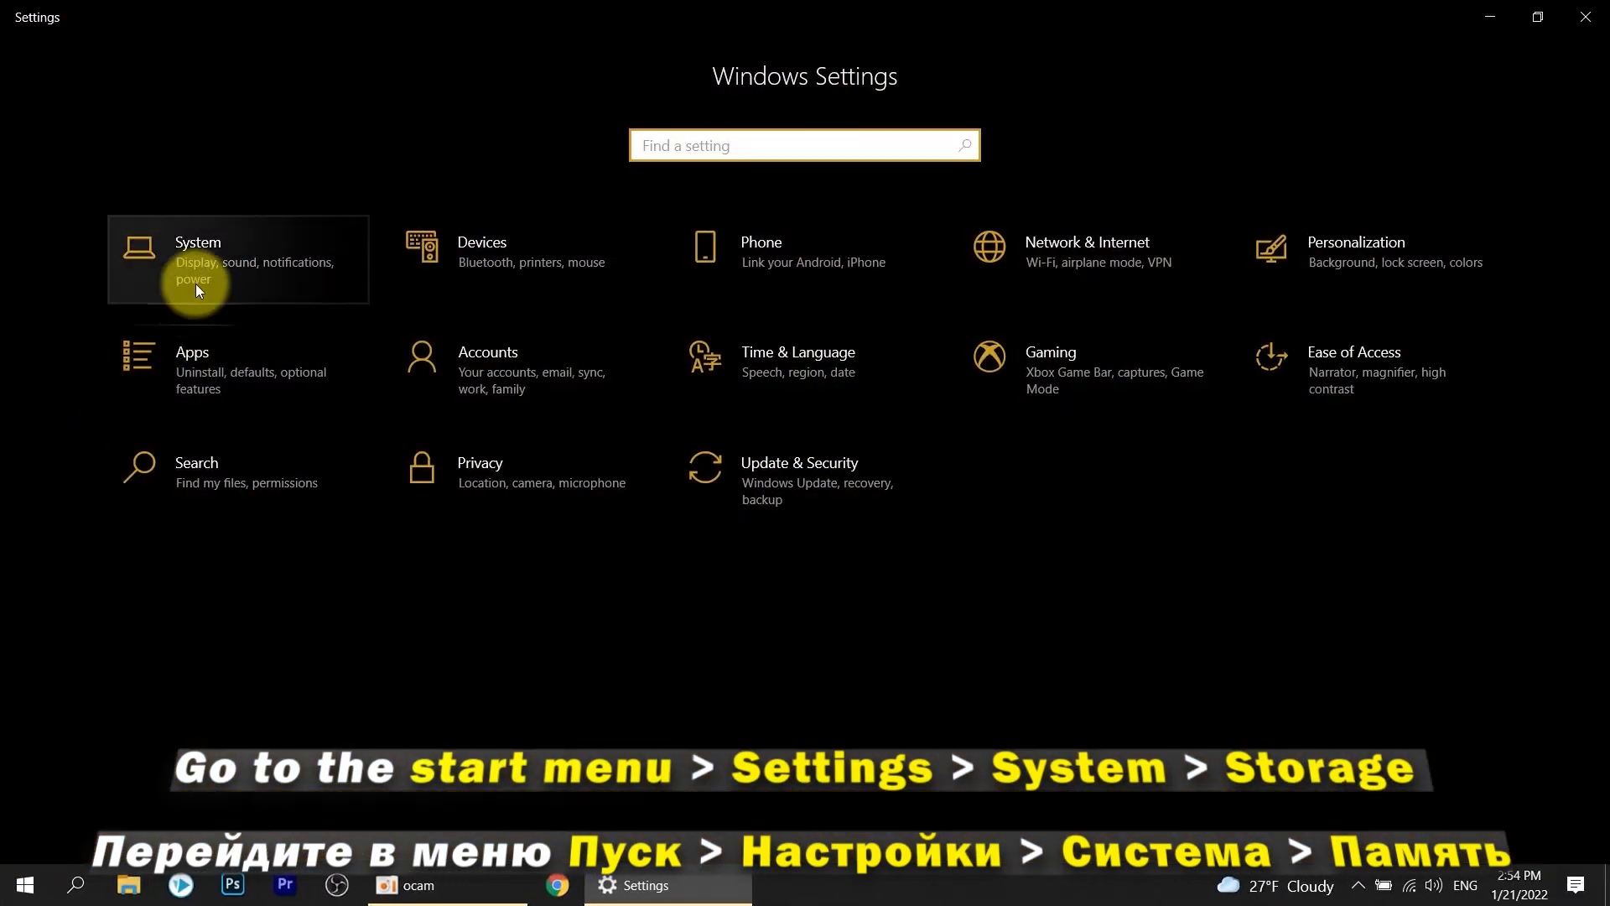
pyautogui.click(204, 260)
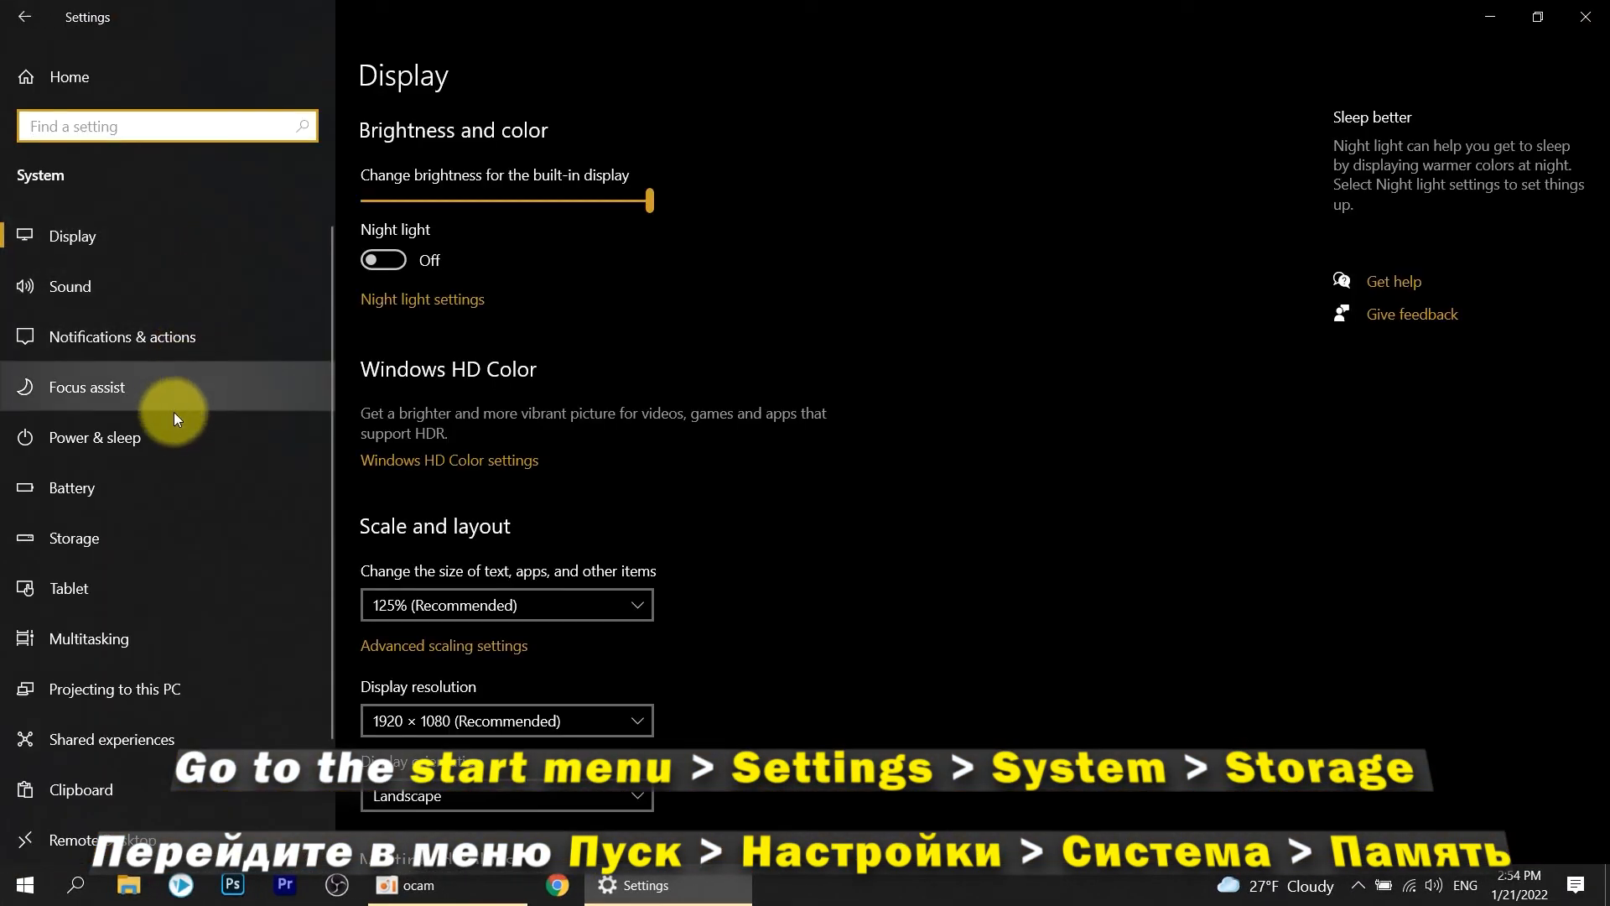
pyautogui.click(129, 530)
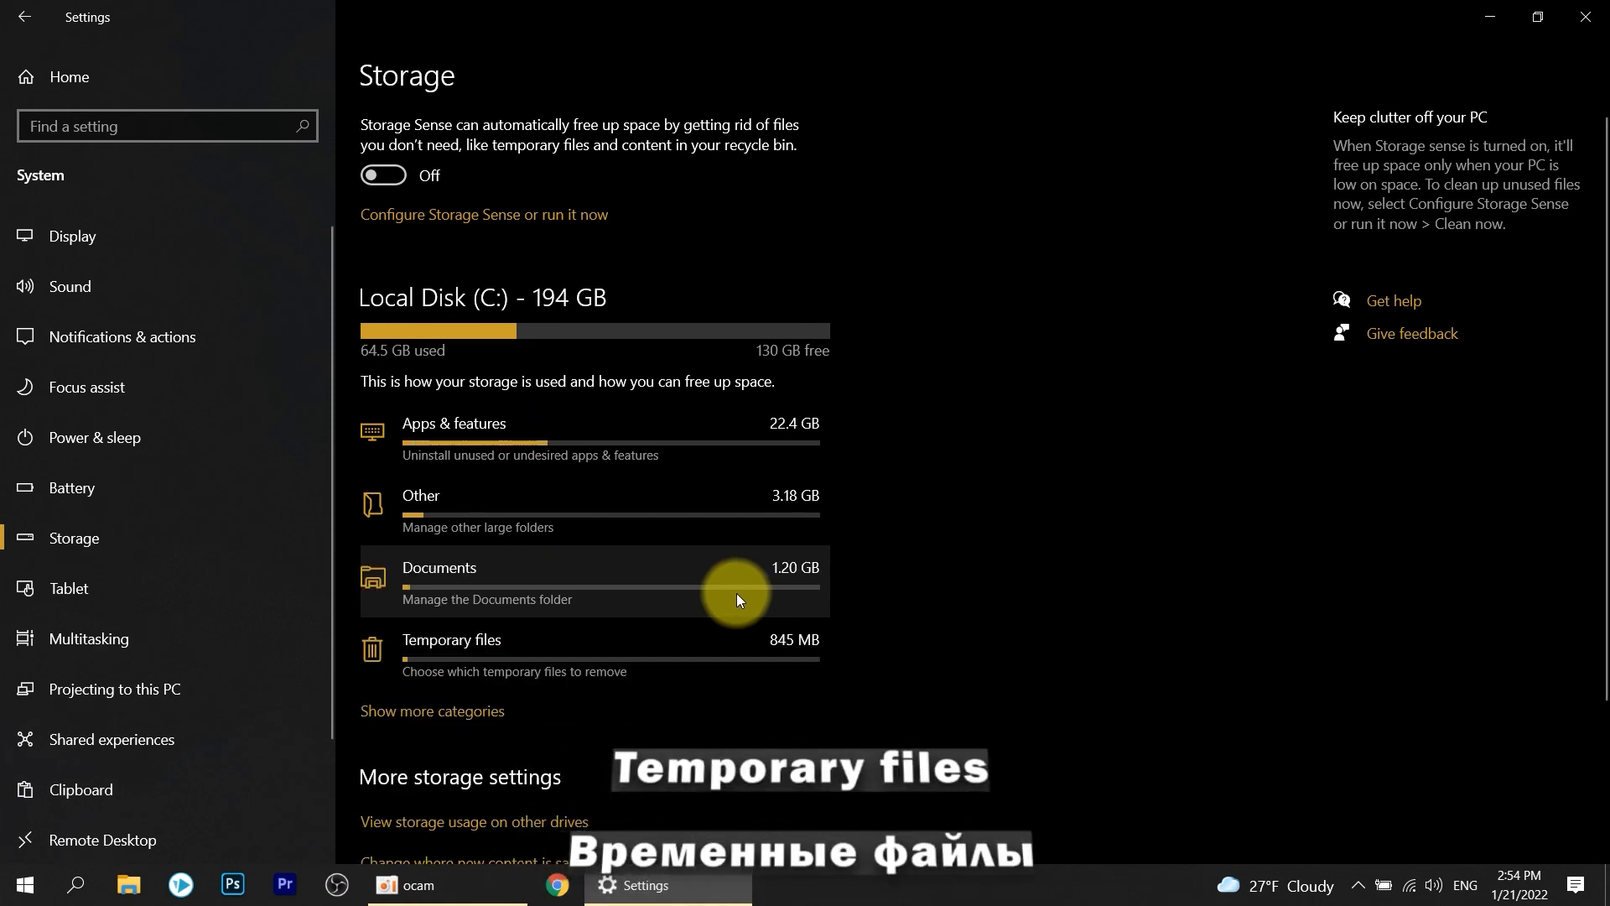
# Step: Review the temporary files on drive C and remove the preselected categories, leaving Downloads unselected
pyautogui.click(554, 661)
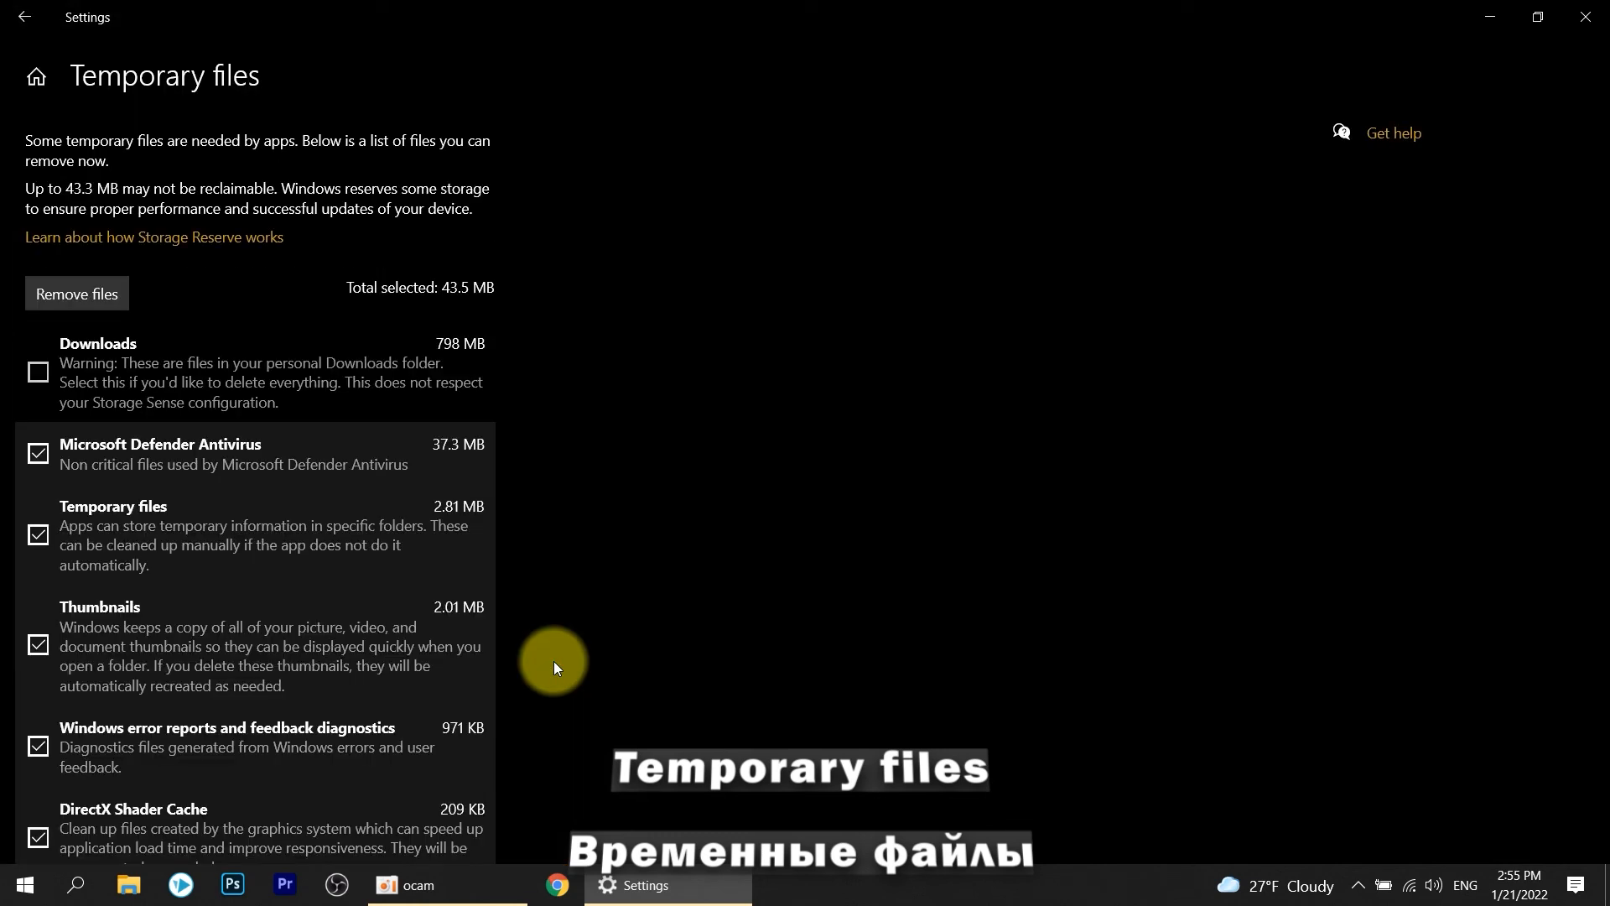
pyautogui.moveTo(1600, 330); pyautogui.dragTo(1552, 315)
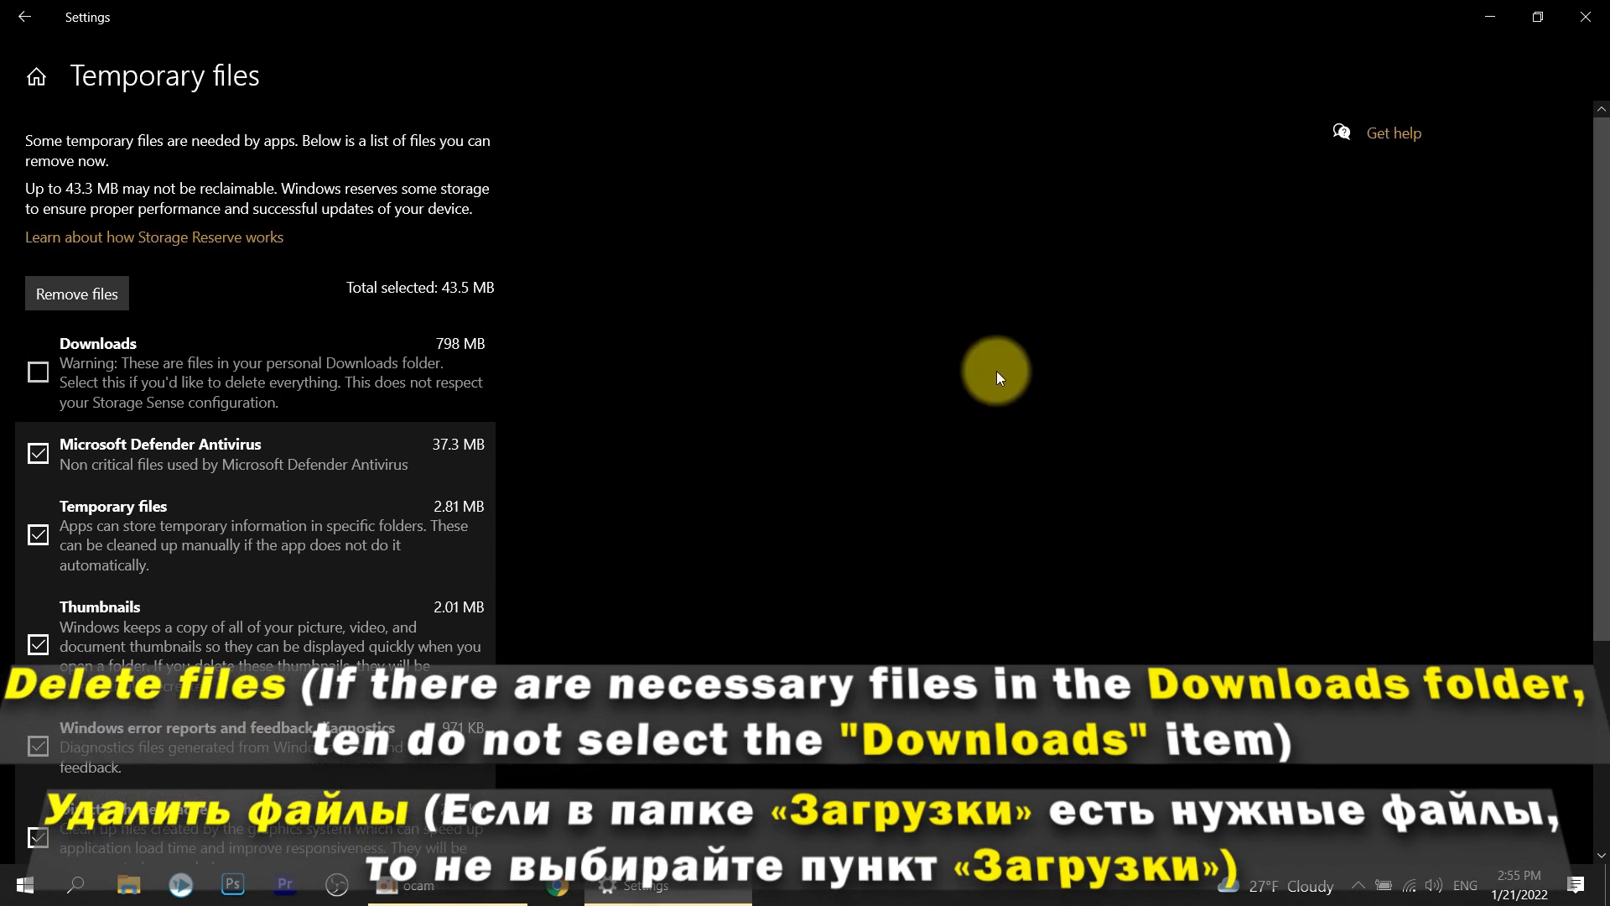
pyautogui.click(85, 295)
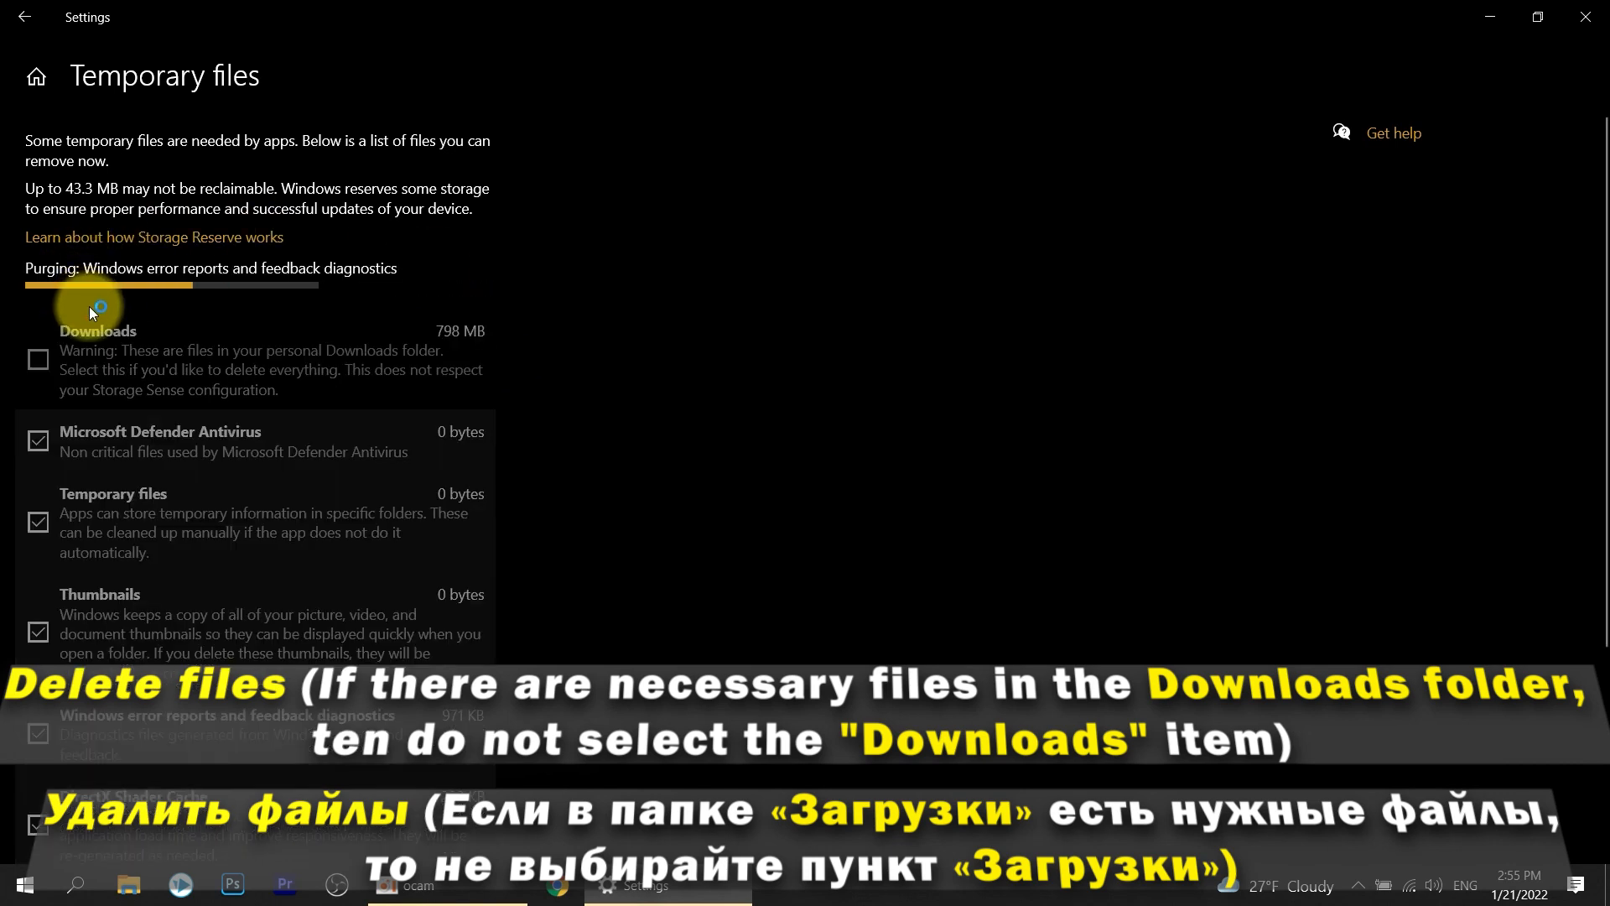